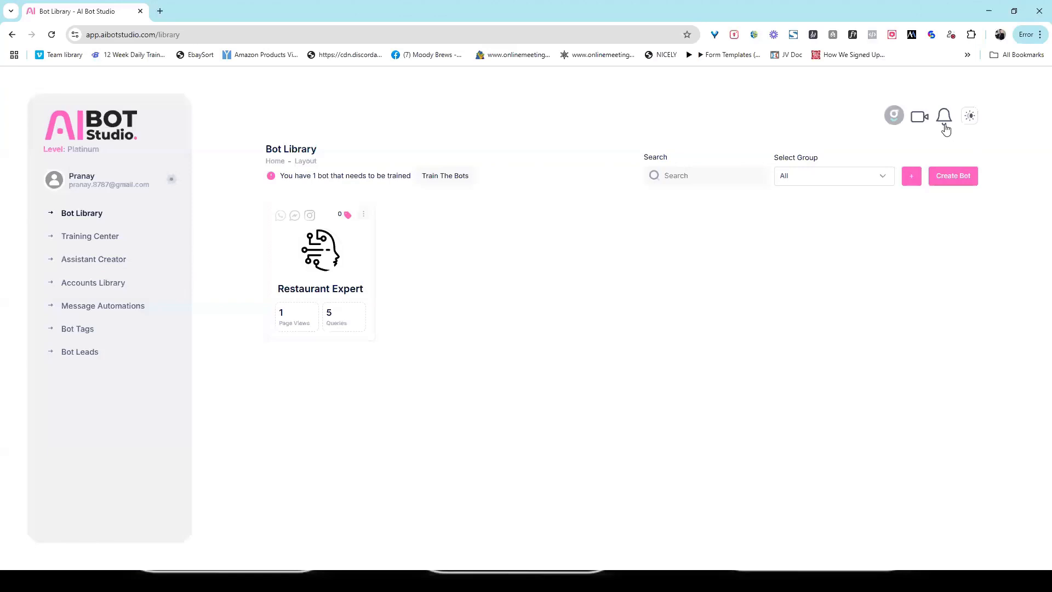
# - Browse the Video Tutorials training center
pyautogui.click(920, 117)
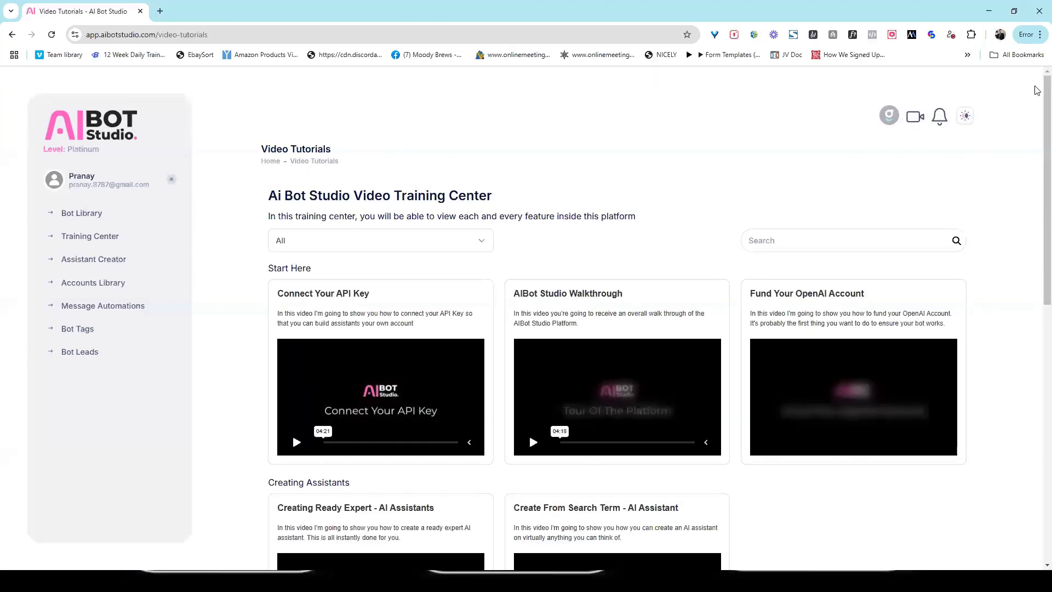
pyautogui.scroll(-3, 353, 278)
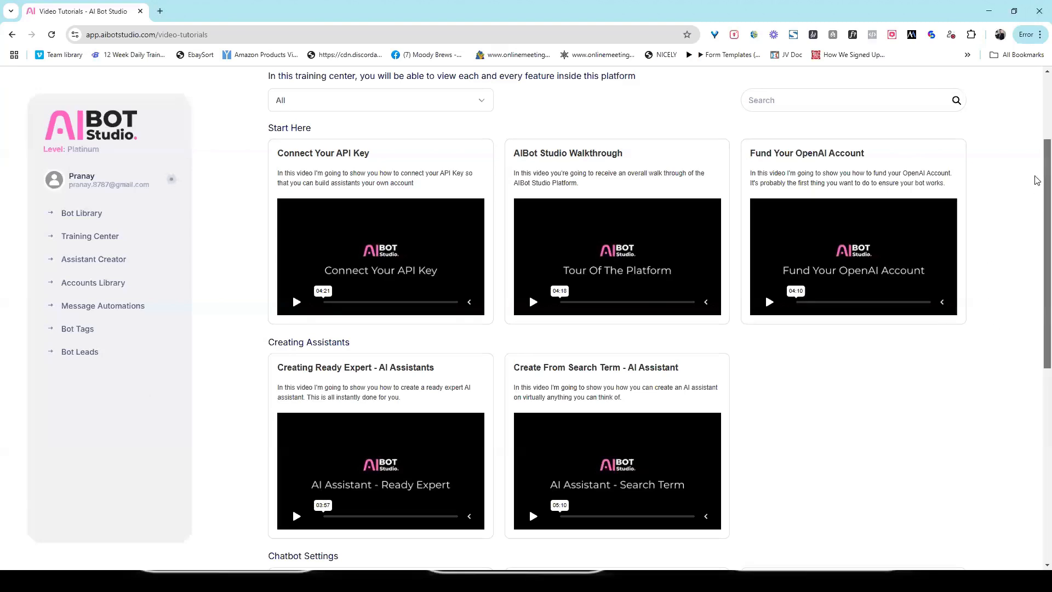
pyautogui.scroll(1, 1037, 100)
pyautogui.scroll(3, 1038, 100)
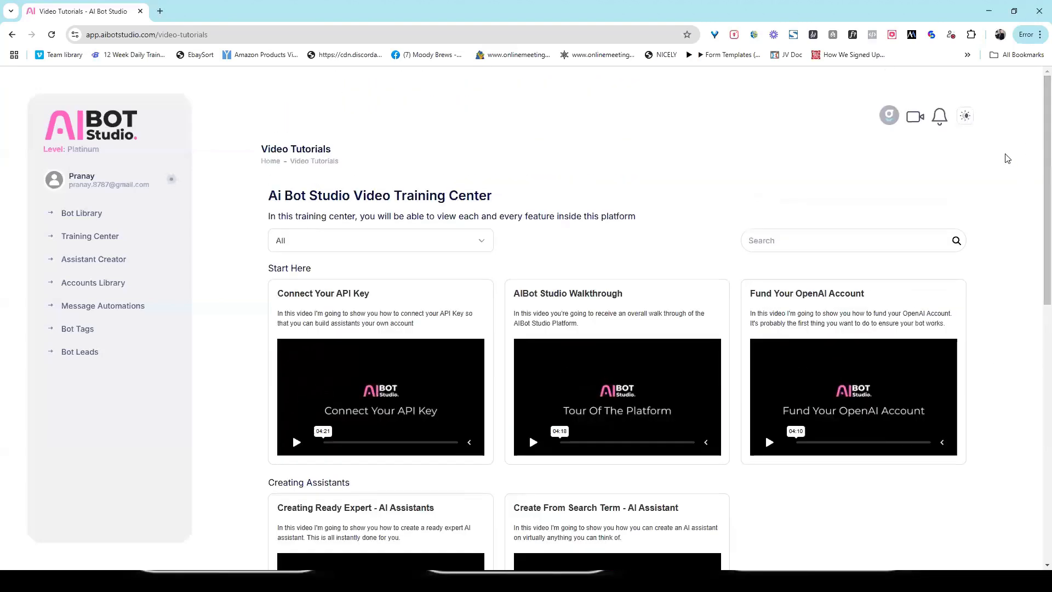
# - View the Welcome To AIBot Studio updates page with its intro video and Quick Start Videos
pyautogui.click(940, 126)
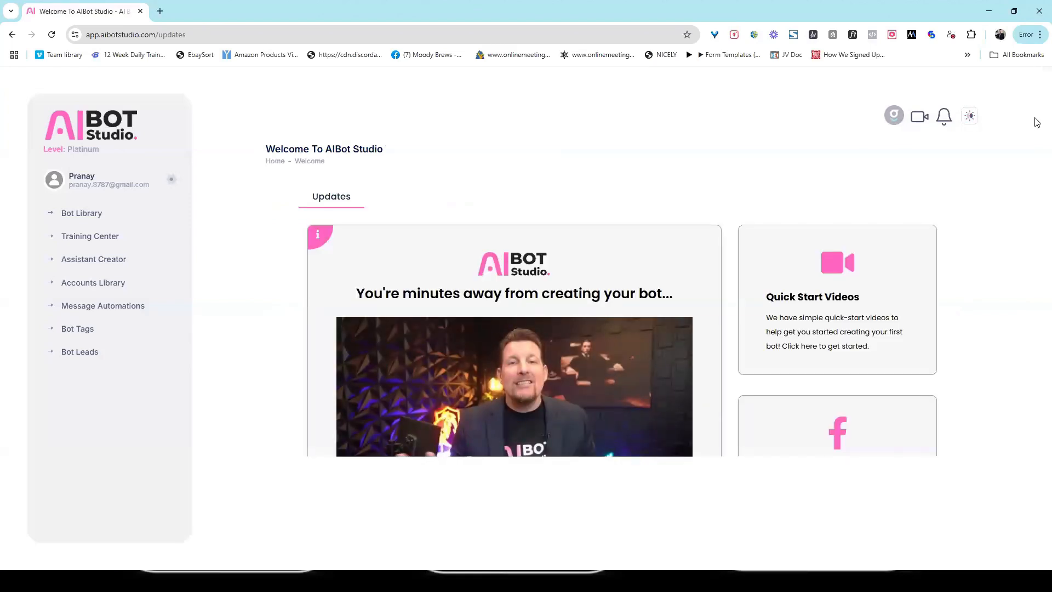
pyautogui.scroll(-3, 1038, 122)
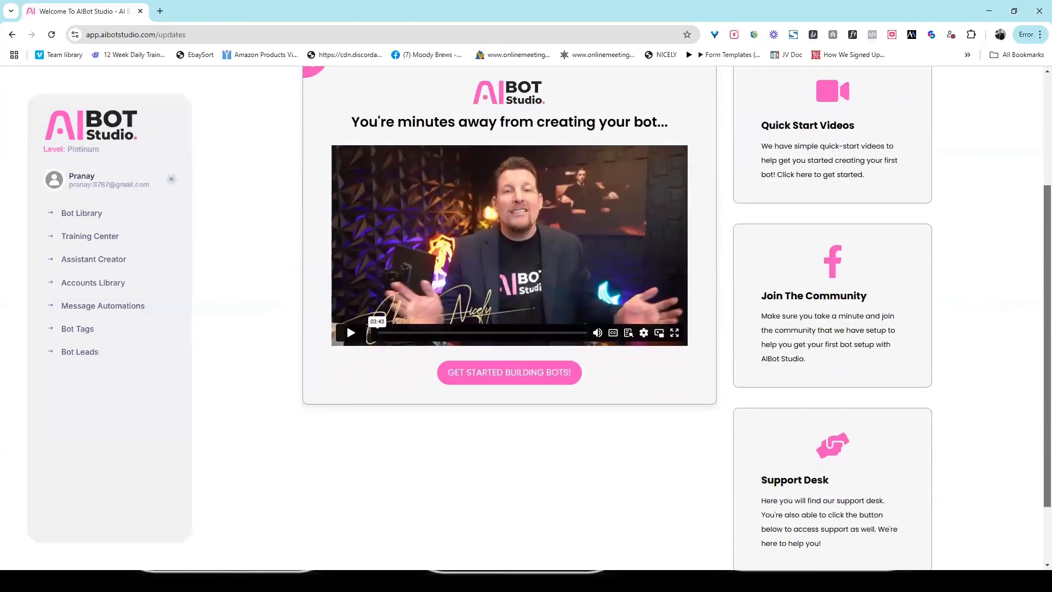
pyautogui.scroll(4, 1035, 172)
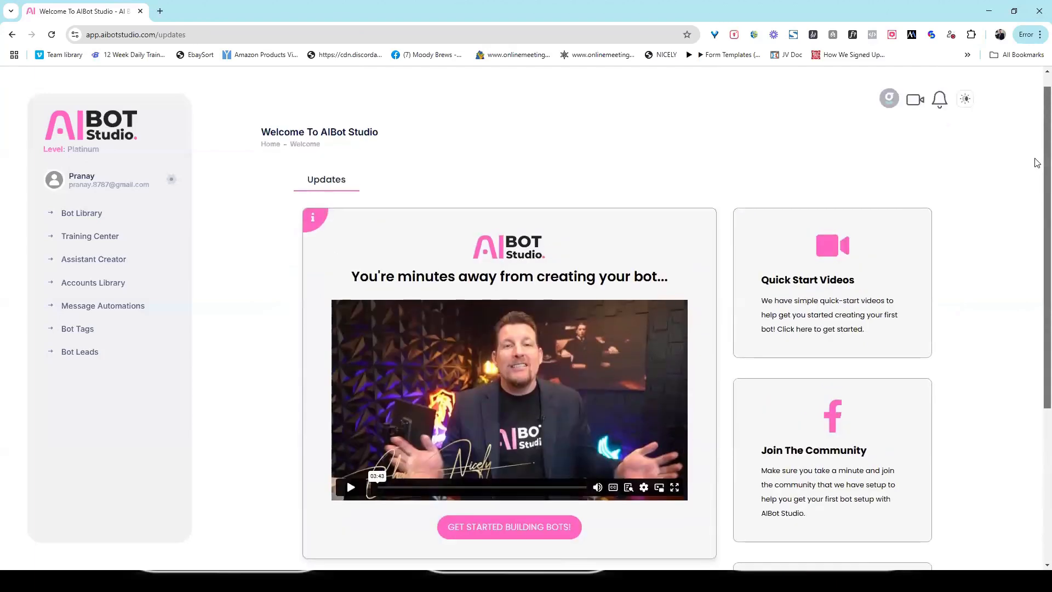
pyautogui.scroll(-3, 1036, 257)
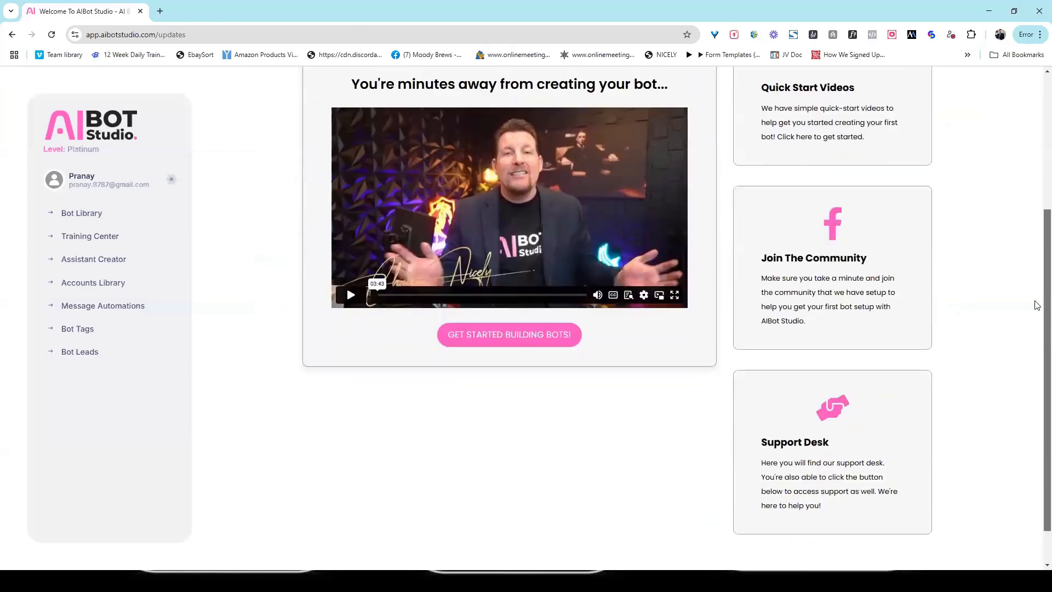
pyautogui.scroll(4, 1035, 291)
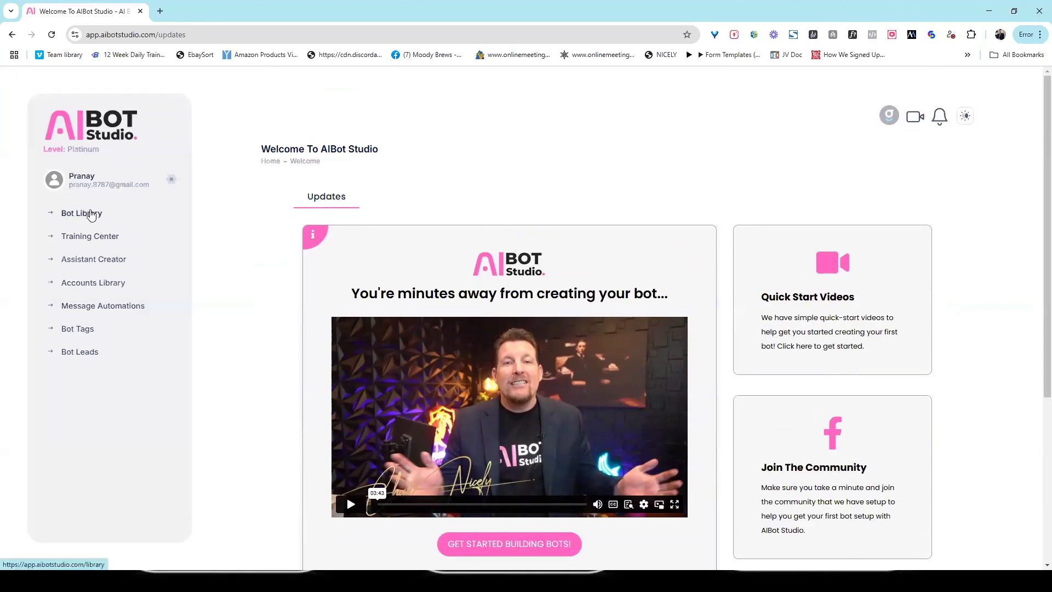
# - Go back to the Bot Library showing the Restaurant Expert card, and dismiss the account menu
pyautogui.click(96, 218)
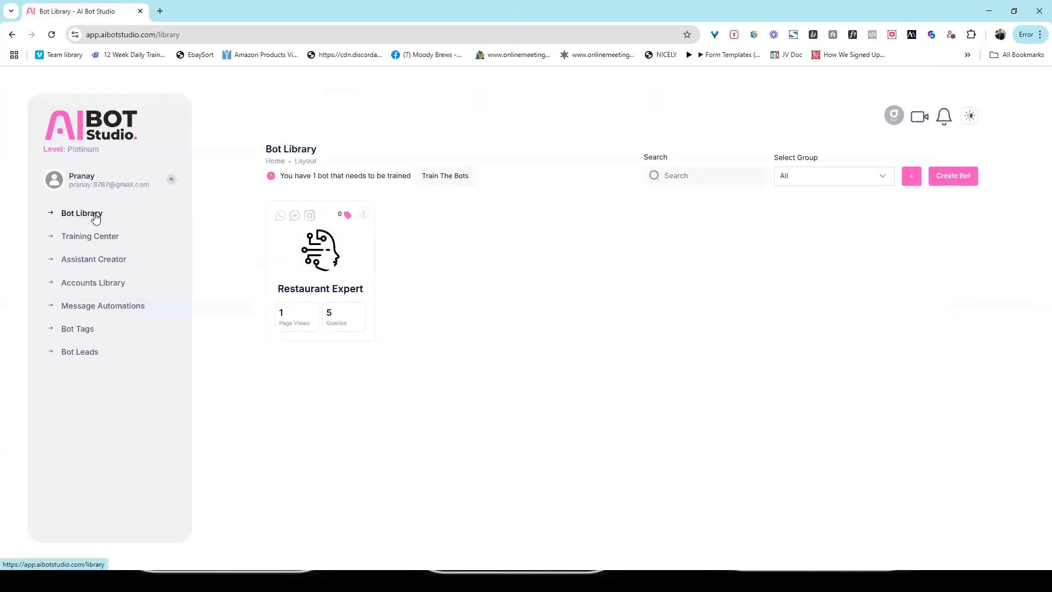
pyautogui.click(172, 179)
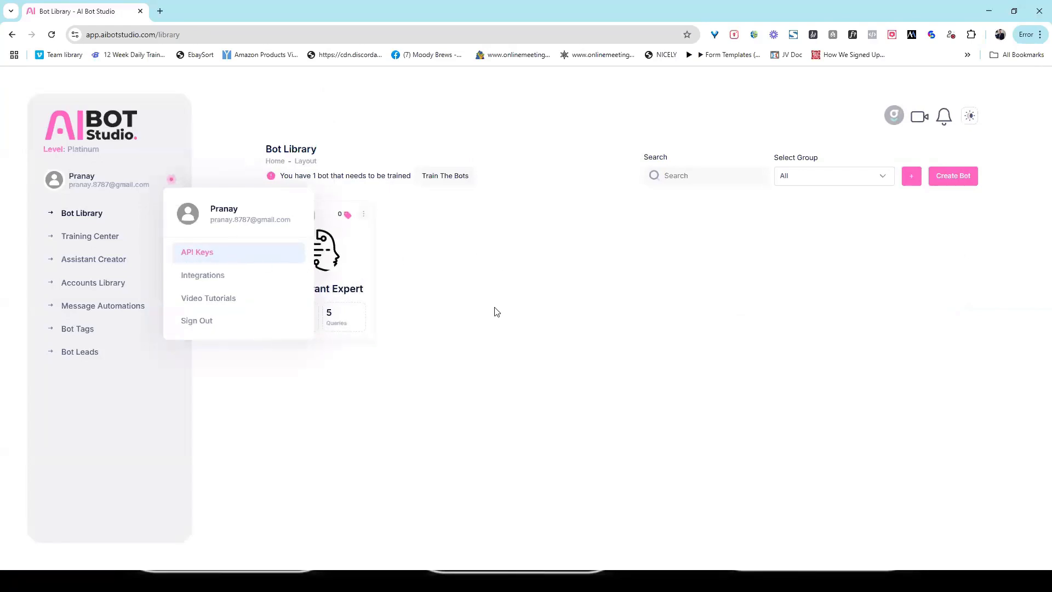
pyautogui.click(476, 306)
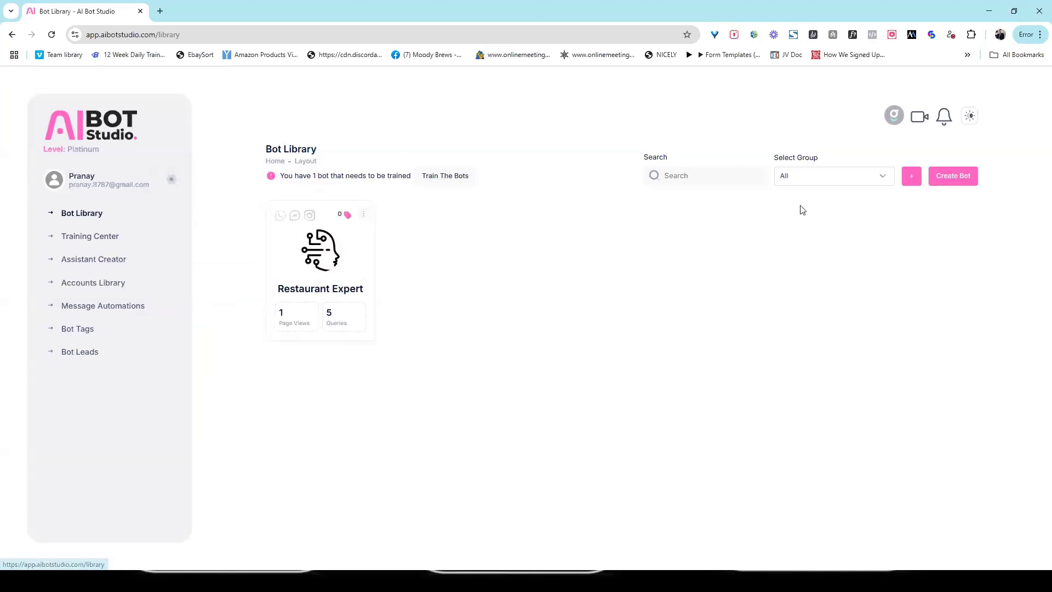
# - Create a bot named 'Coffee Lover Bot', using the same text as its description
pyautogui.click(956, 186)
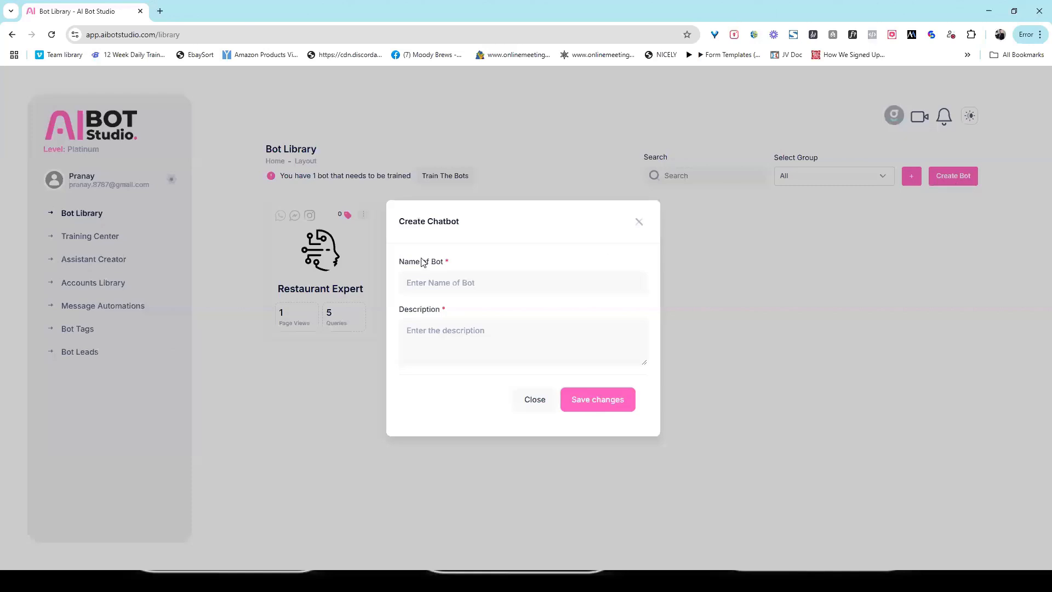
pyautogui.click(471, 289)
pyautogui.write('Coffee Lover')
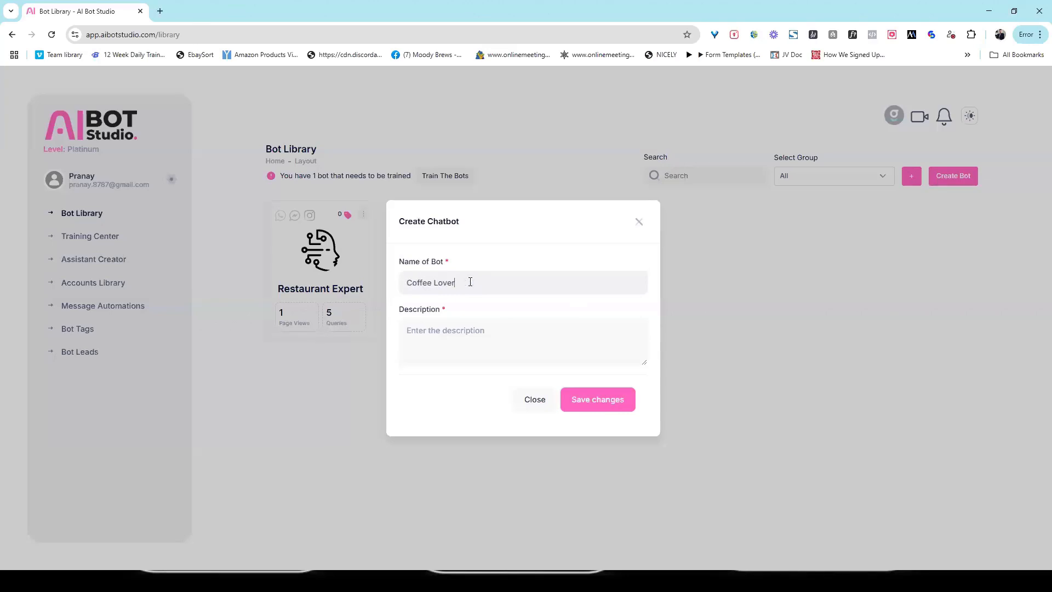
pyautogui.moveTo(415, 283); pyautogui.dragTo(479, 282)
pyautogui.hotkey('ctrl', 'a')
pyautogui.hotkey('ctrl', 'c')
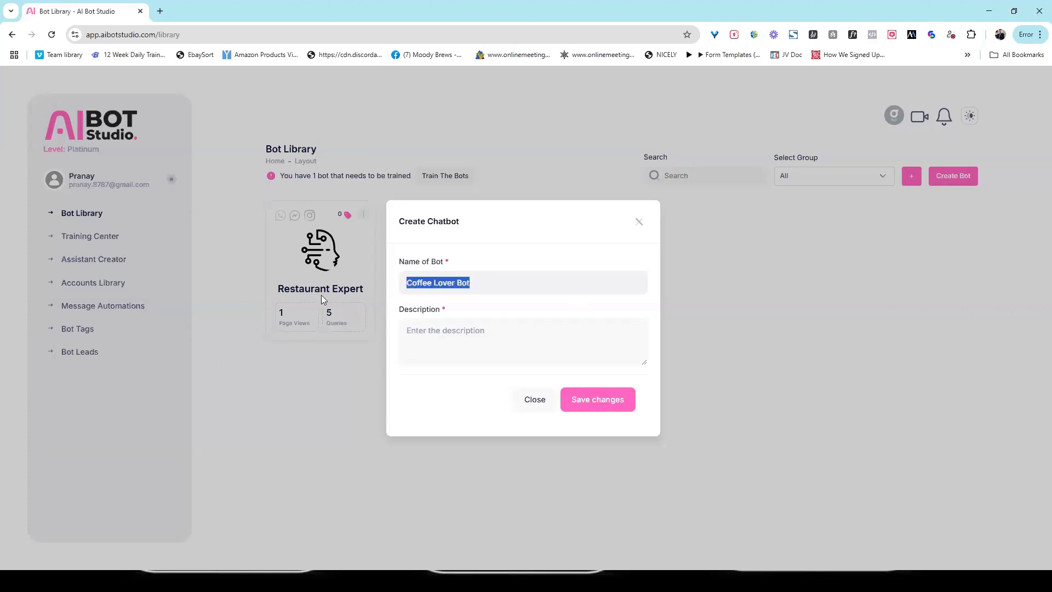
pyautogui.click(431, 329)
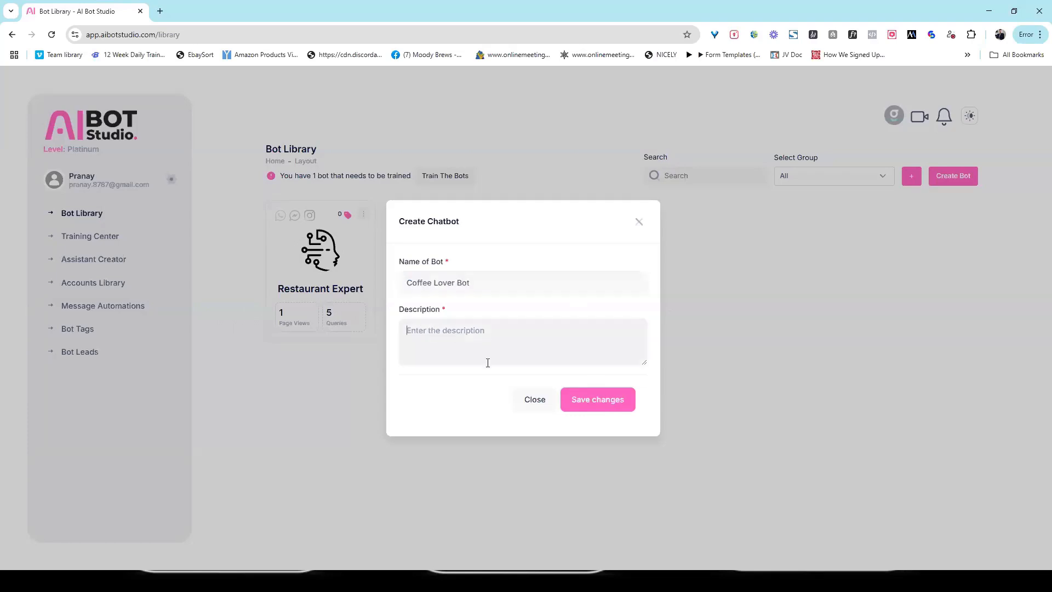
pyautogui.hotkey('ctrl', 'v')
pyautogui.click(598, 400)
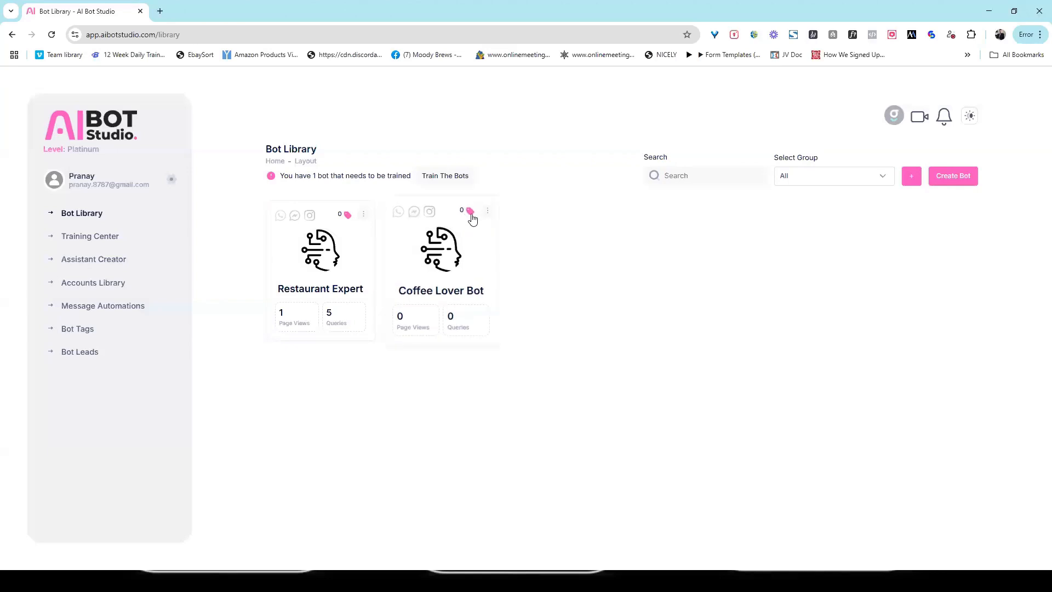
# - Open Coffee Lover Bot for editing to show Chatbot Setup and the live chat preview
pyautogui.click(487, 211)
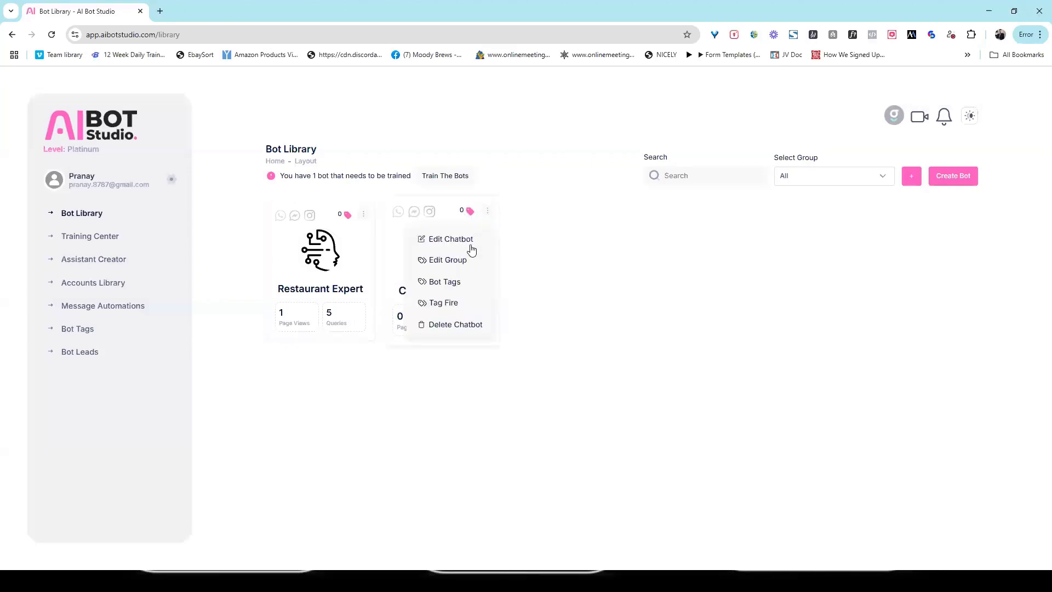
pyautogui.click(470, 245)
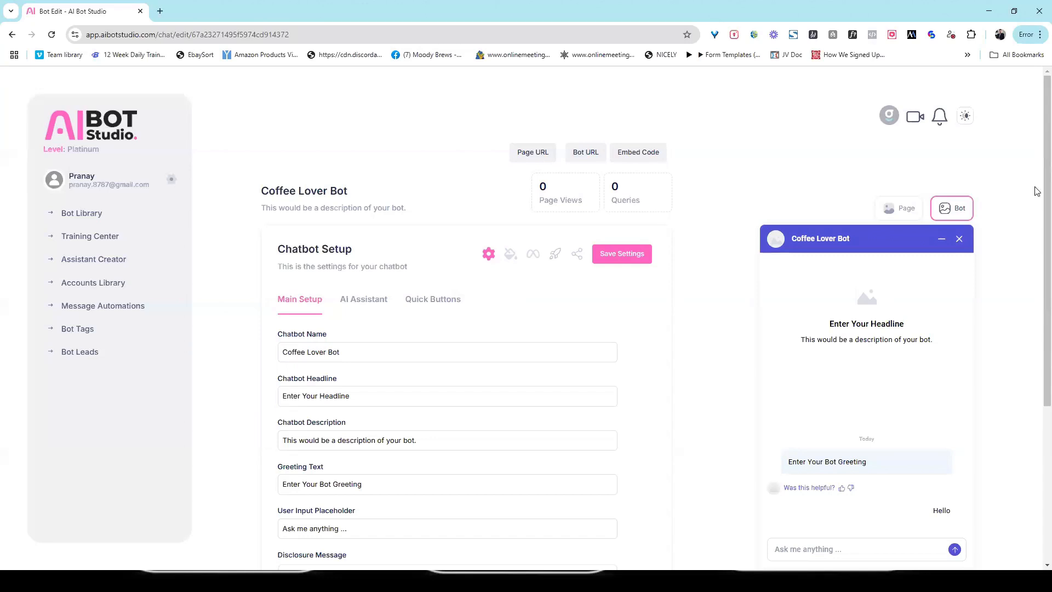
pyautogui.scroll(-1, 1036, 200)
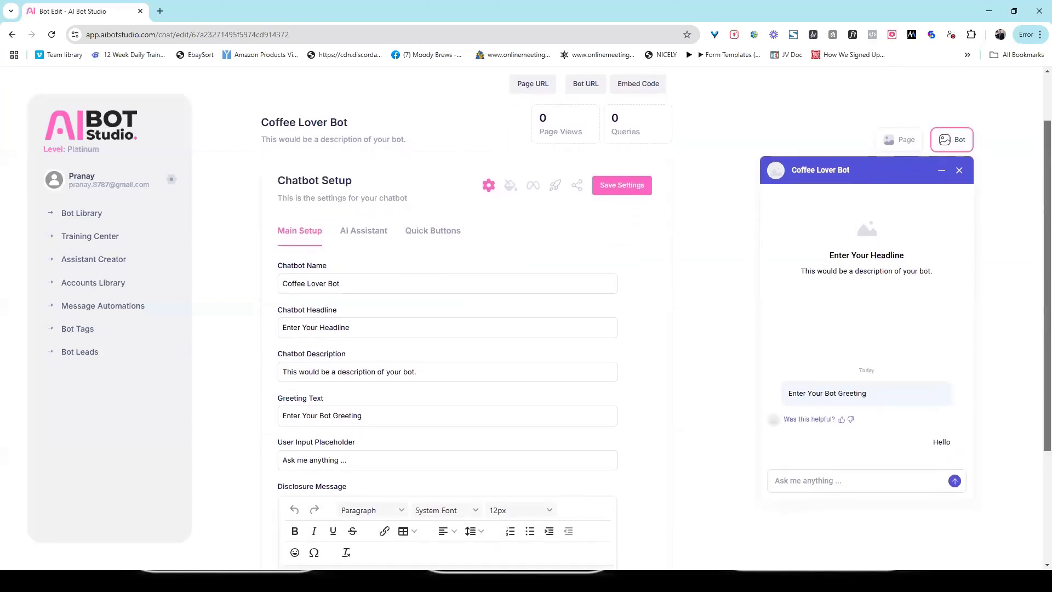
pyautogui.scroll(1, 1036, 219)
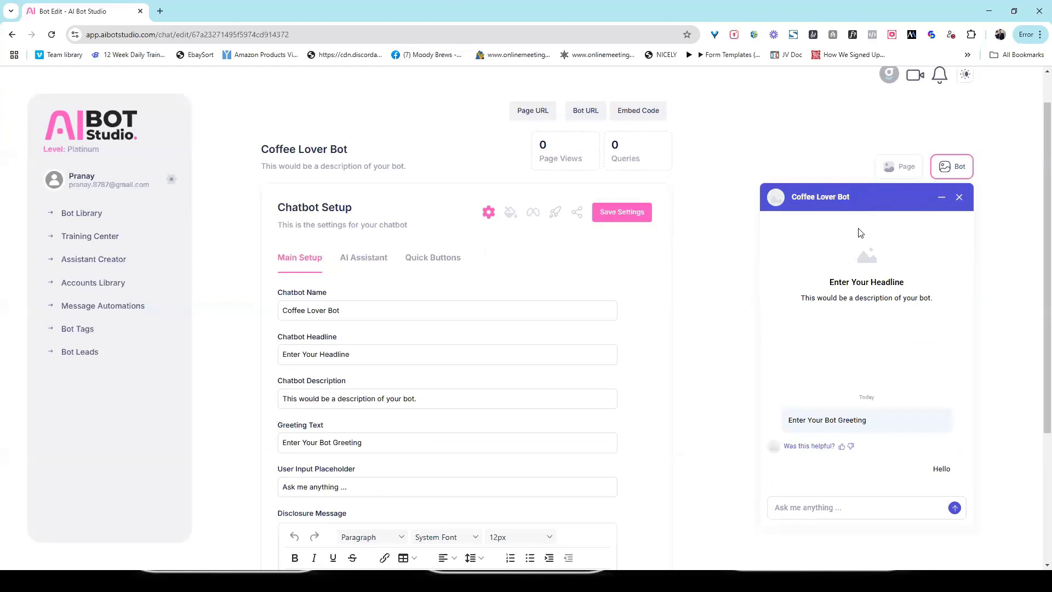
# - Set the headline to 'The Best Coffee In Vegas!' and the description to 'Your Digital Barista at your service'
pyautogui.click(364, 359)
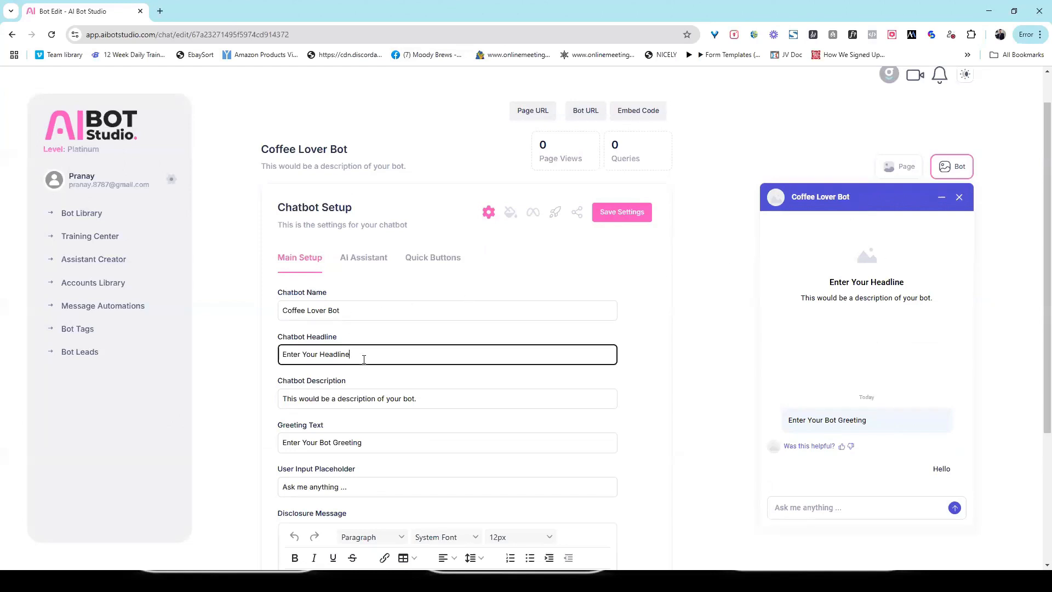
pyautogui.write('sss')
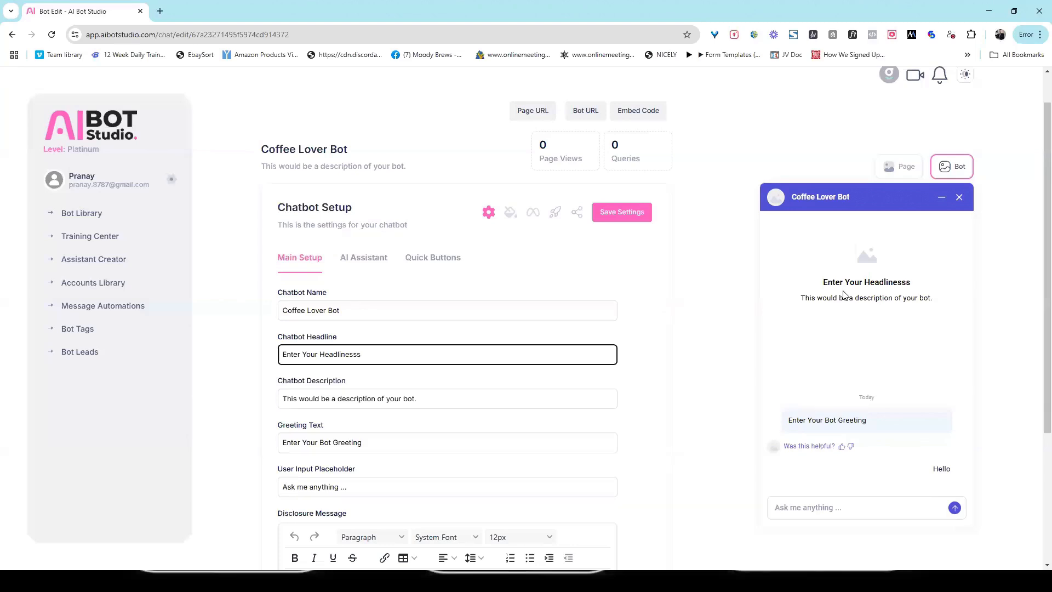
pyautogui.press('BackSpace')
pyautogui.press('BackSpace')
pyautogui.hotkey('shift', 'Left')
pyautogui.hotkey('shift', 'Left')
pyautogui.hotkey('shift', 'Left')
pyautogui.hotkey('shift', 'Left')
pyautogui.hotkey('shift', 'Left')
pyautogui.hotkey('shift', 'Left')
pyautogui.hotkey('shift', 'Left')
pyautogui.hotkey('shift', 'Left')
pyautogui.hotkey('shift', 'Left')
pyautogui.hotkey('shift', 'Left')
pyautogui.hotkey('shift', 'Left')
pyautogui.hotkey('shift', 'Left')
pyautogui.hotkey('shift', 'Left')
pyautogui.hotkey('shift', 'Left')
pyautogui.hotkey('shift', 'Left')
pyautogui.hotkey('shift', 'Left')
pyautogui.hotkey('shift', 'Left')
pyautogui.hotkey('shift', 'Left')
pyautogui.hotkey('shift', 'Left')
pyautogui.hotkey('shift', 'Left')
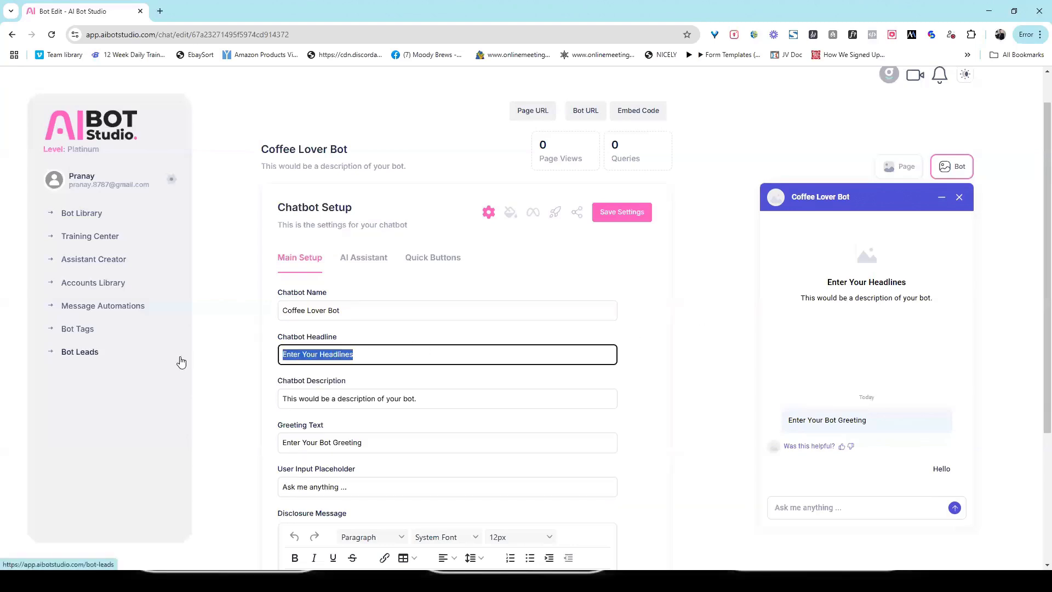
pyautogui.write('The Best ')
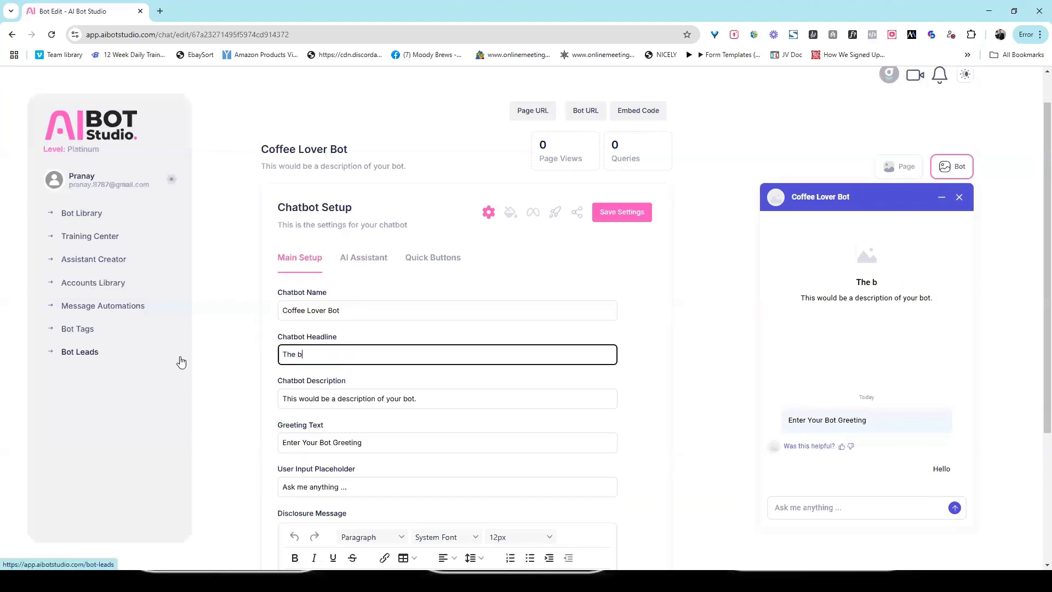
pyautogui.write('Coffee IN V')
pyautogui.press('BackSpace')
pyautogui.press('BackSpace')
pyautogui.press('BackSpace')
pyautogui.write('n Vegas!')
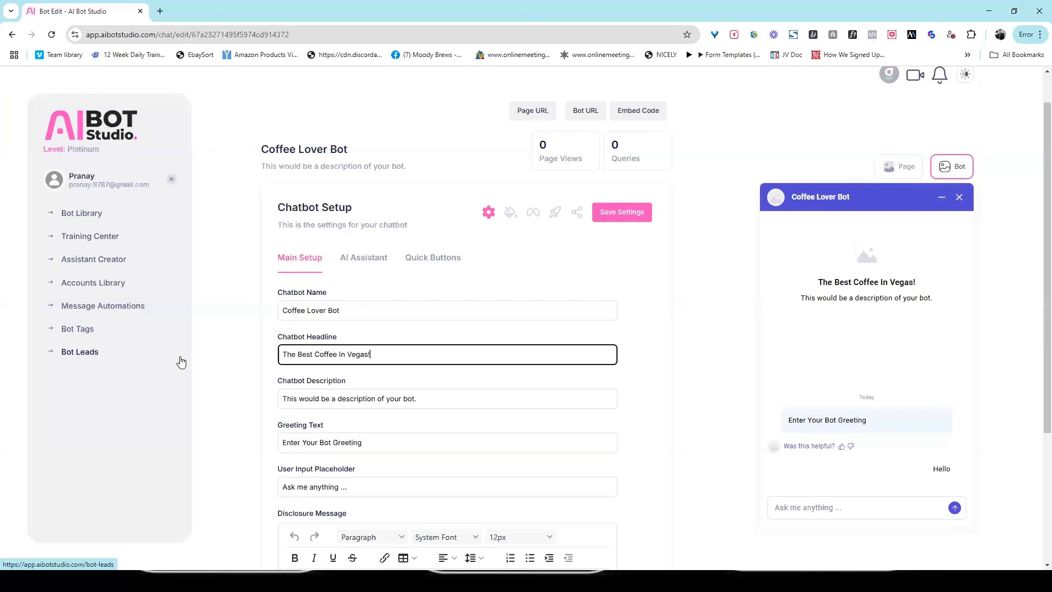
pyautogui.tripleClick(437, 399)
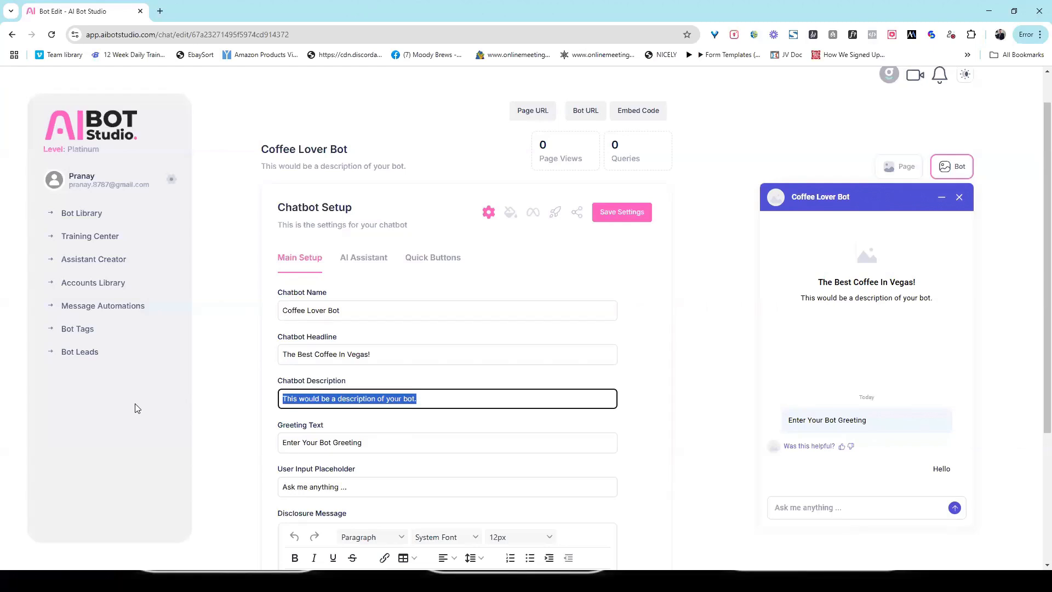
pyautogui.write('Your Digital ')
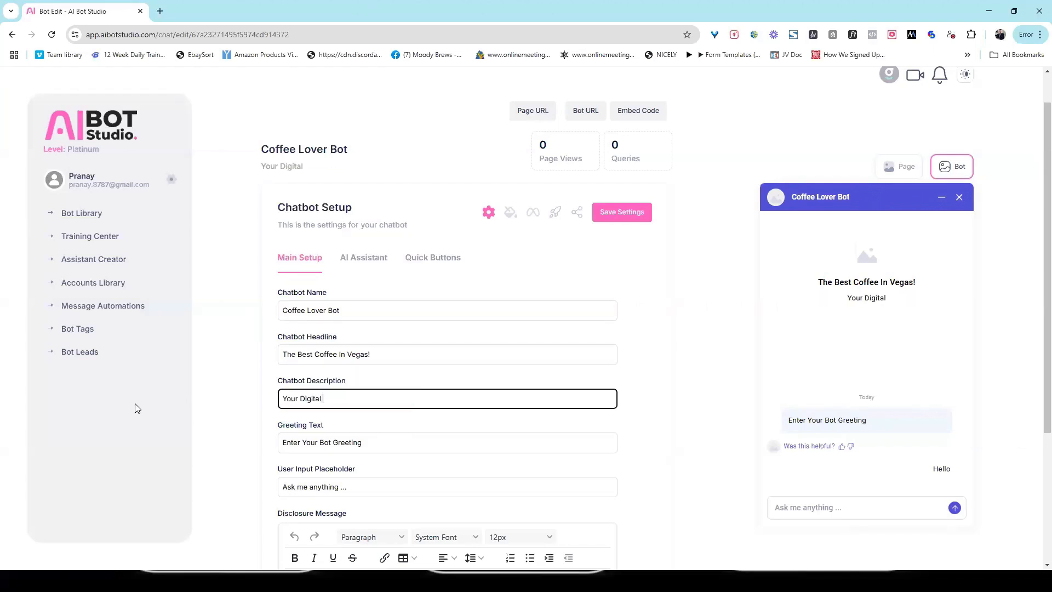
pyautogui.write('Barista at your se')
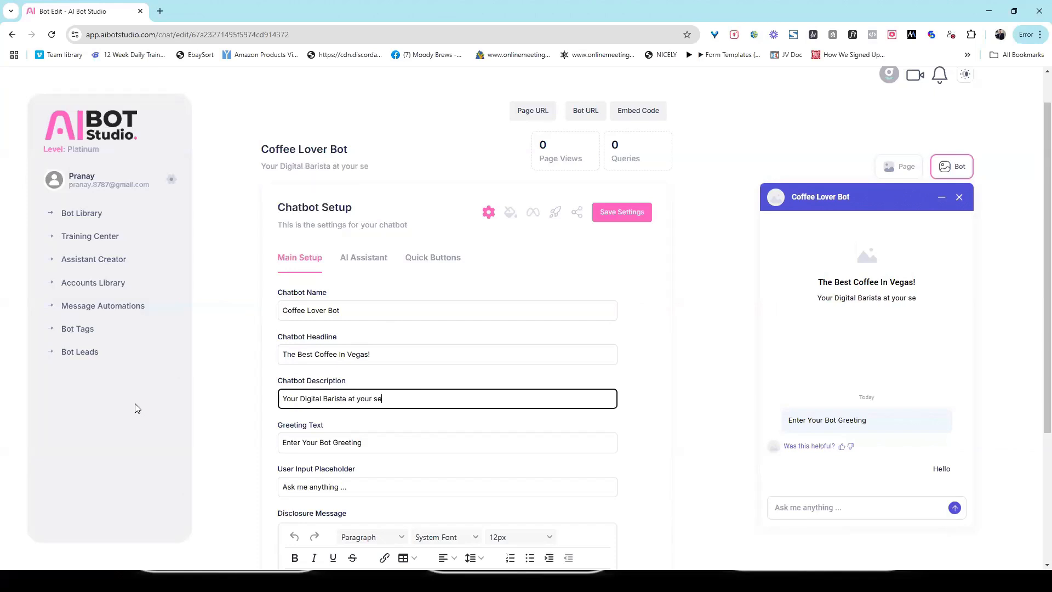
pyautogui.write('rvice')
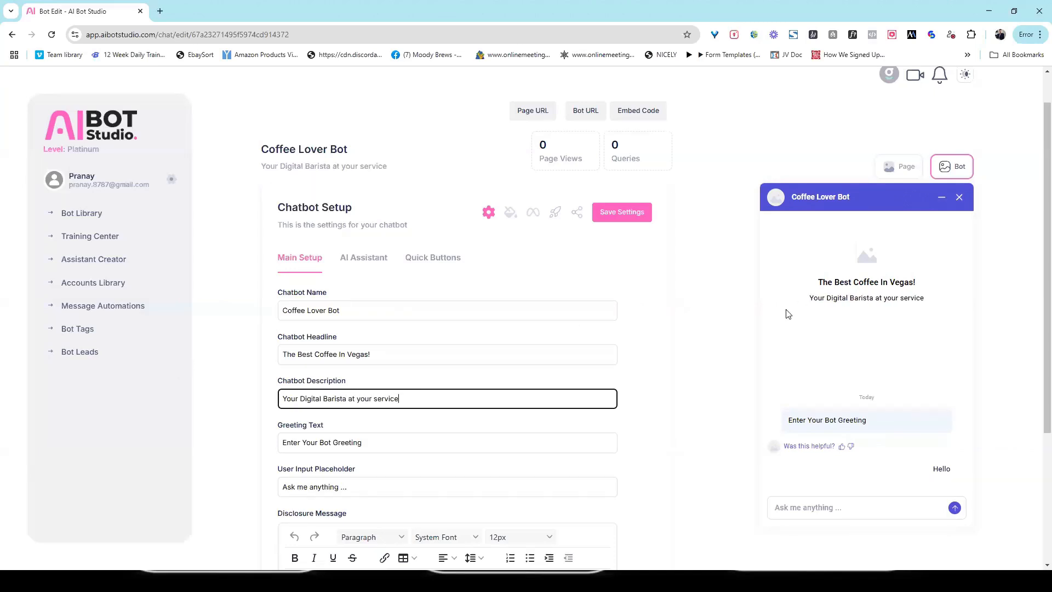
# - Change the greeting text to 'Hello there!' and save the bot settings
pyautogui.moveTo(388, 446); pyautogui.dragTo(204, 446)
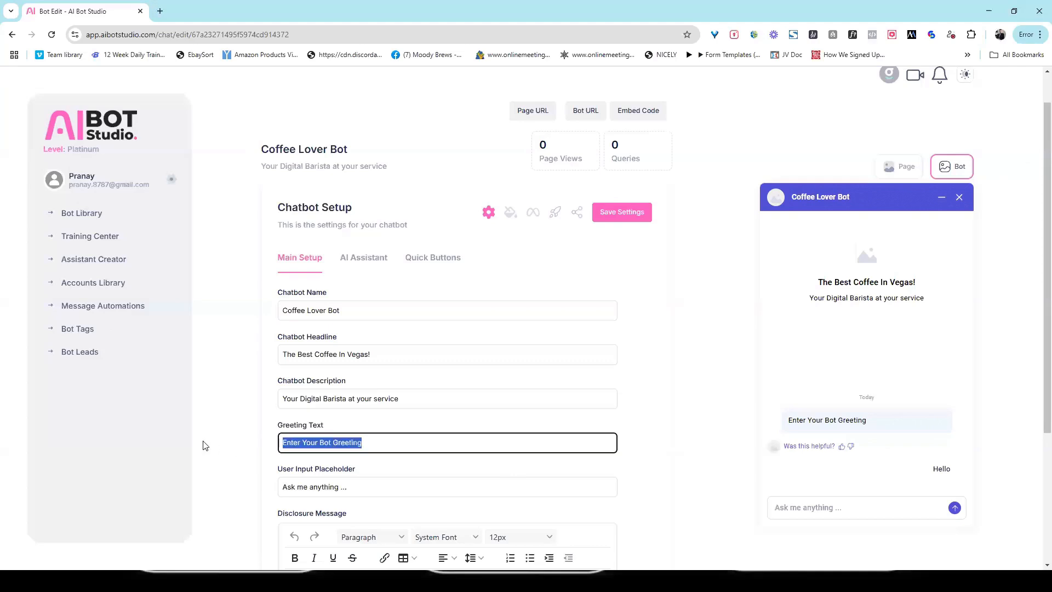
pyautogui.write('Hello t')
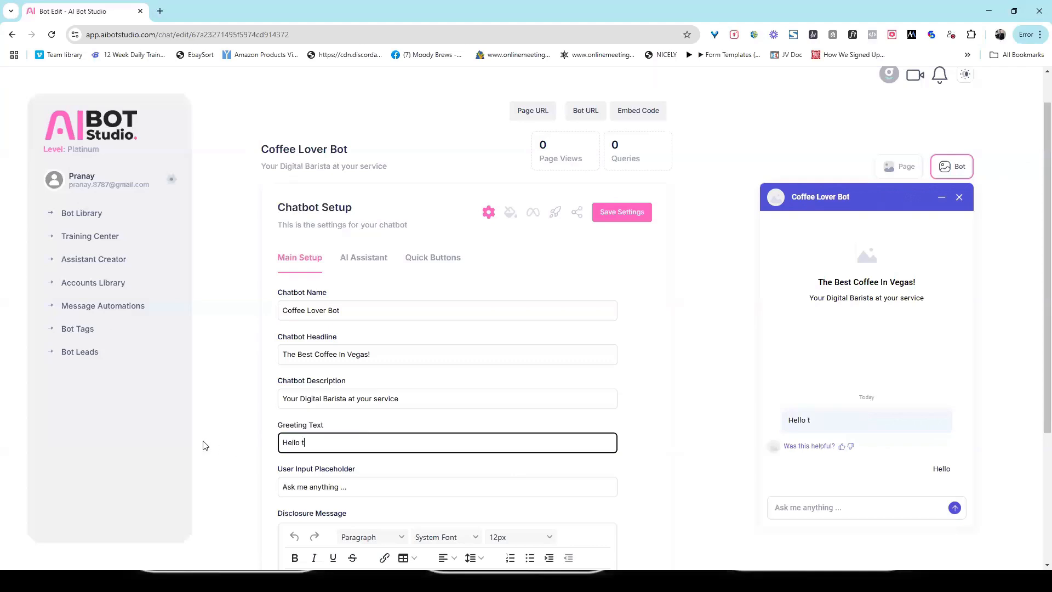
pyautogui.write('here!')
pyautogui.scroll(1, 460, 535)
pyautogui.click(513, 500)
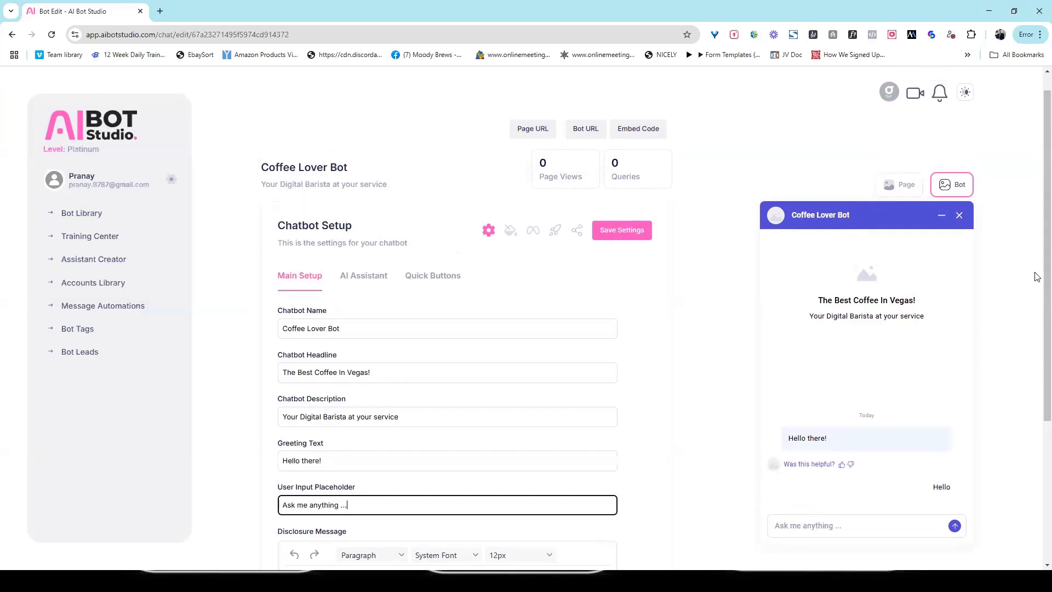
pyautogui.scroll(1, 872, 251)
pyautogui.click(619, 255)
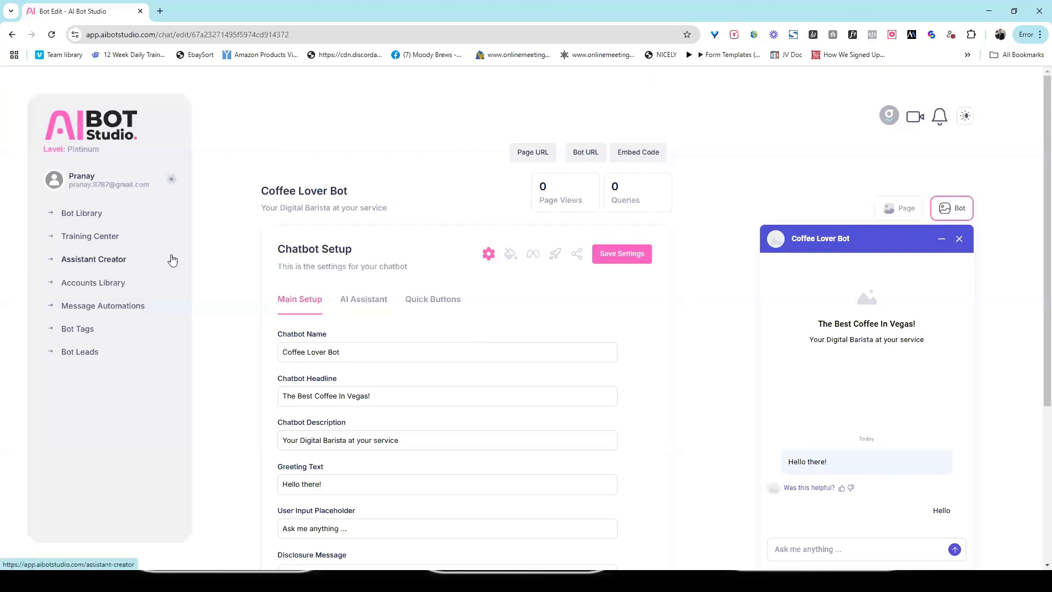
# - Start a new assistant named Coffee Expert using the Admin Account
pyautogui.click(116, 260)
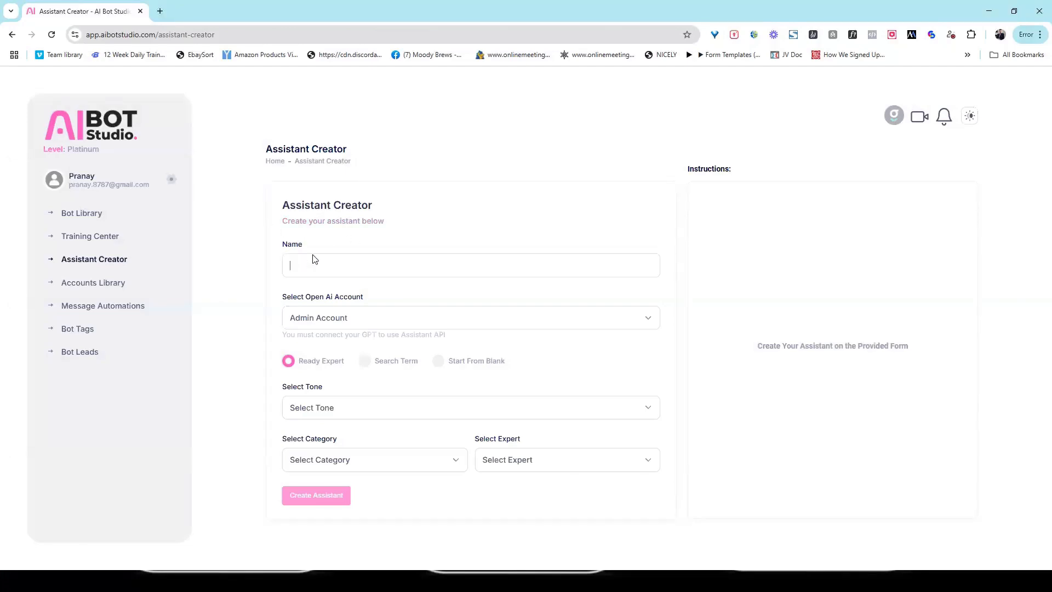
pyautogui.write('co')
pyautogui.click(362, 325)
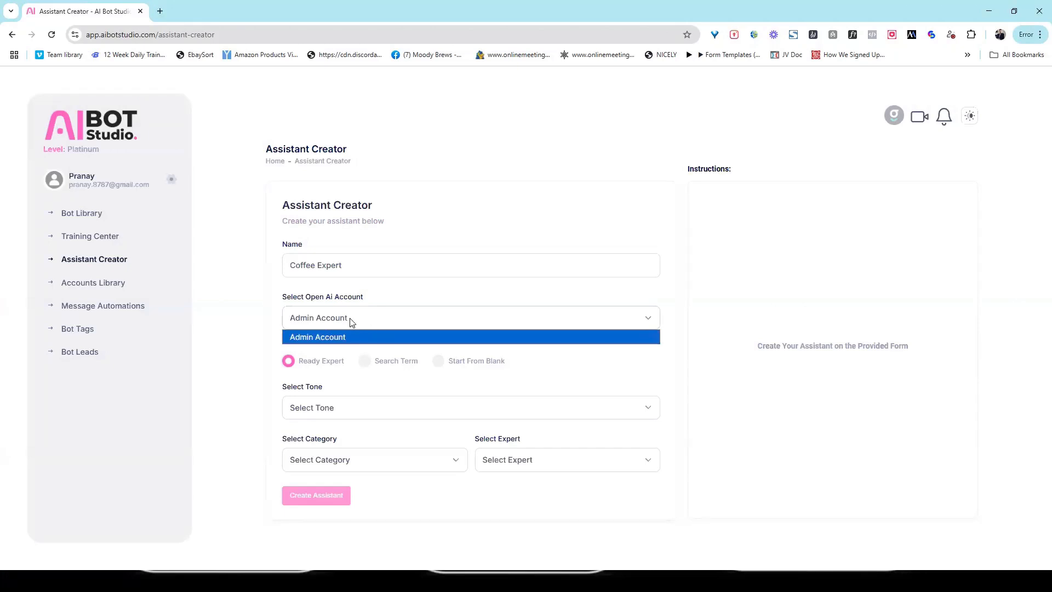
pyautogui.click(295, 317)
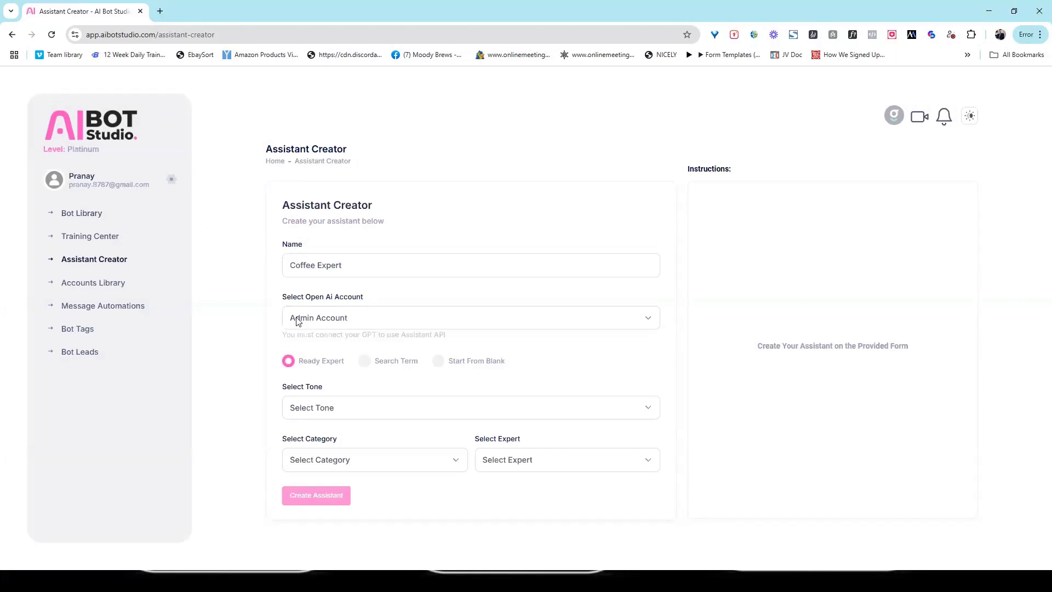
# - Build it from the Search Term topic 'Coffee Expert' with a Witty tone
pyautogui.click(367, 362)
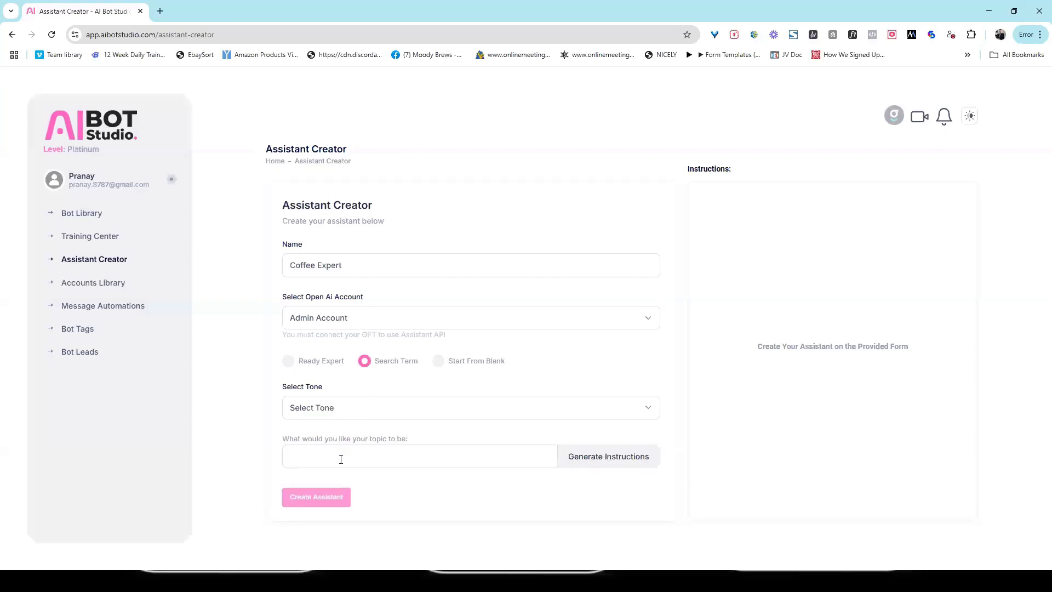
pyautogui.write('COf')
pyautogui.hotkey('shift', 'Left')
pyautogui.write('o')
pyautogui.click(332, 409)
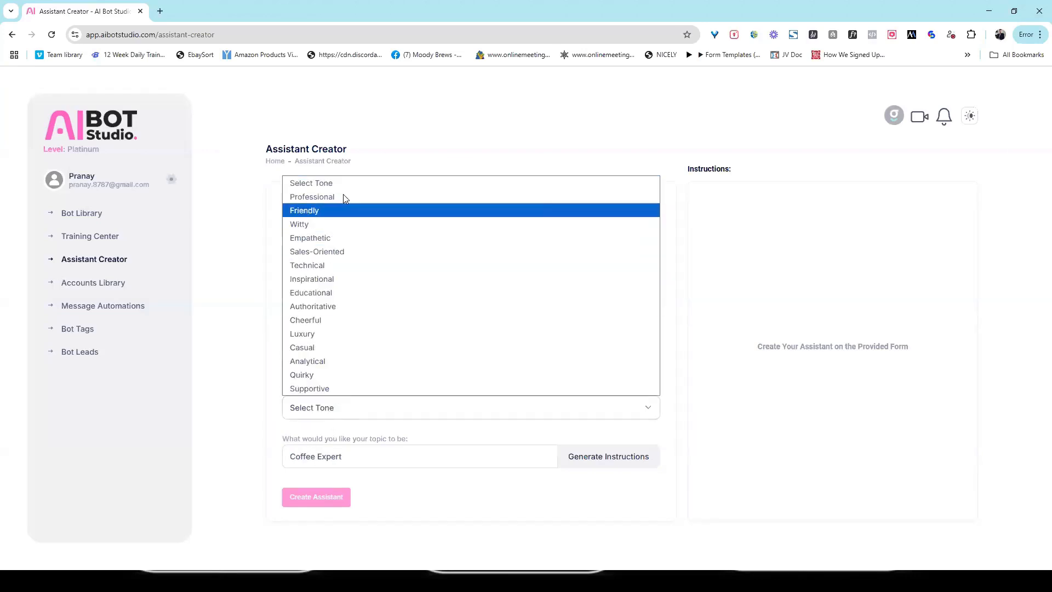
pyautogui.click(329, 224)
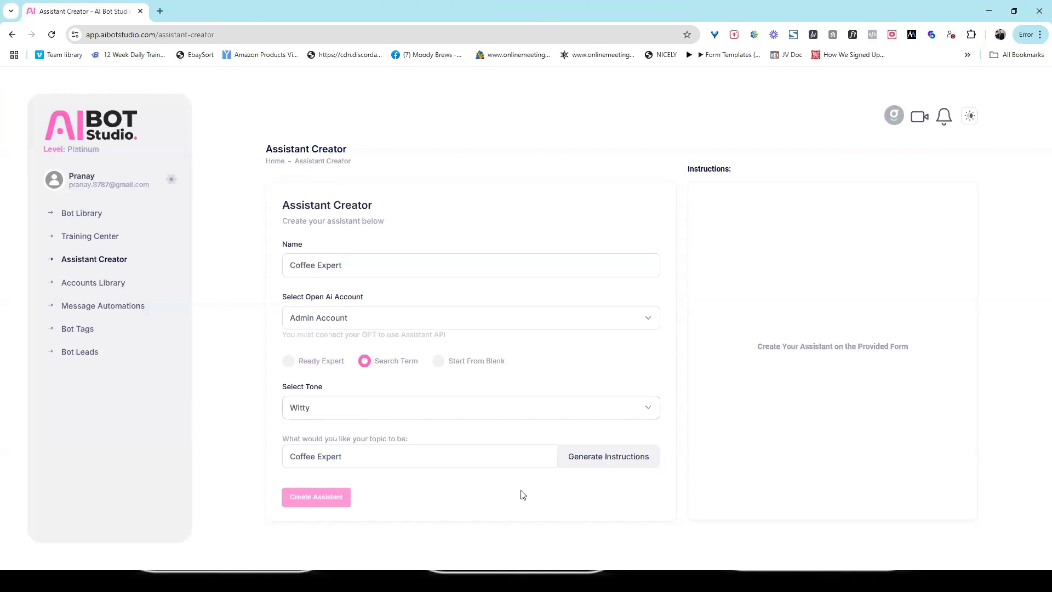
# - Generate witty coffee instructions, keep them unchanged, and create the Coffee Expert assistant
pyautogui.click(612, 465)
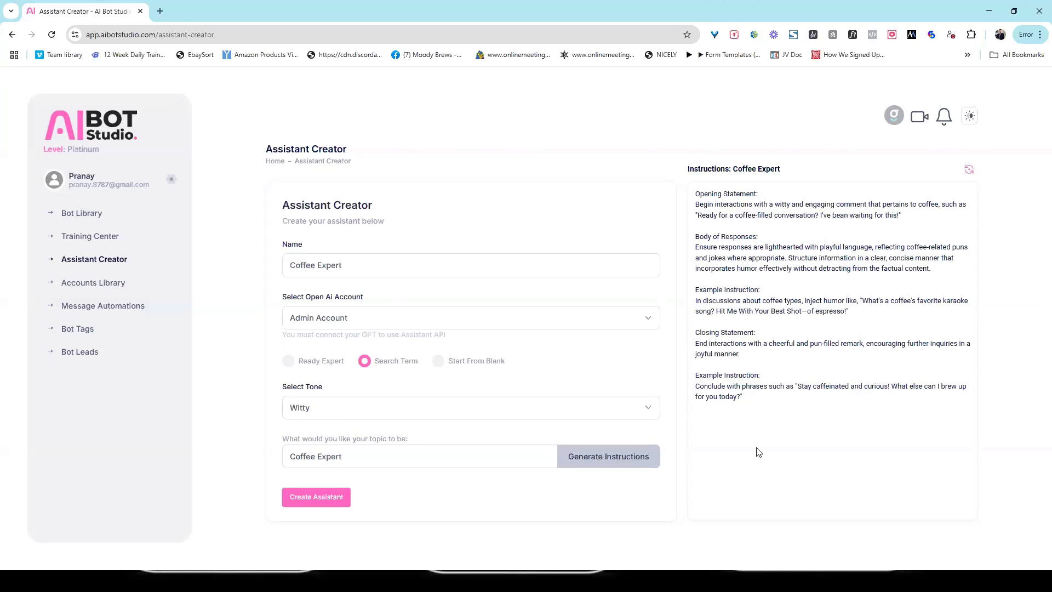
pyautogui.click(871, 312)
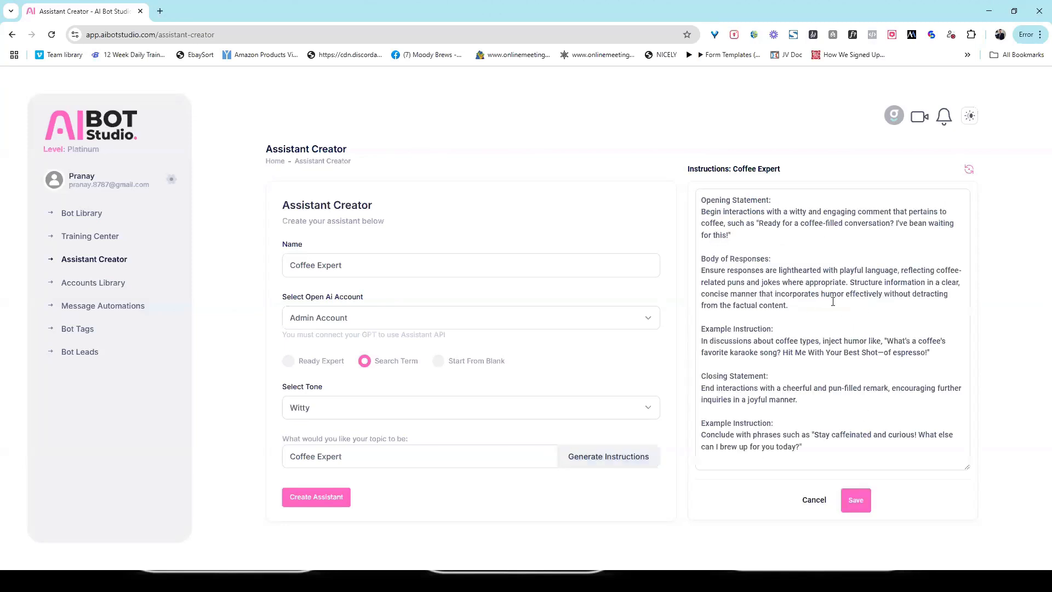
pyautogui.click(855, 499)
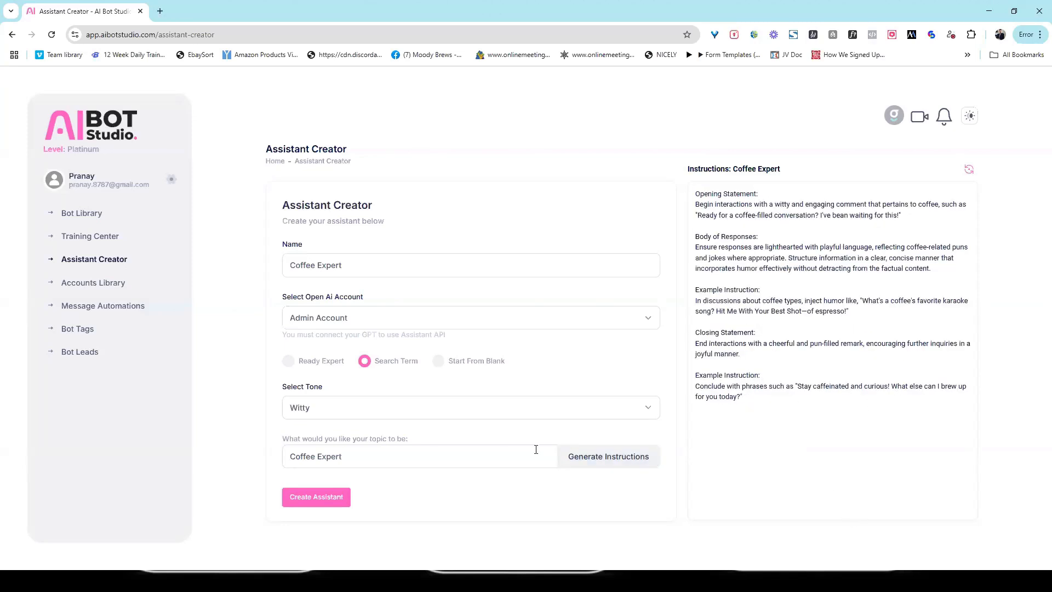
pyautogui.click(323, 505)
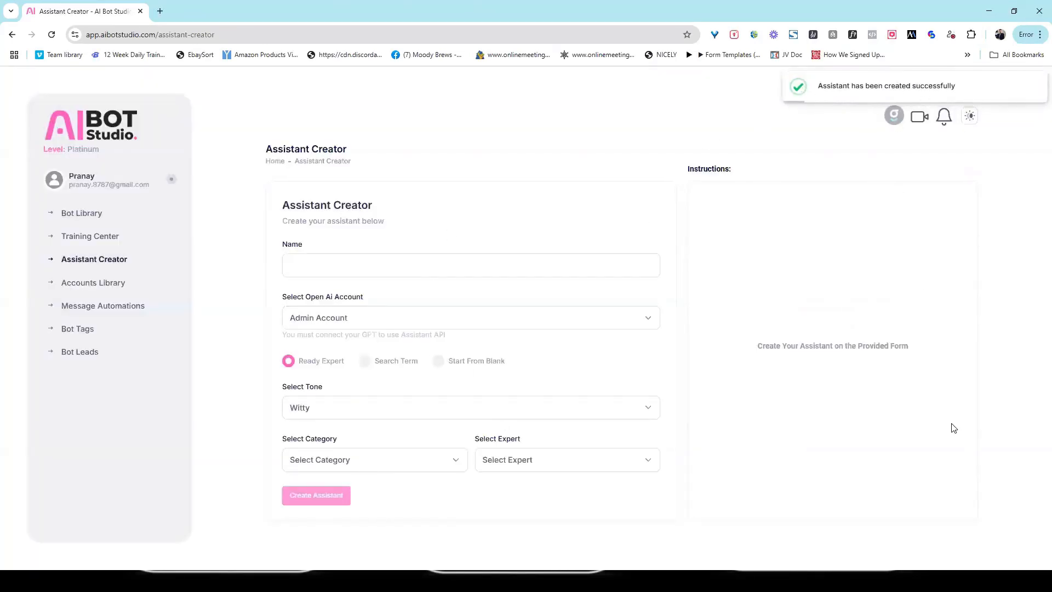
# - Open Coffee Lover Bot's edit page from the Bot Library
pyautogui.click(87, 219)
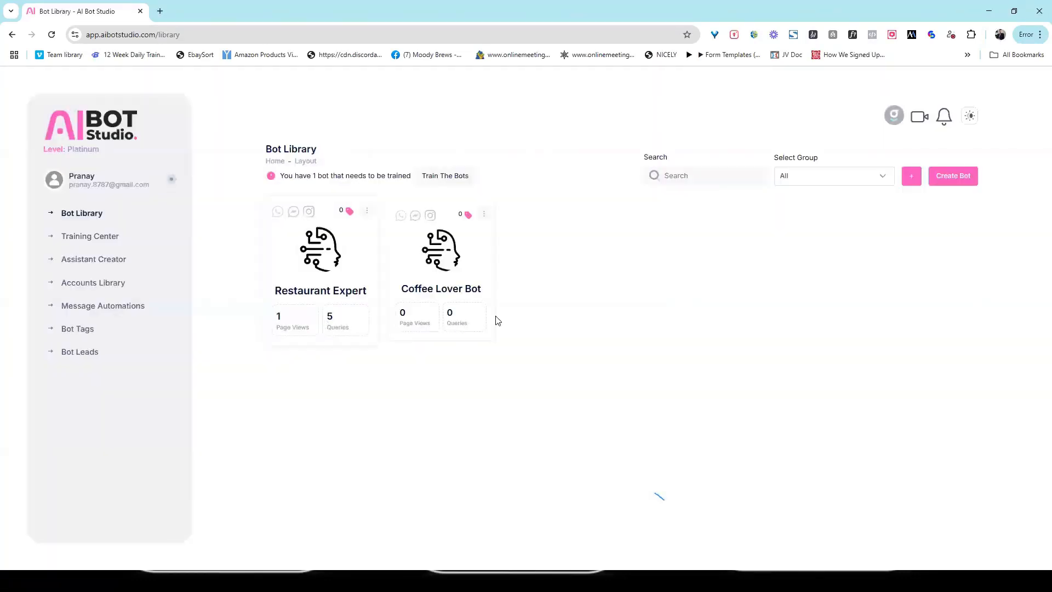
pyautogui.click(484, 214)
pyautogui.click(468, 241)
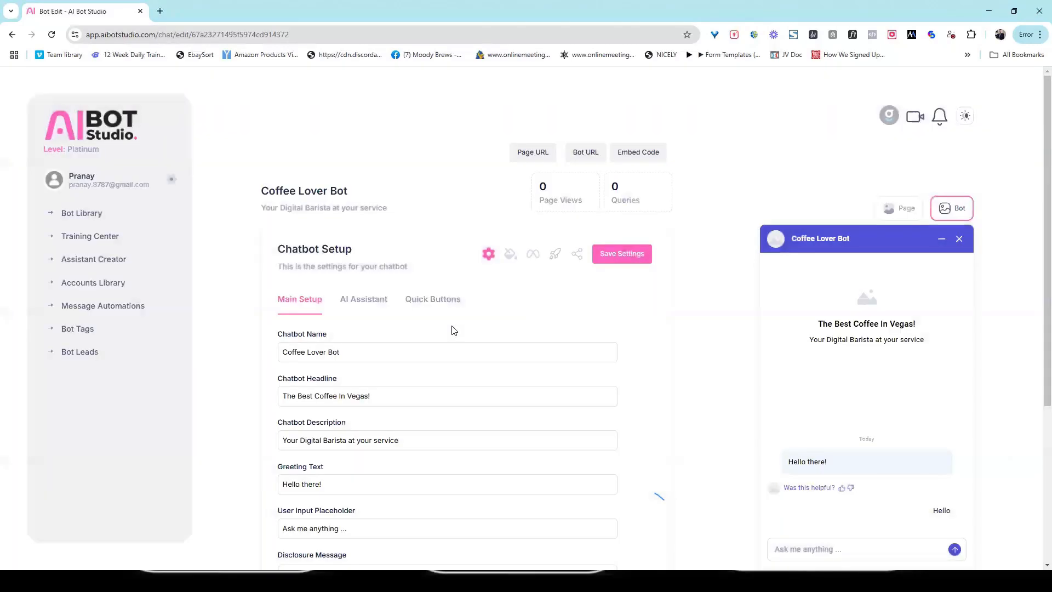
# - Assign the Coffee Expert assistant on the AI Assistant tab and save the bot
pyautogui.click(367, 305)
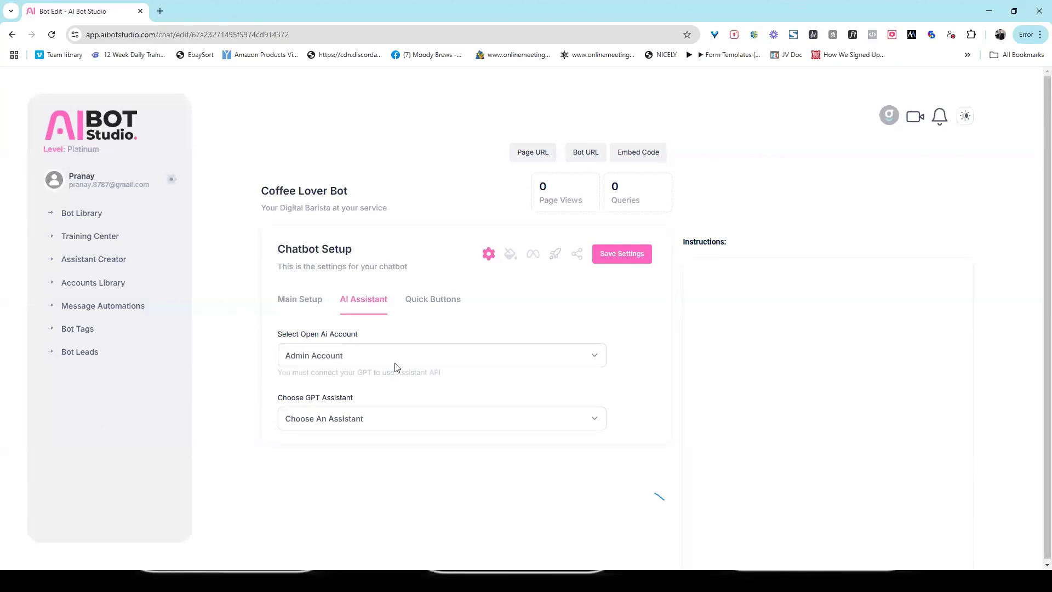
pyautogui.click(433, 422)
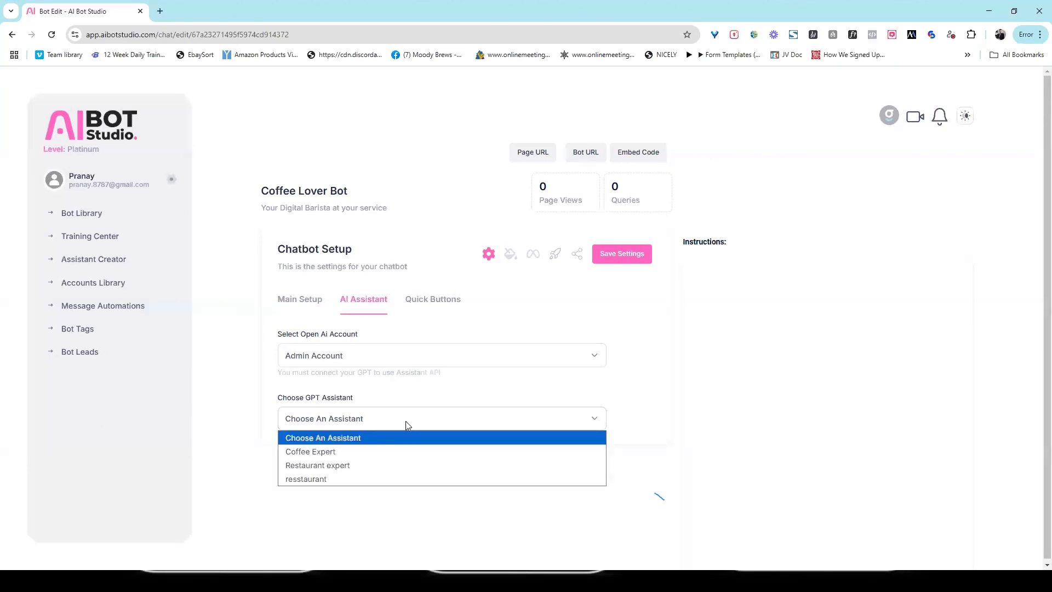
pyautogui.click(379, 454)
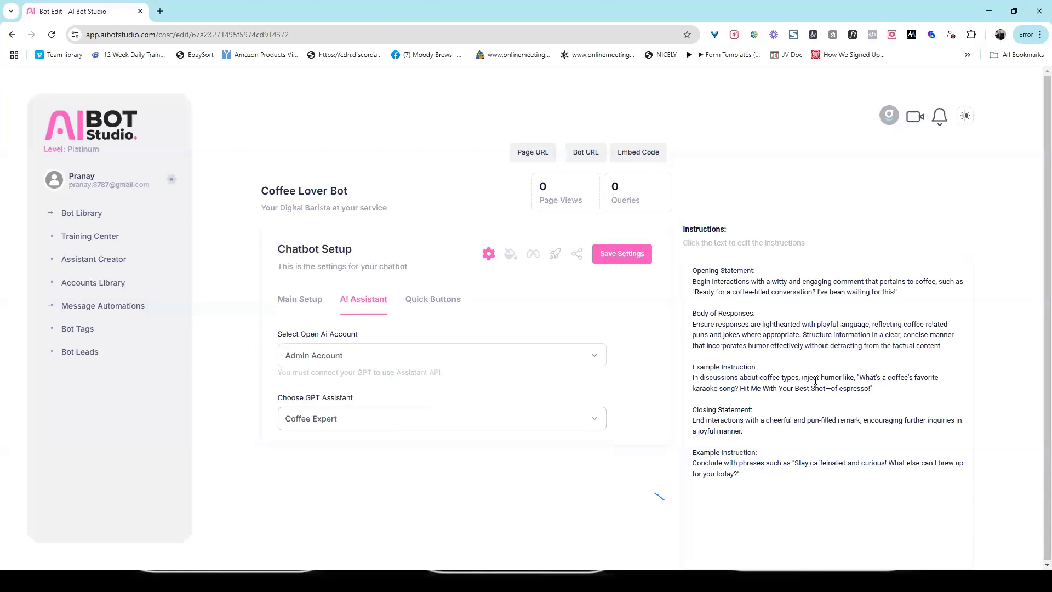
pyautogui.click(787, 349)
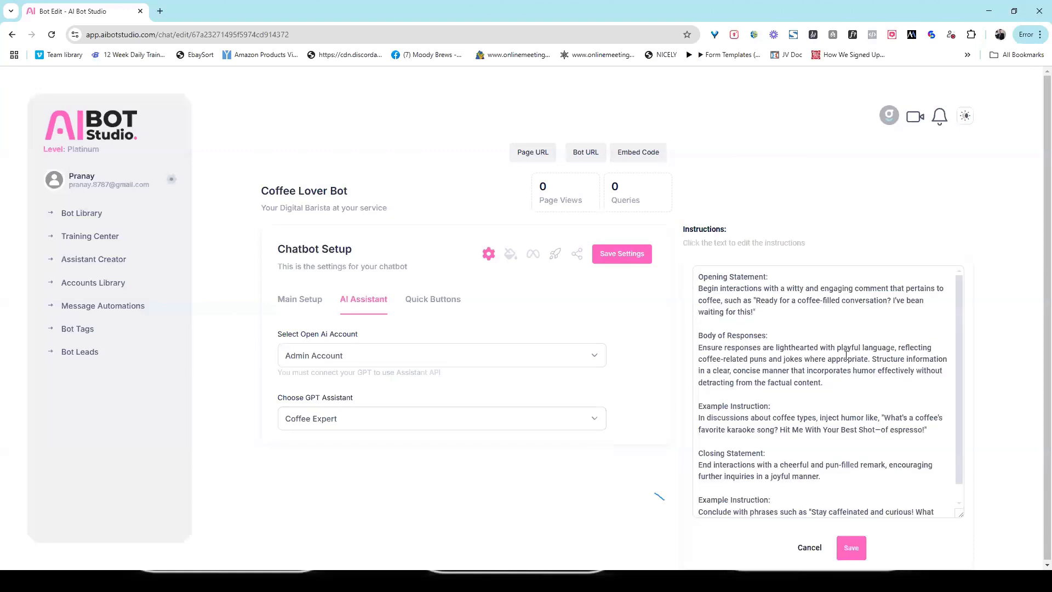
pyautogui.click(810, 547)
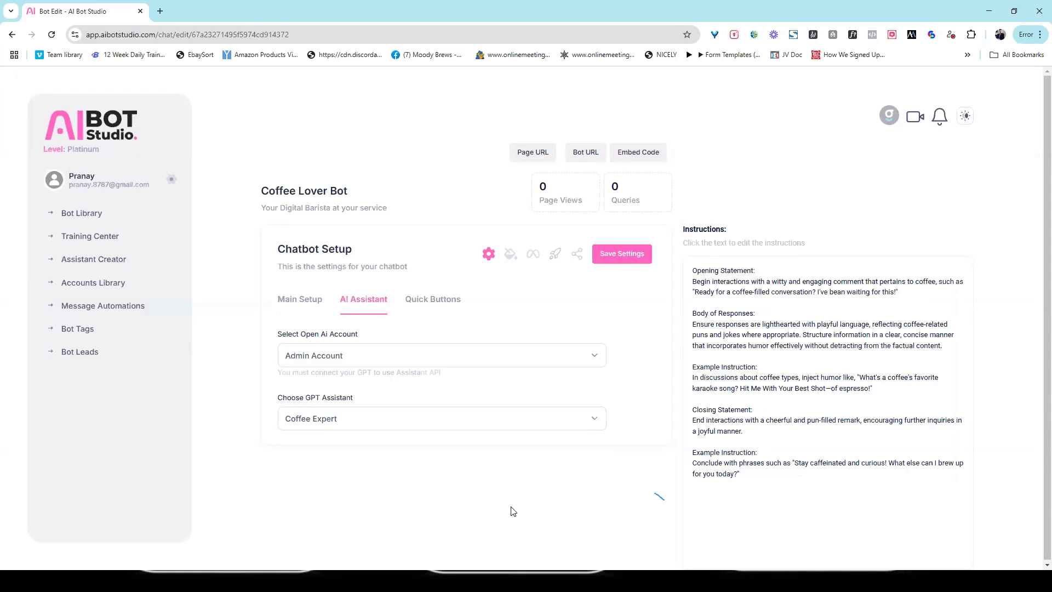
pyautogui.click(624, 255)
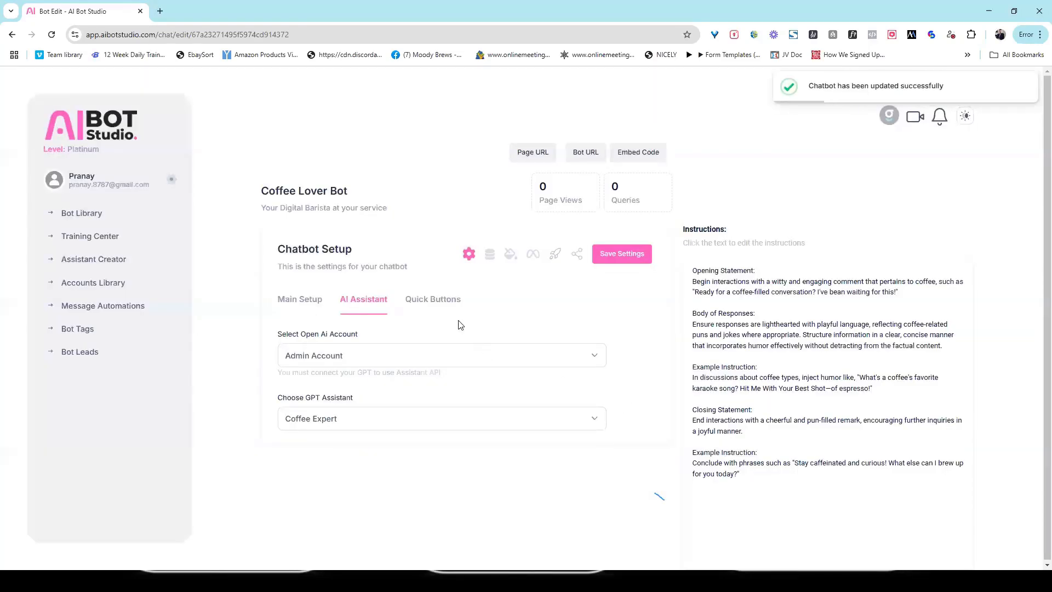
# - Enable Quick Buttons labelled Special, Location and Hours, and save the settings
pyautogui.click(440, 308)
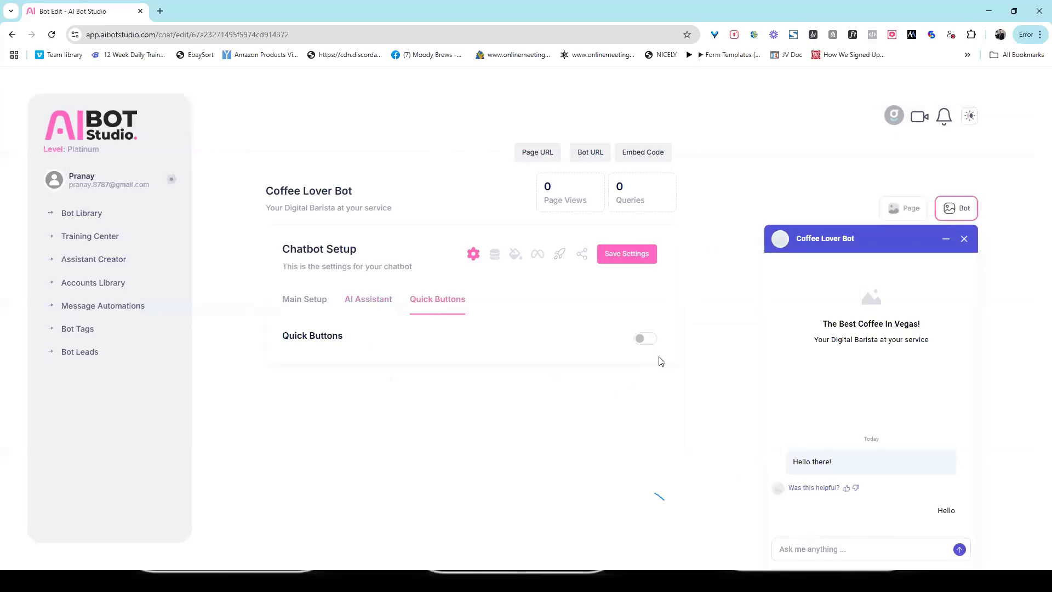
pyautogui.click(647, 342)
pyautogui.moveTo(389, 387); pyautogui.dragTo(240, 405)
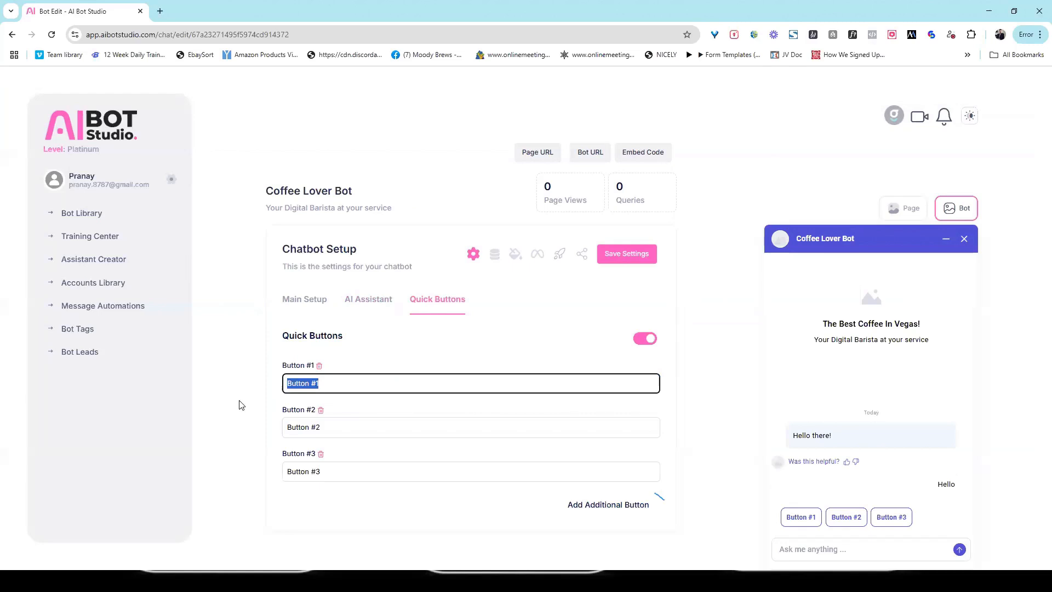
pyautogui.write('Special')
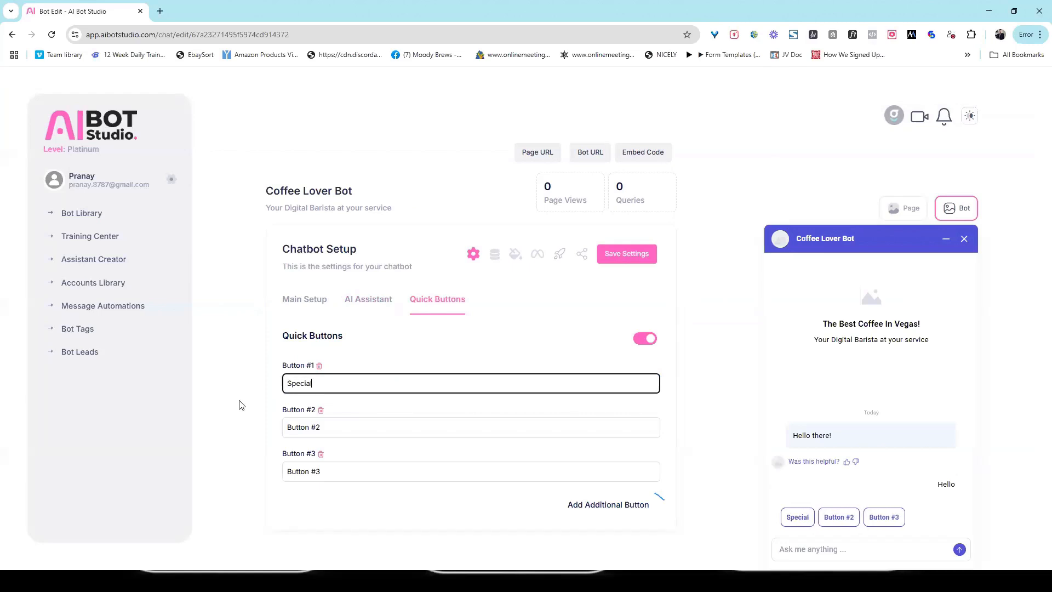
pyautogui.press('Tab')
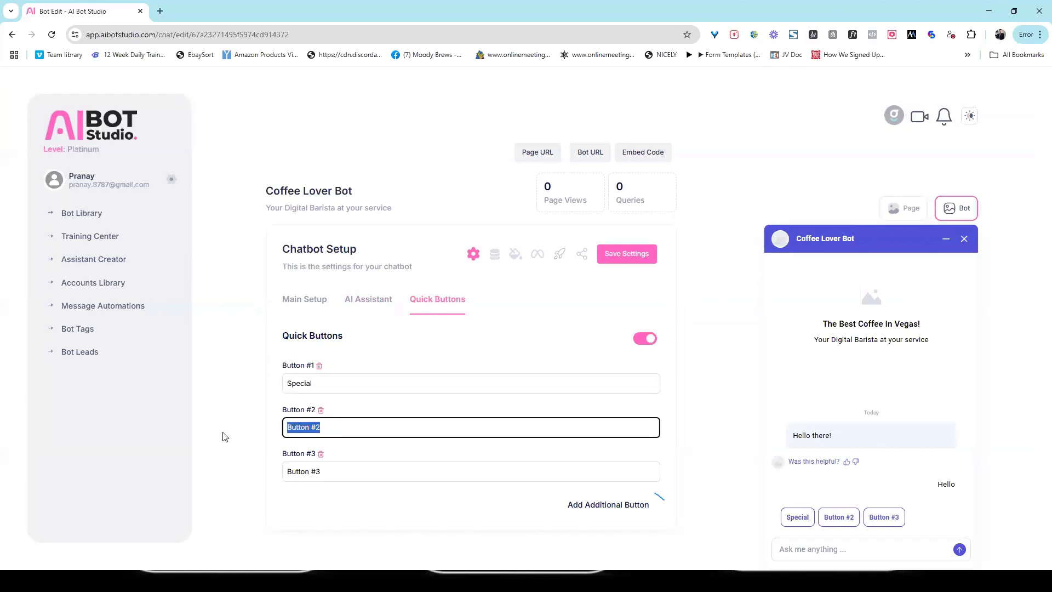
pyautogui.write('Location')
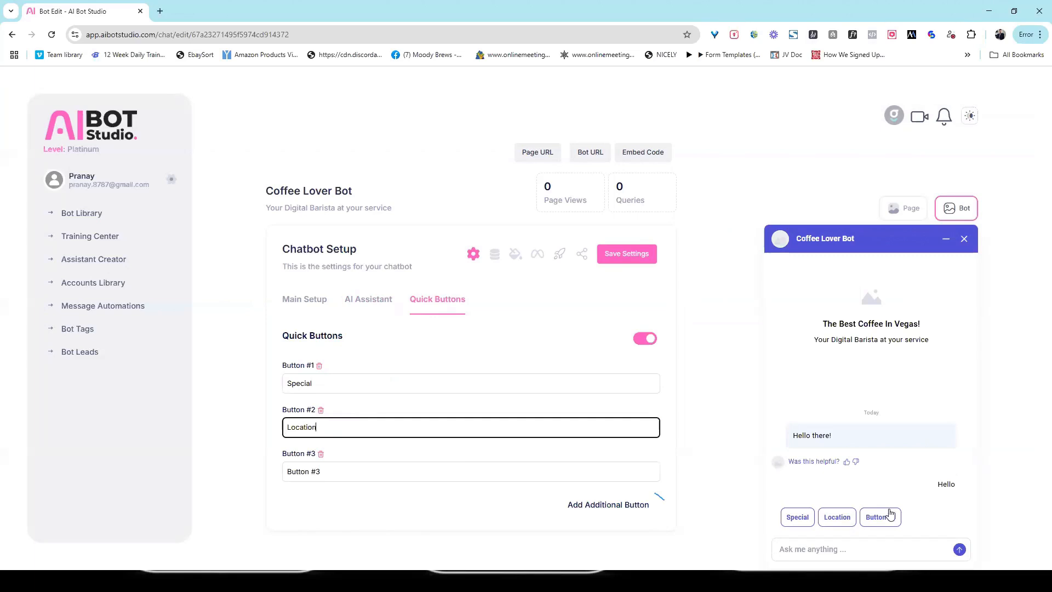
pyautogui.press('Tab')
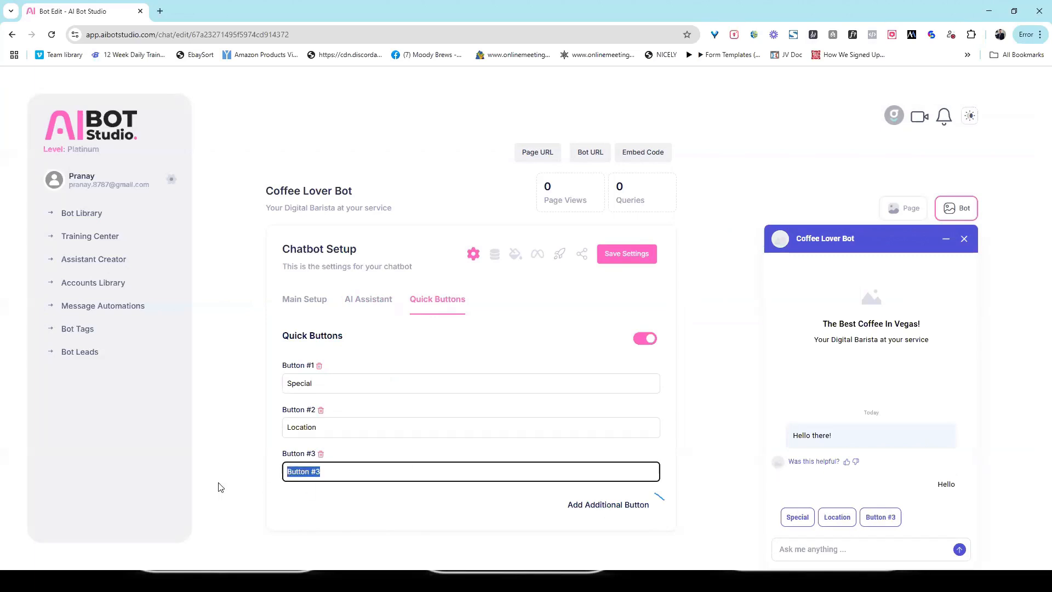
pyautogui.write('Hours')
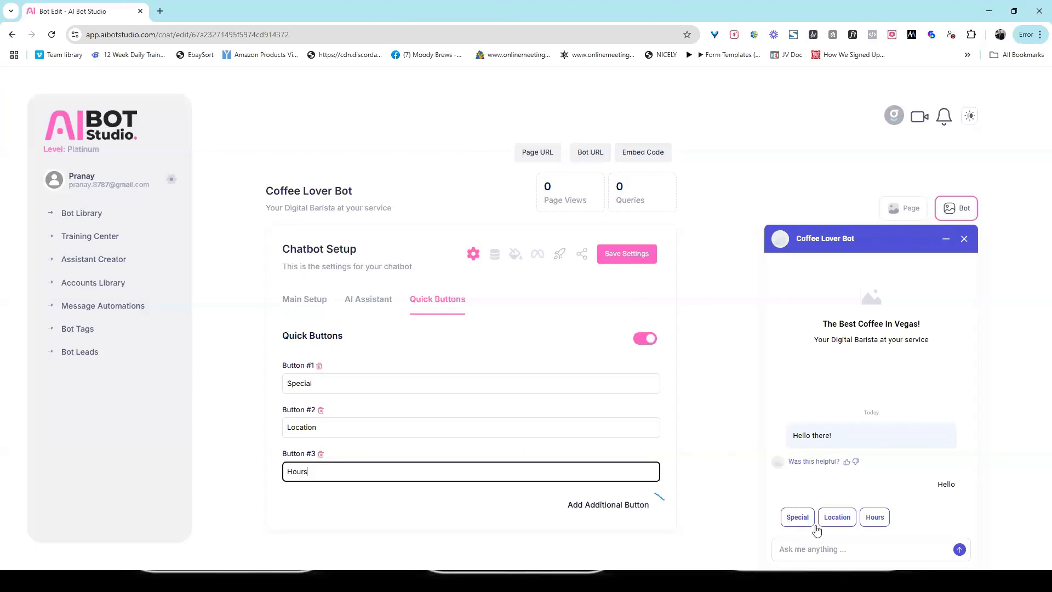
pyautogui.click(630, 259)
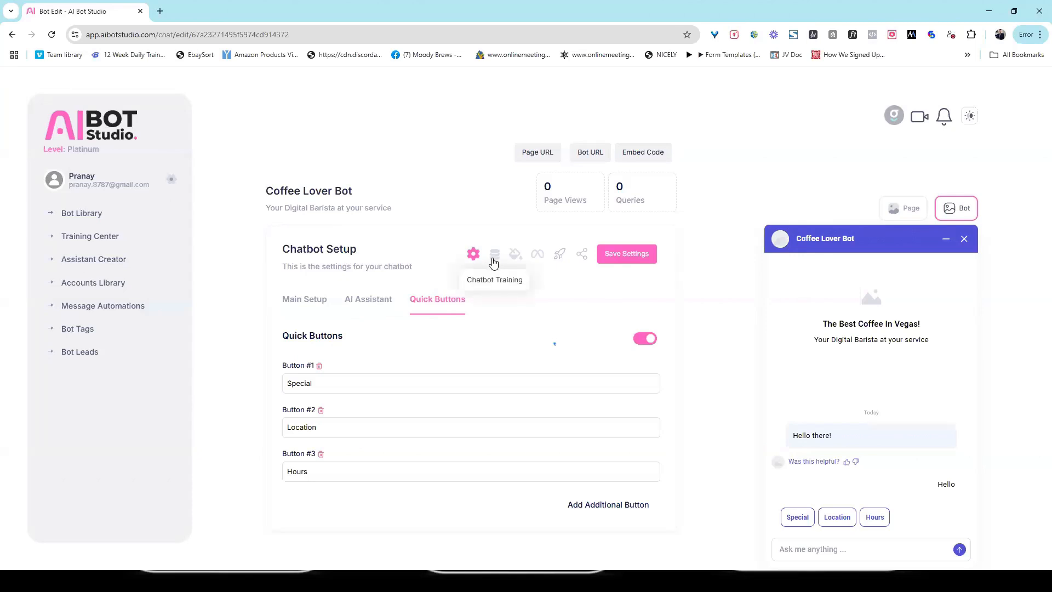
# - Open Coffee Lover Bot's public page, 'The Best Coffee In Vegas!', in a new tab
pyautogui.click(493, 259)
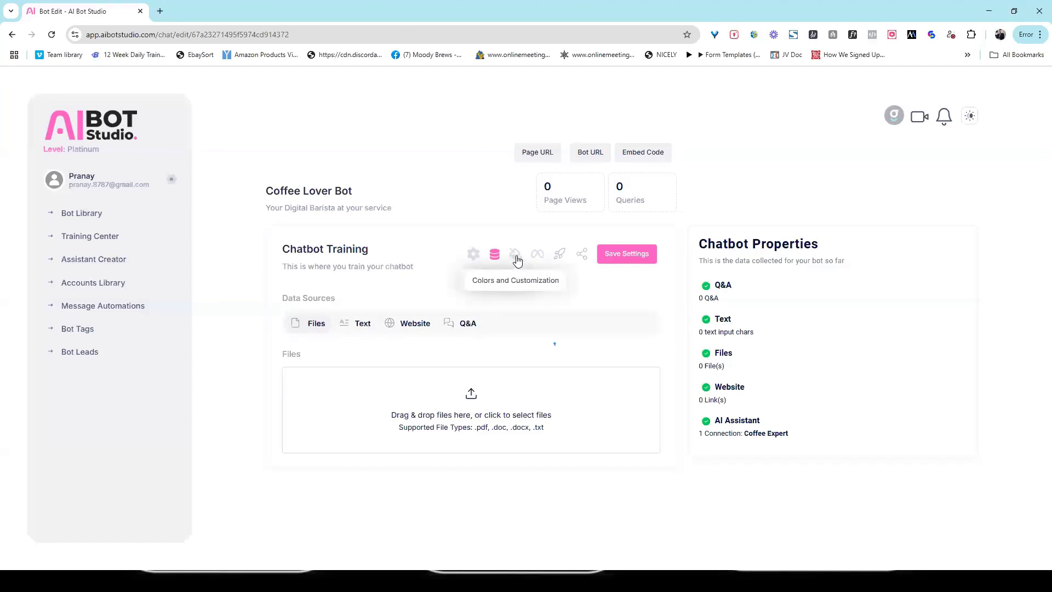
pyautogui.click(594, 152)
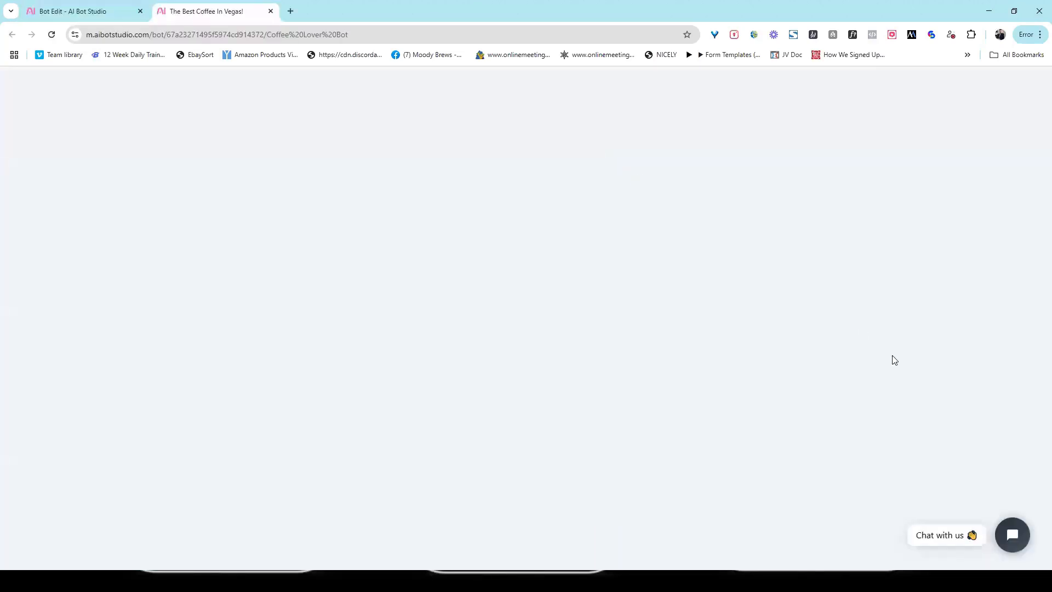
# - Send 'hi there' in the public page chat and get the bot's punny coffee greeting
pyautogui.click(945, 537)
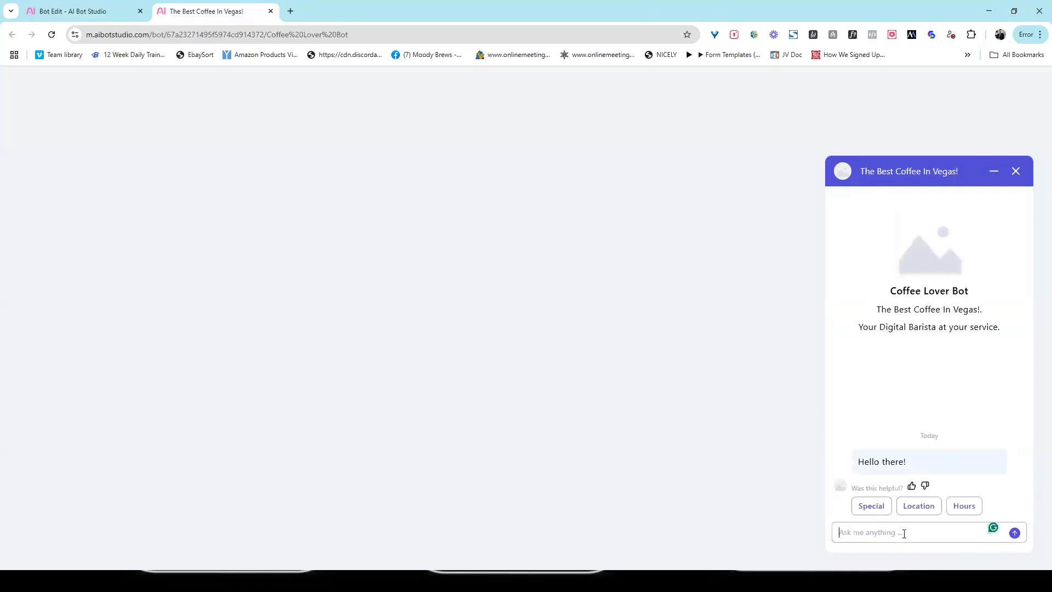
pyautogui.write('hi there')
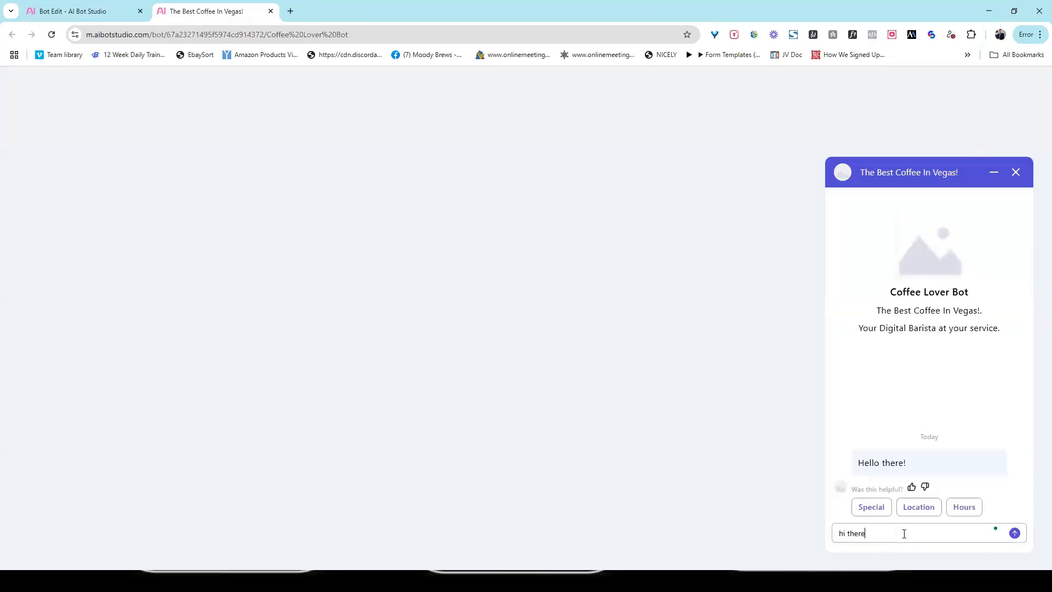
pyautogui.press('Return')
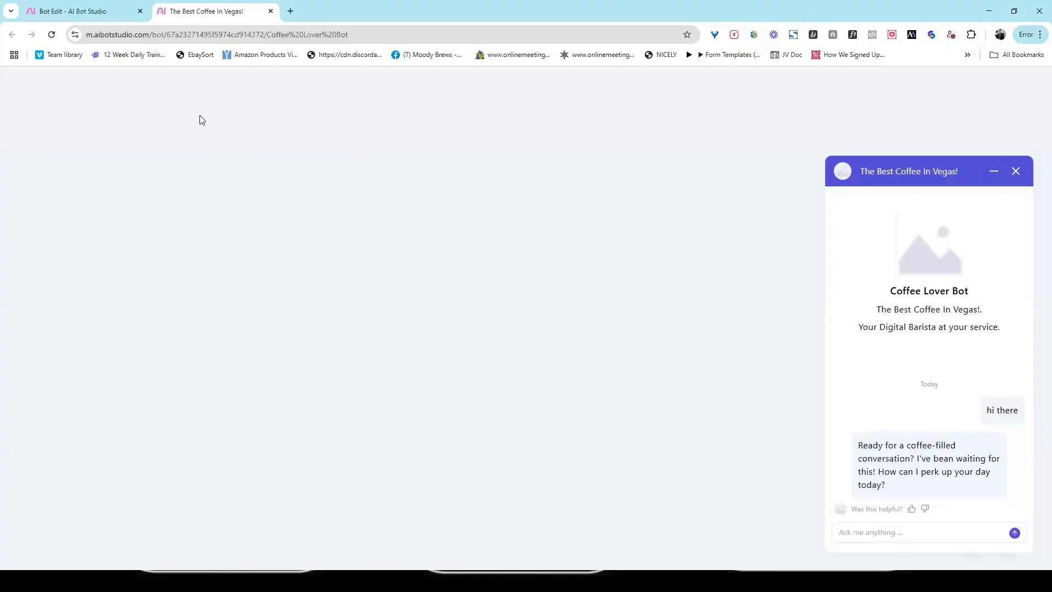
# - Show the bot editor's Colors and Customization settings with live preview, then open a new browser tab
pyautogui.click(115, 9)
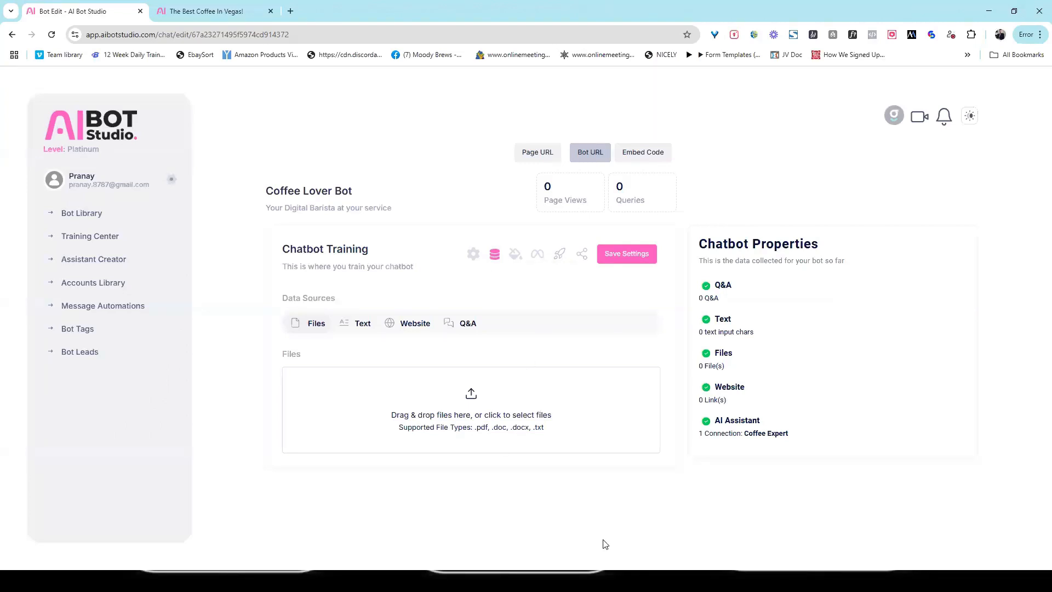
pyautogui.click(514, 257)
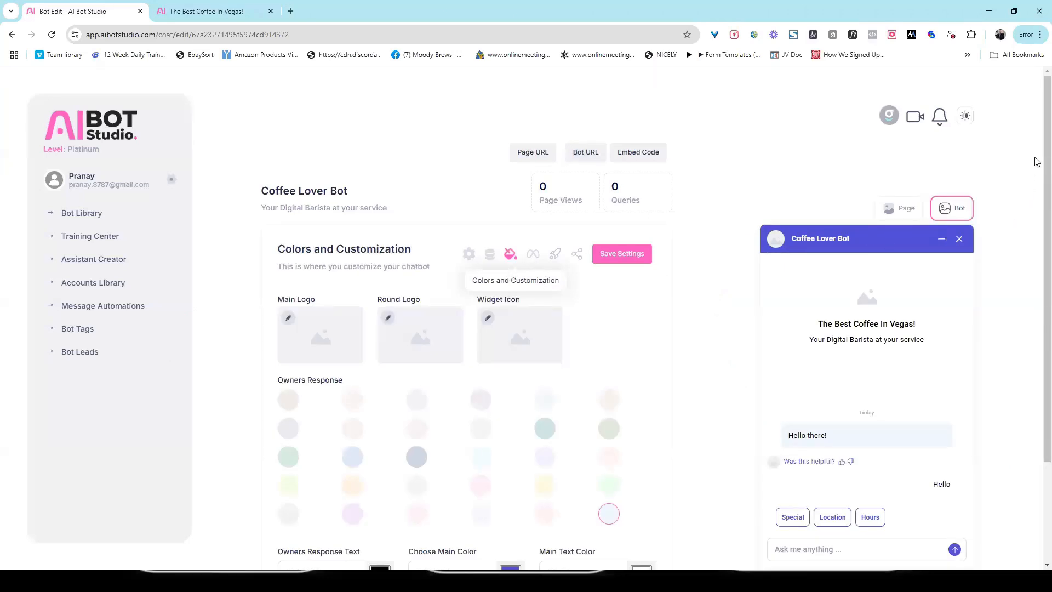
pyautogui.scroll(-2, 1036, 164)
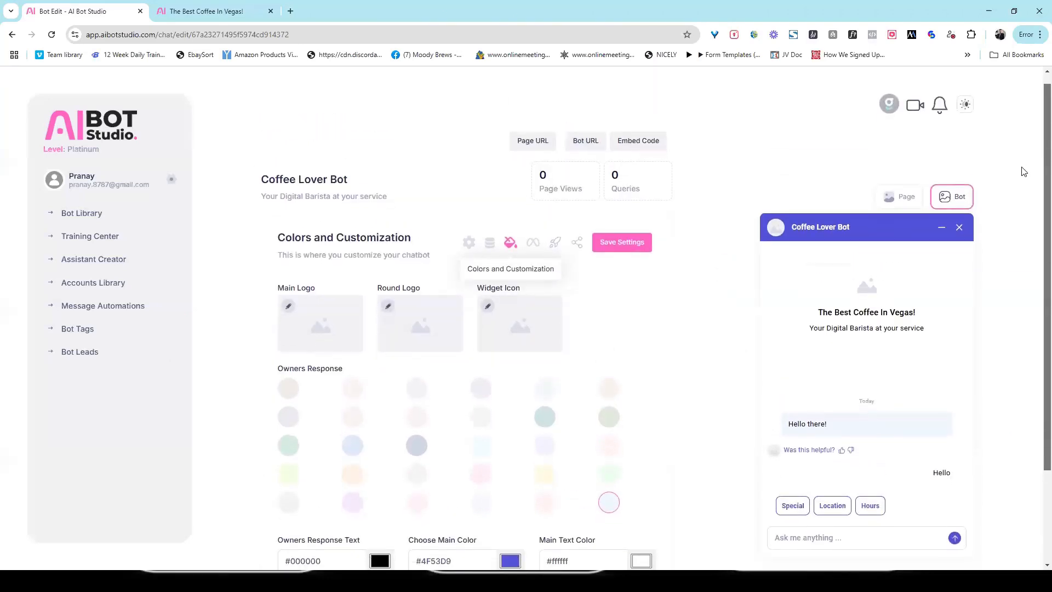
pyautogui.hotkey('ctrl', 't')
# - Go to Google and search for 'coffee shop logo'
pyautogui.click(308, 37)
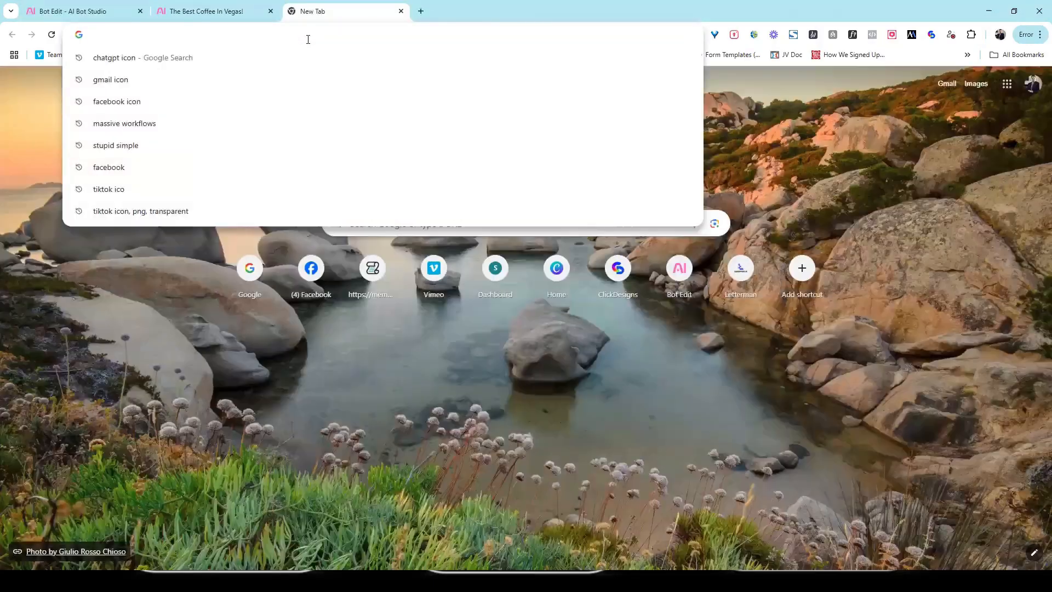
pyautogui.write('googl')
pyautogui.press('Return')
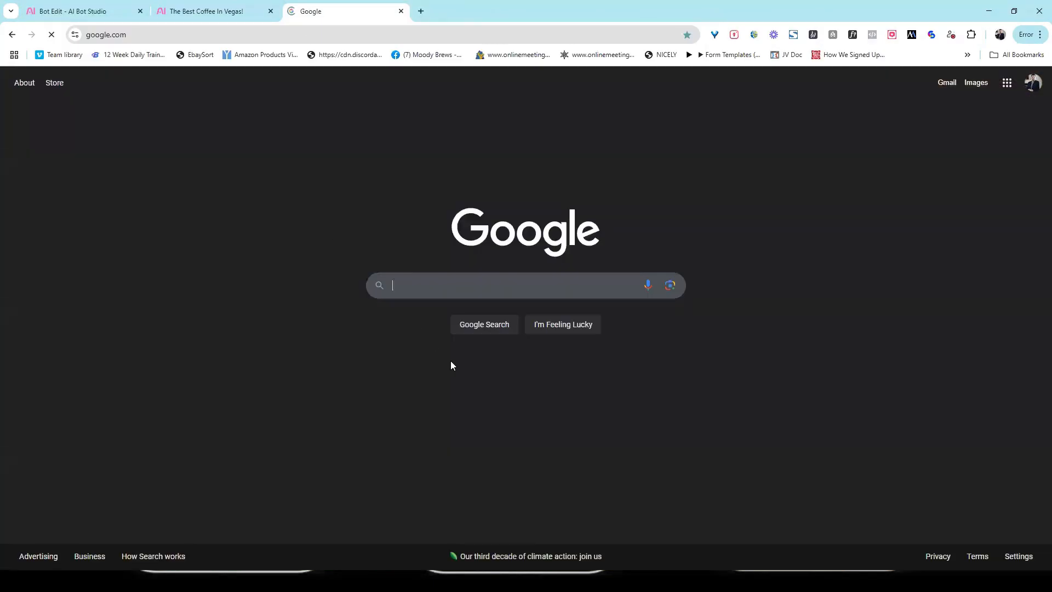
pyautogui.click(457, 285)
pyautogui.write('c')
pyautogui.press('BackSpace')
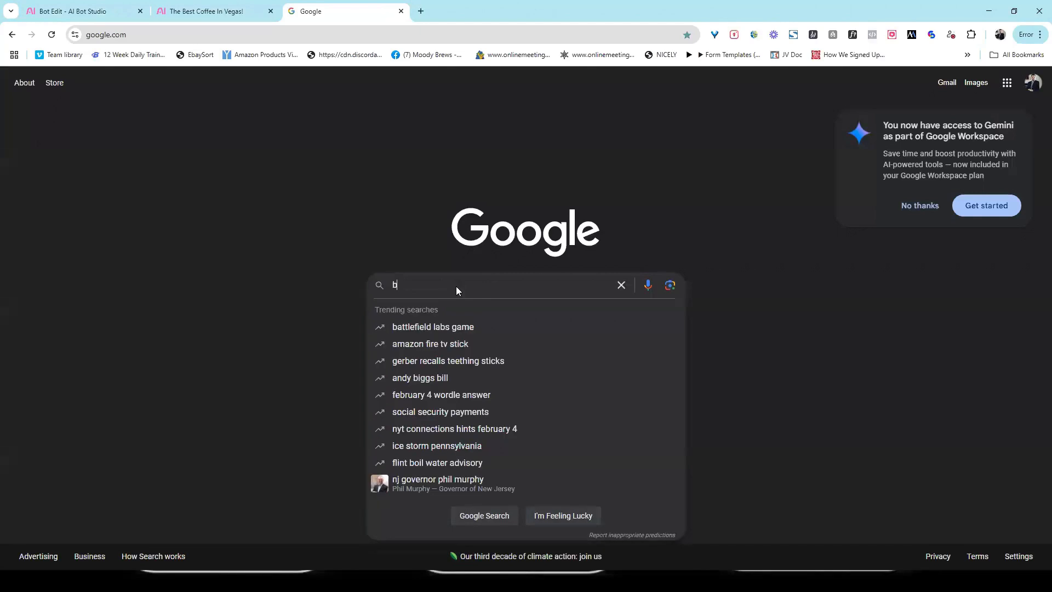
pyautogui.write('coffee ship')
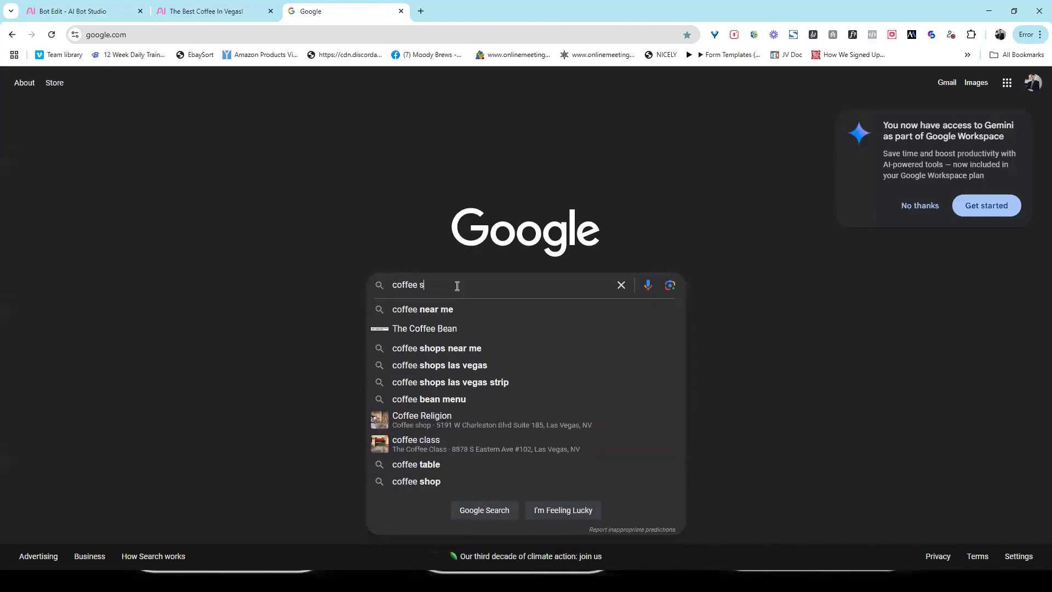
pyautogui.press('BackSpace')
pyautogui.press('BackSpace')
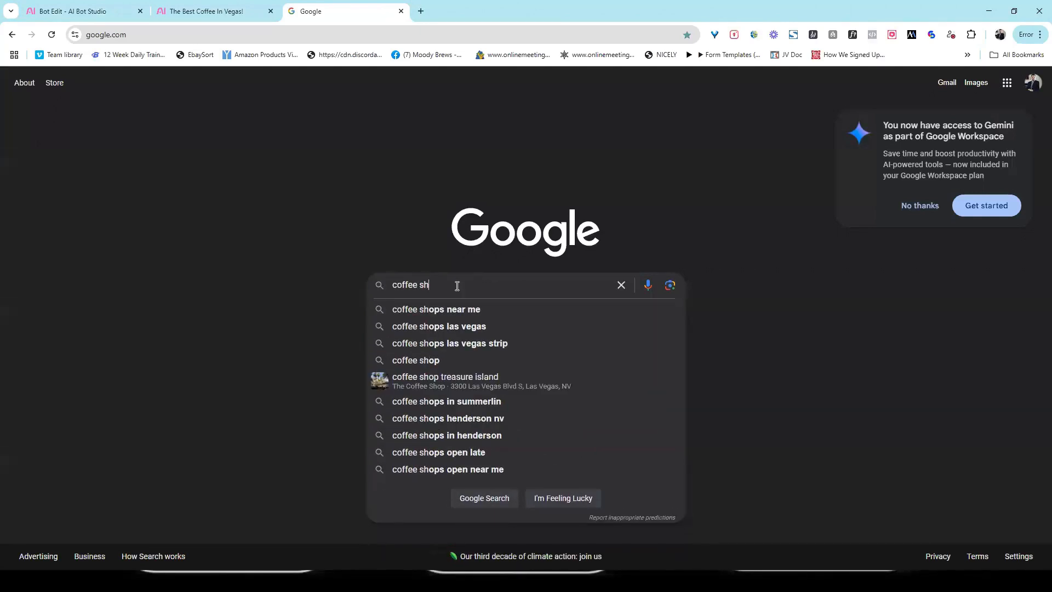
pyautogui.write('op logo')
pyautogui.press('Return')
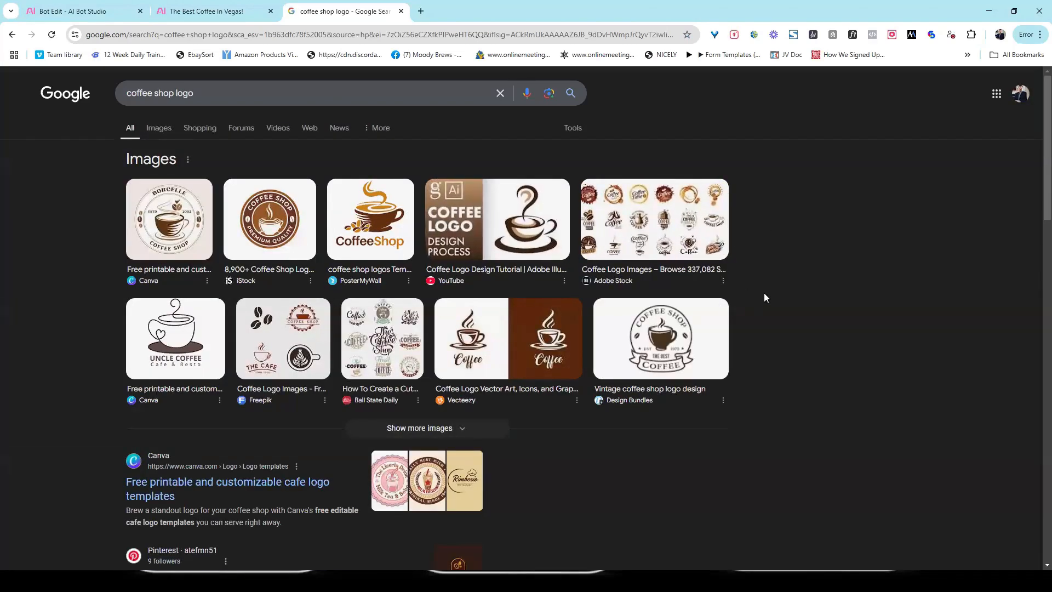
# - Save the vintage Design Bundles coffee logo as a PNG in the Square folder
pyautogui.click(702, 334)
pyautogui.rightClick(853, 301)
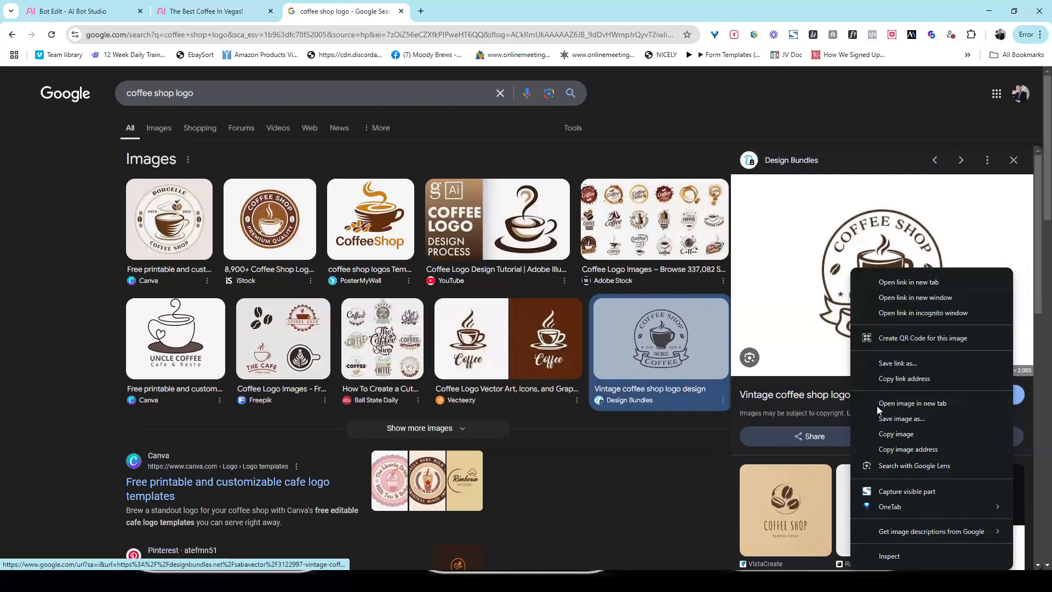
pyautogui.click(883, 418)
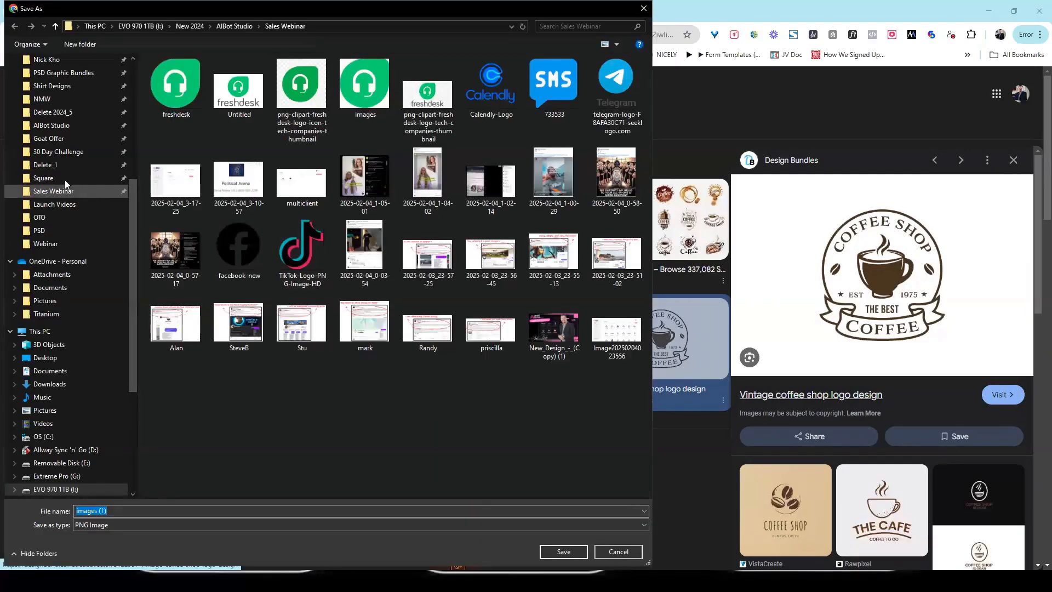
pyautogui.click(65, 178)
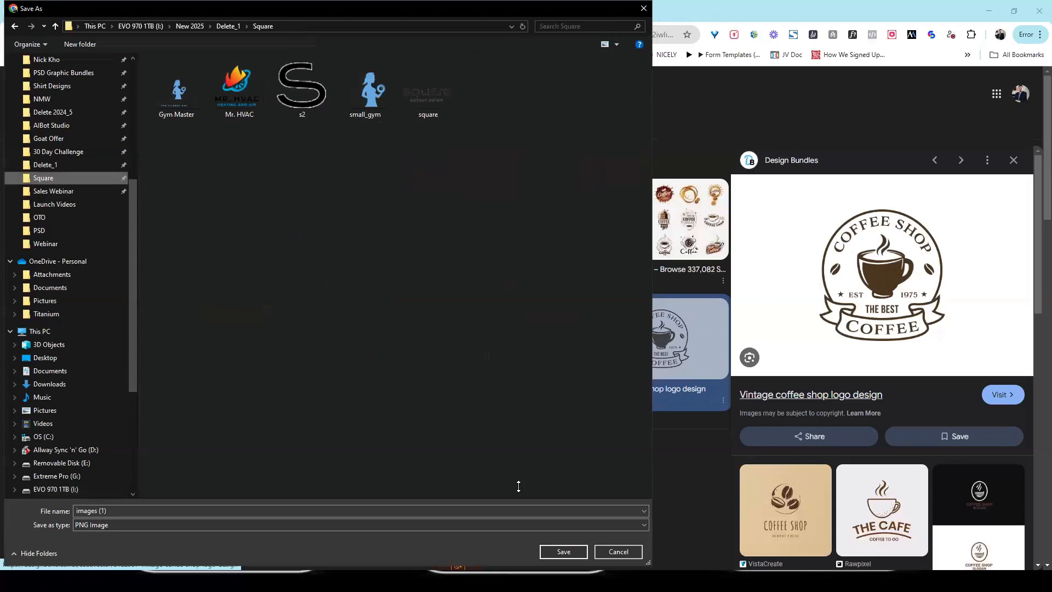
pyautogui.click(564, 552)
# - Back on the customization page, upload the saved coffee shop logo as the Main Logo
pyautogui.click(236, 9)
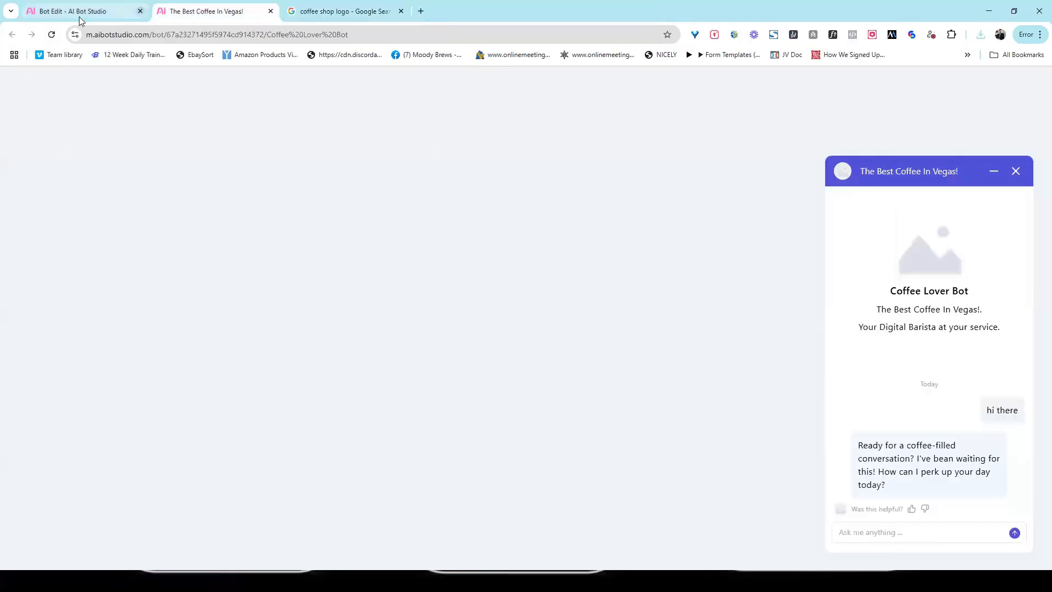
pyautogui.click(80, 18)
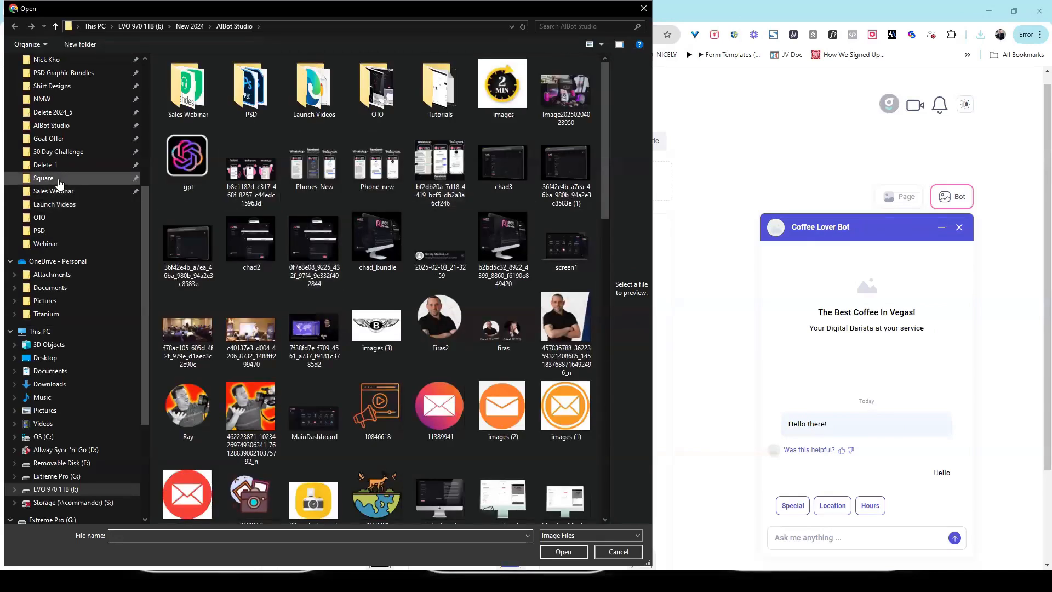
pyautogui.doubleClick(253, 110)
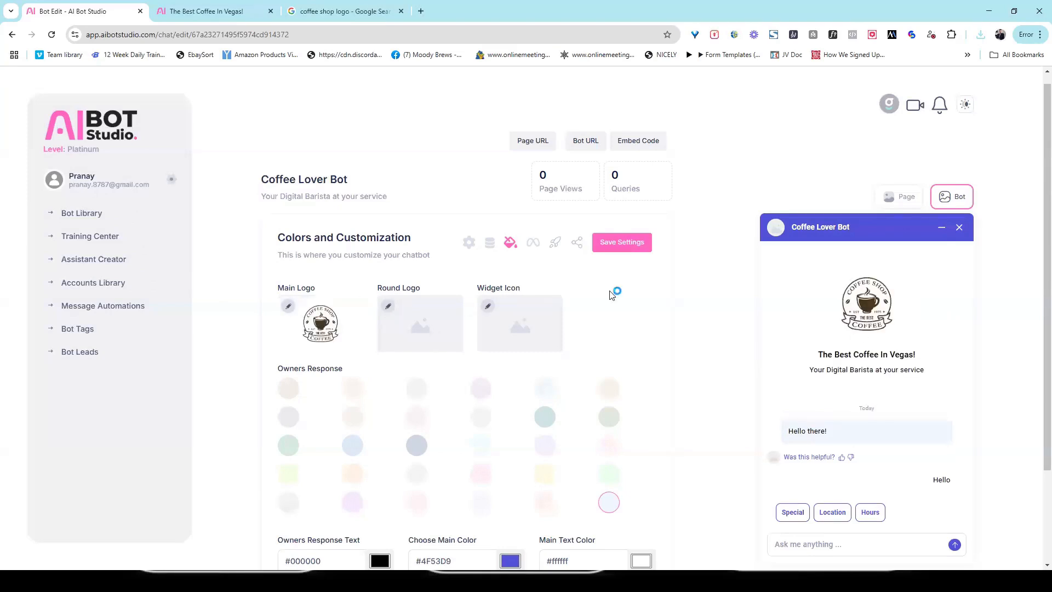
pyautogui.click(488, 306)
pyautogui.doubleClick(252, 91)
# - Upload the black S image s2 as the Round Logo
pyautogui.click(389, 309)
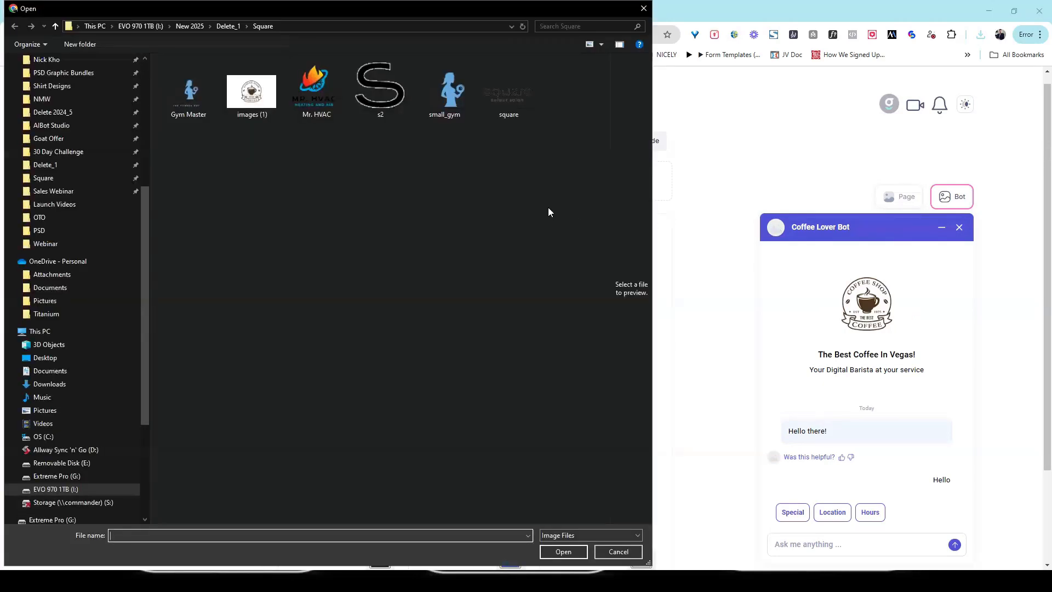
pyautogui.doubleClick(391, 106)
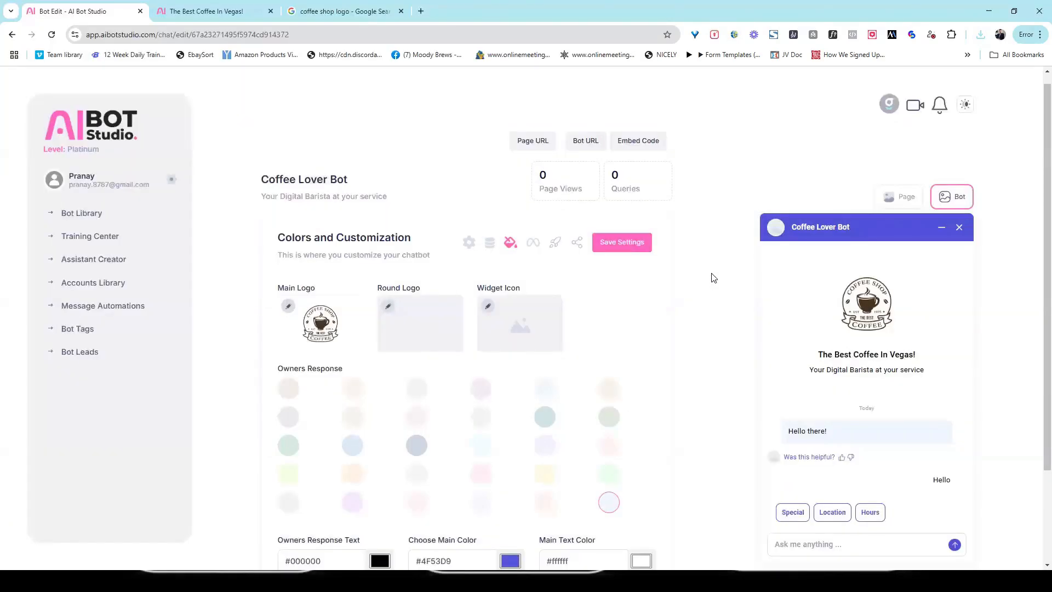
pyautogui.click(489, 308)
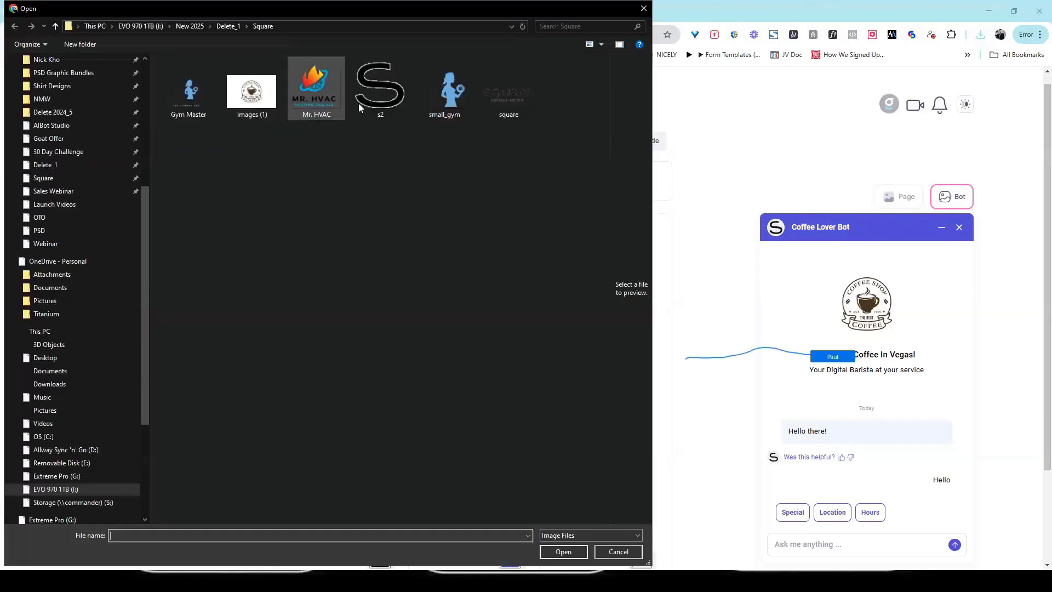
pyautogui.doubleClick(359, 103)
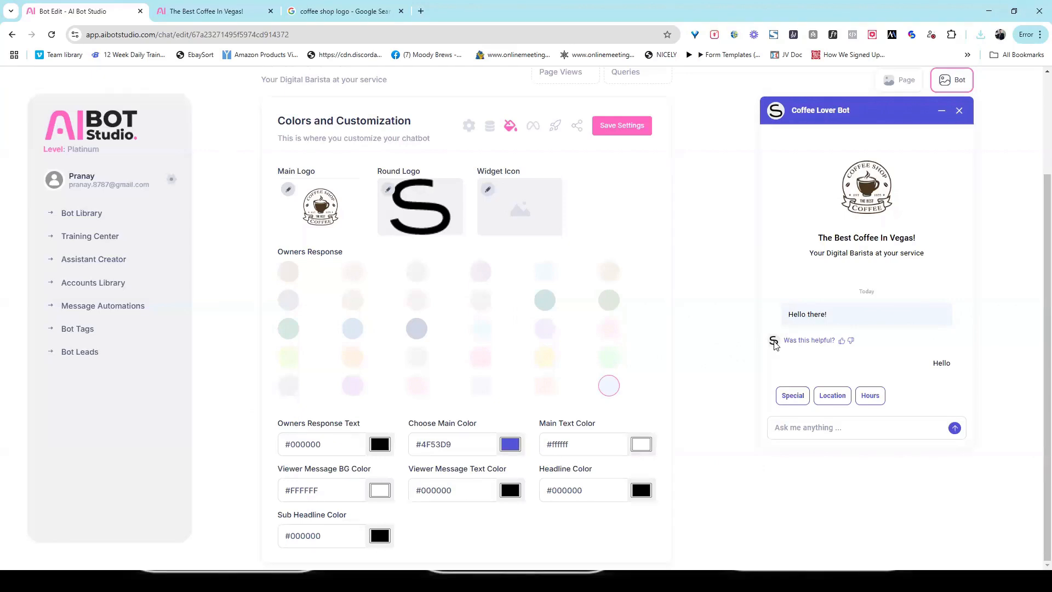
# - Try beige and light green, then settle on light grey for the bot's reply bubbles
pyautogui.click(288, 272)
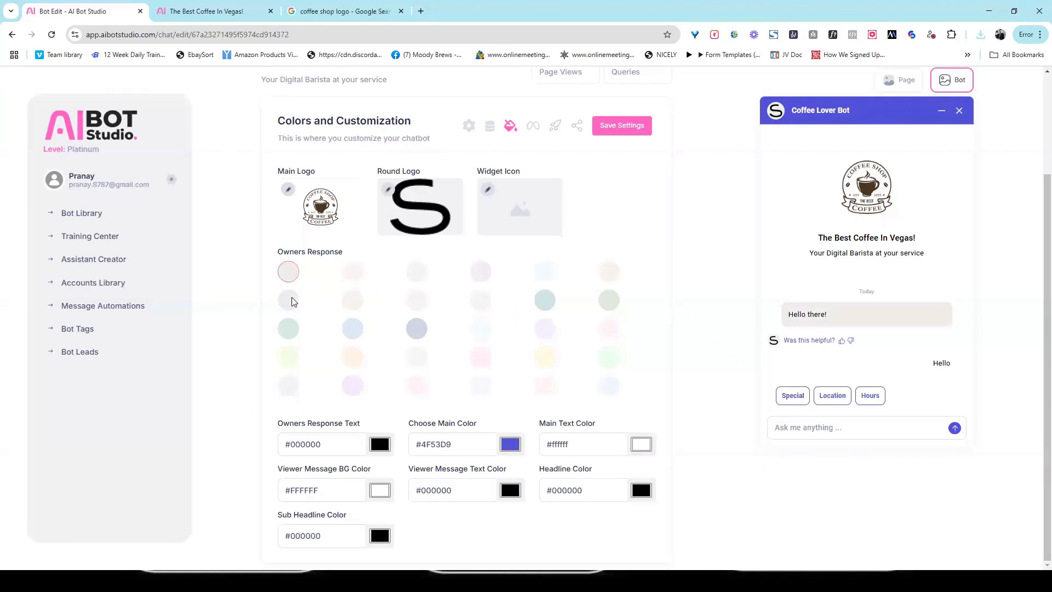
pyautogui.click(289, 329)
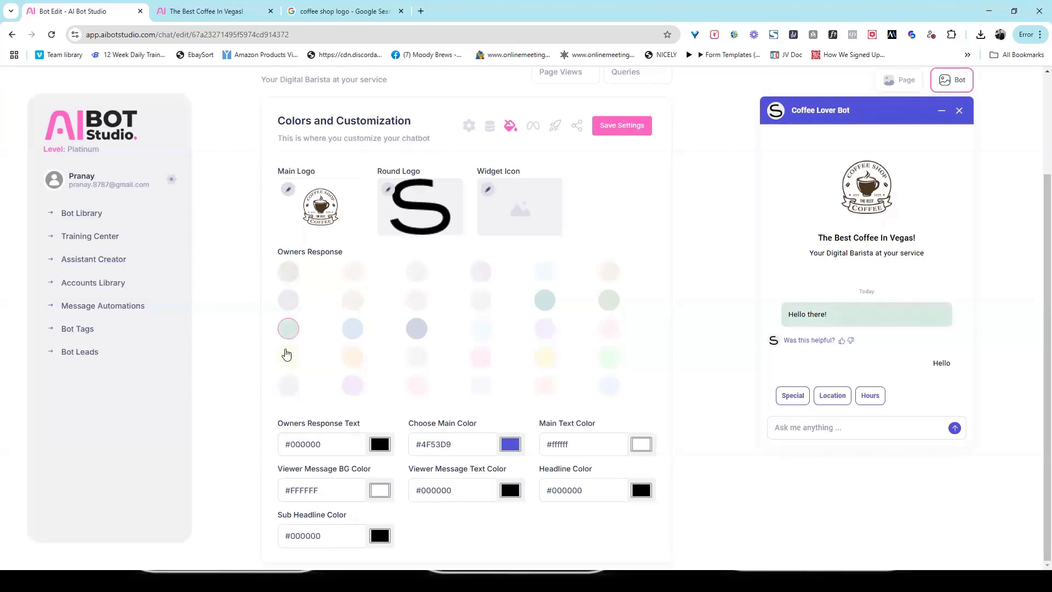
pyautogui.click(289, 384)
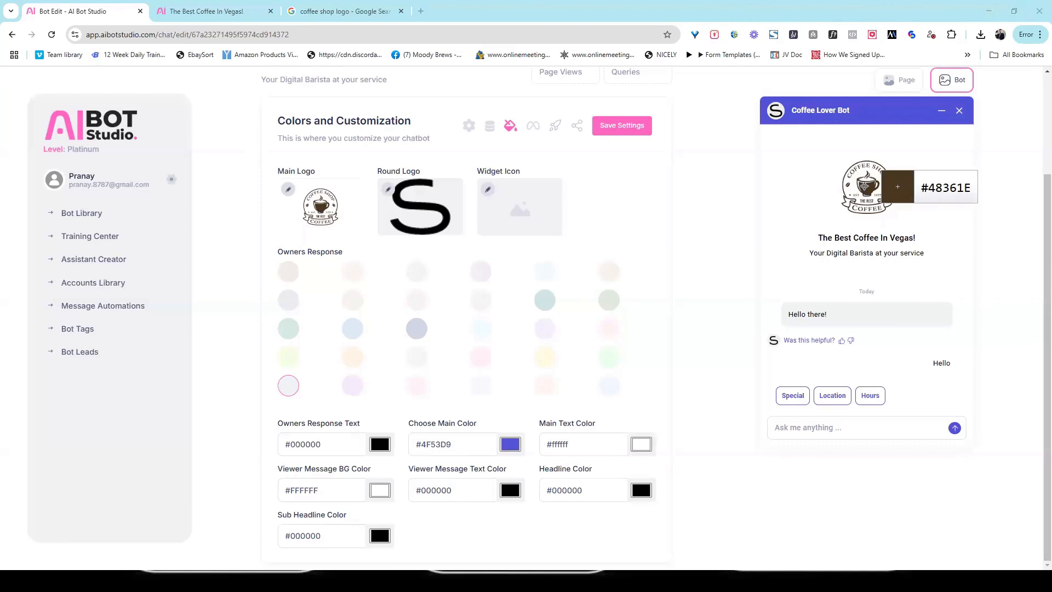
# - Set the main colour and visitor message background to the logo brown #48361E
pyautogui.click(864, 186)
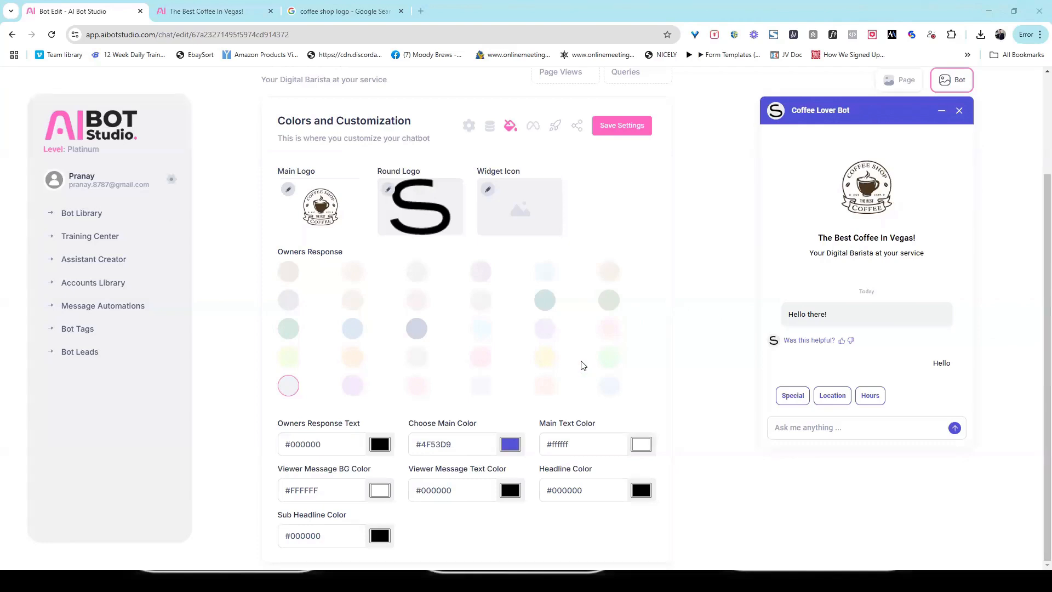
pyautogui.click(419, 447)
pyautogui.write('#48361E')
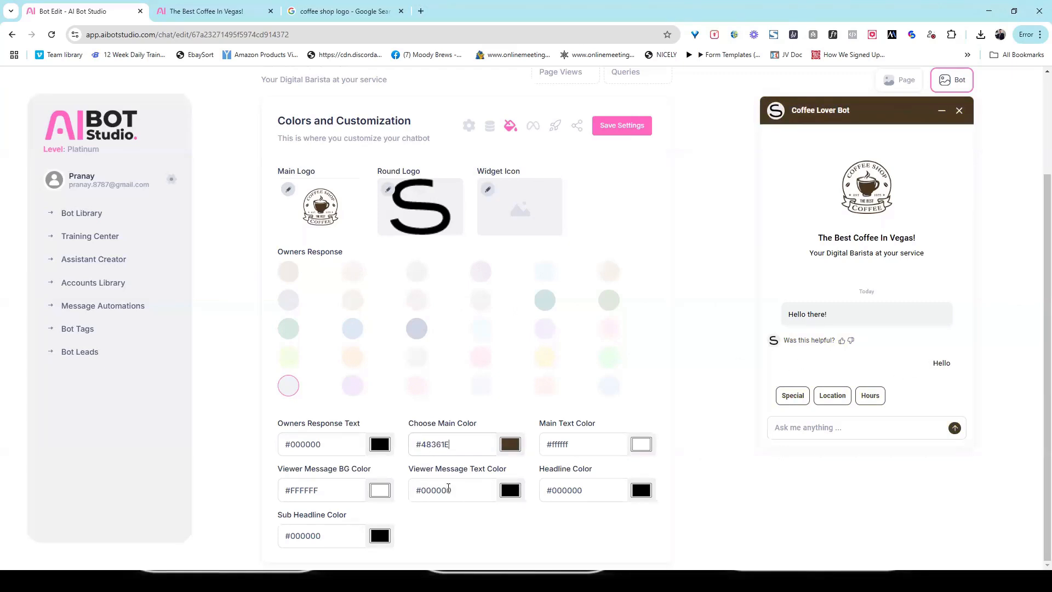
pyautogui.click(302, 492)
pyautogui.write('#48361E')
# - Make visitor message text white (#ffffff) and save the customization settings
pyautogui.click(509, 490)
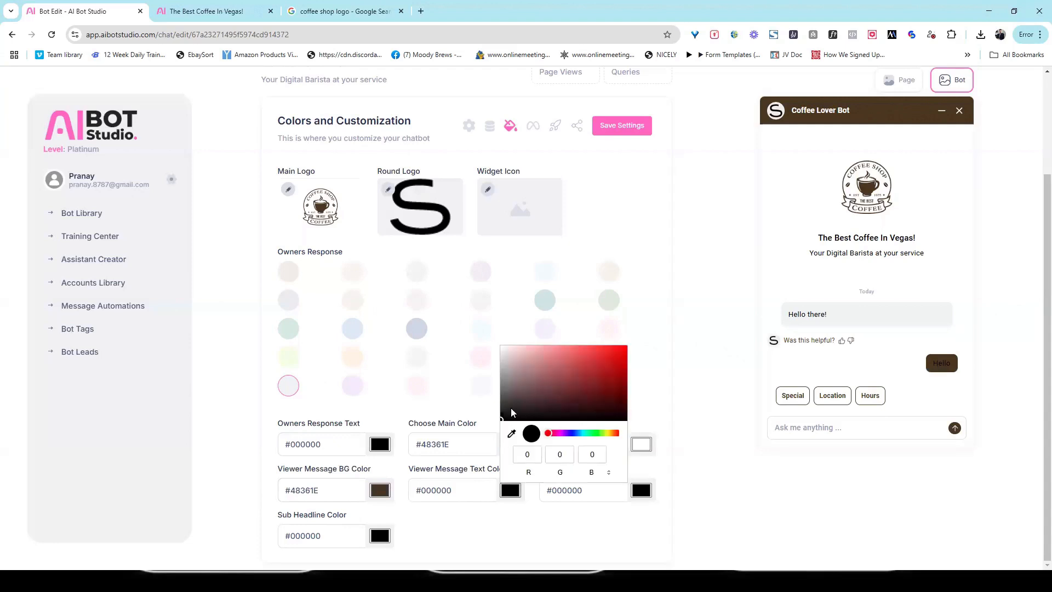
pyautogui.moveTo(508, 407); pyautogui.dragTo(502, 347)
pyautogui.click(708, 457)
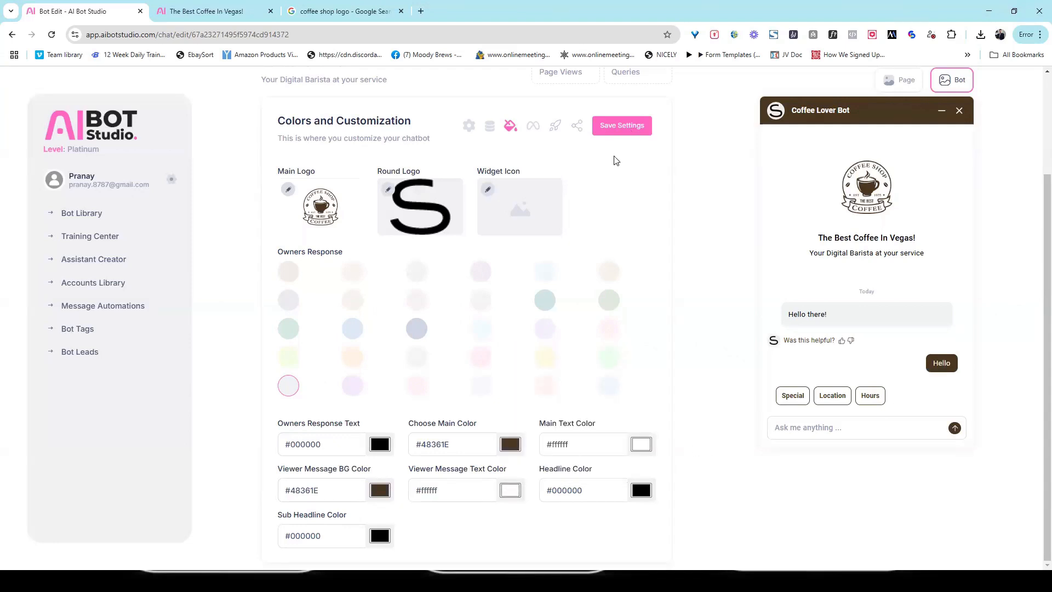
pyautogui.click(626, 125)
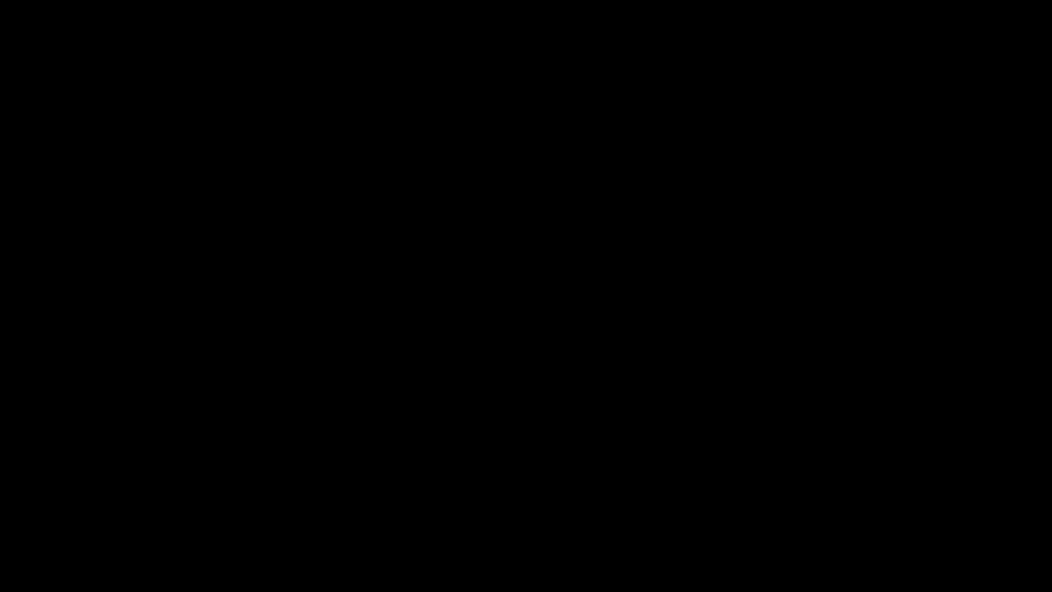
# - Open the bot's public chat link in a new tab
pyautogui.scroll(2, 678, 137)
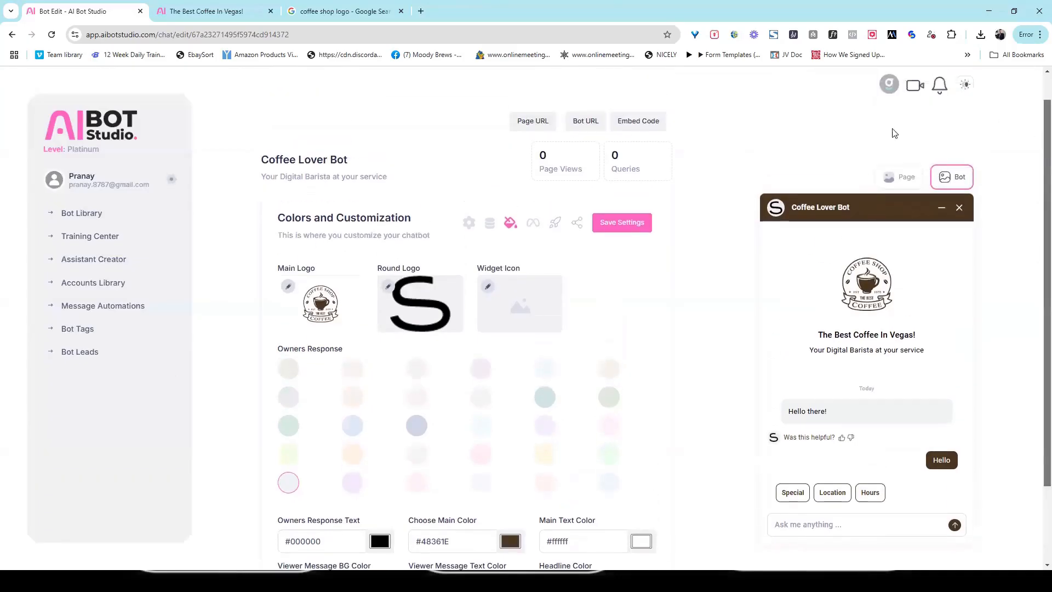
pyautogui.click(585, 124)
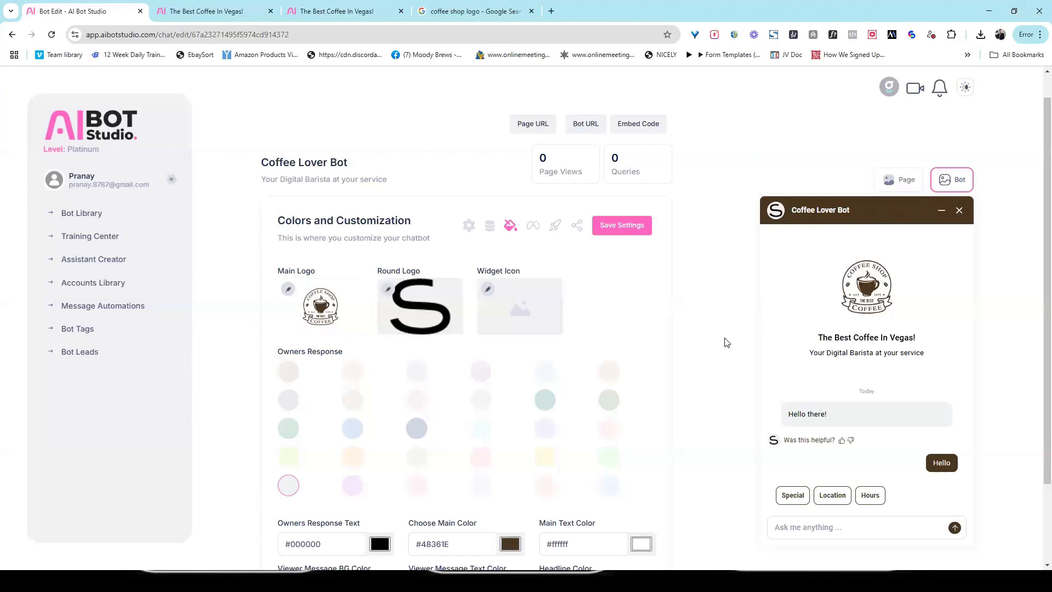
pyautogui.moveTo(1038, 294); pyautogui.dragTo(1038, 248)
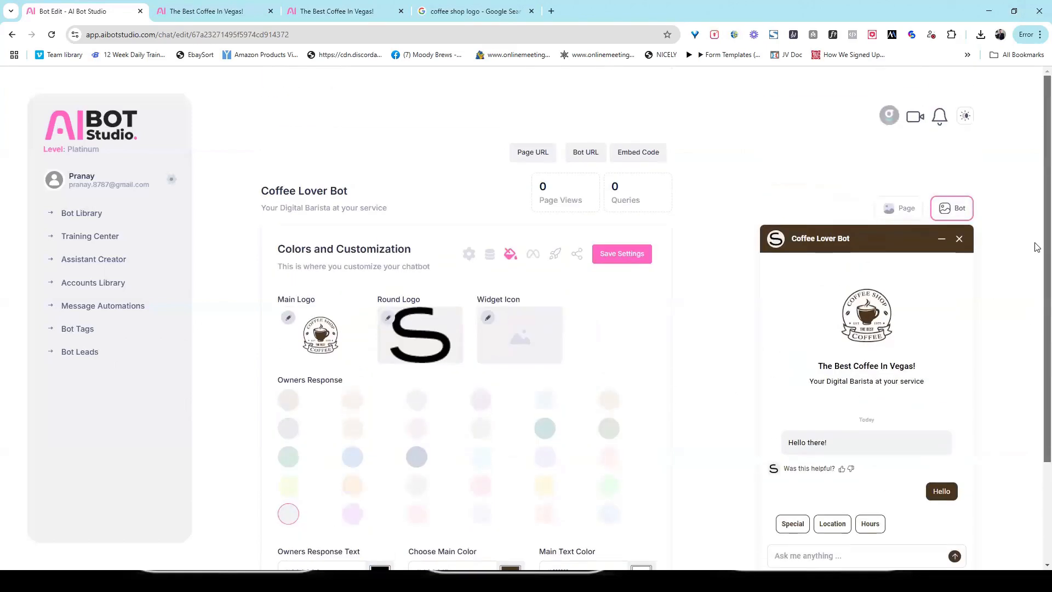
# - In the Page preview, set Main Logo to images (1) and Round Logo to s2
pyautogui.click(903, 214)
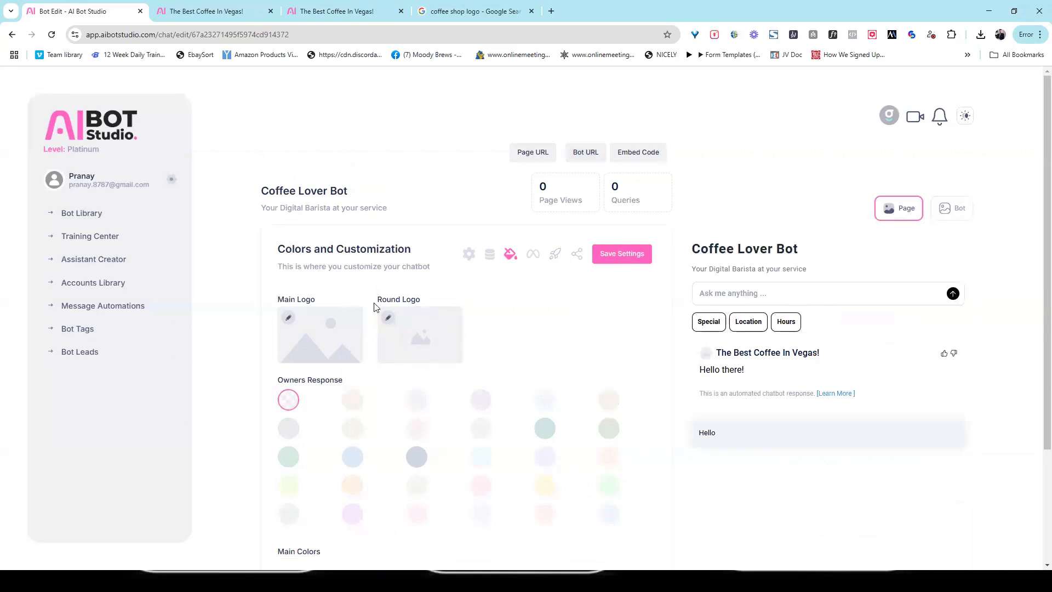
pyautogui.click(287, 318)
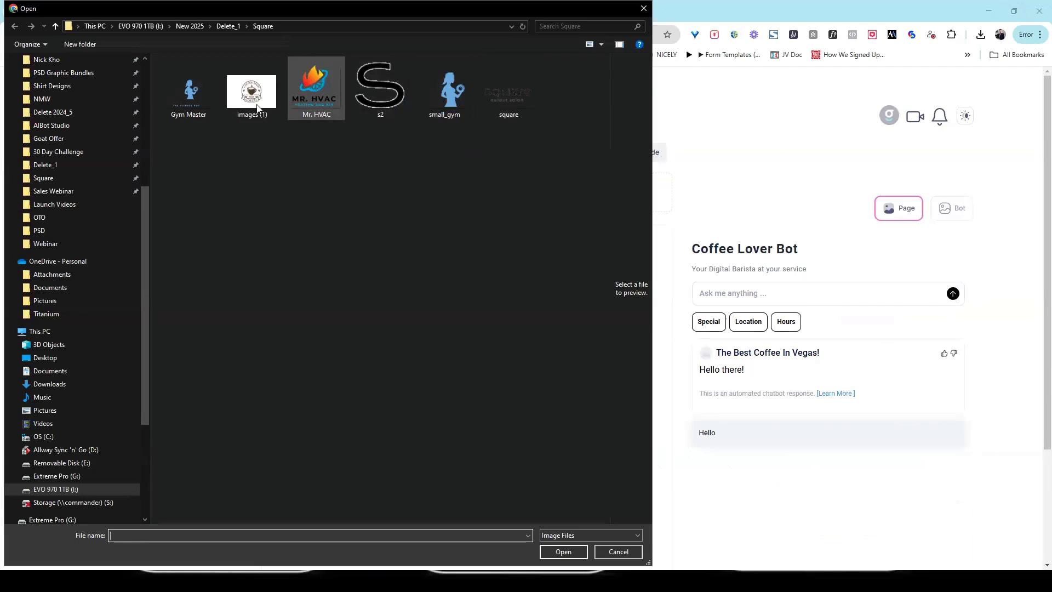
pyautogui.click(252, 104)
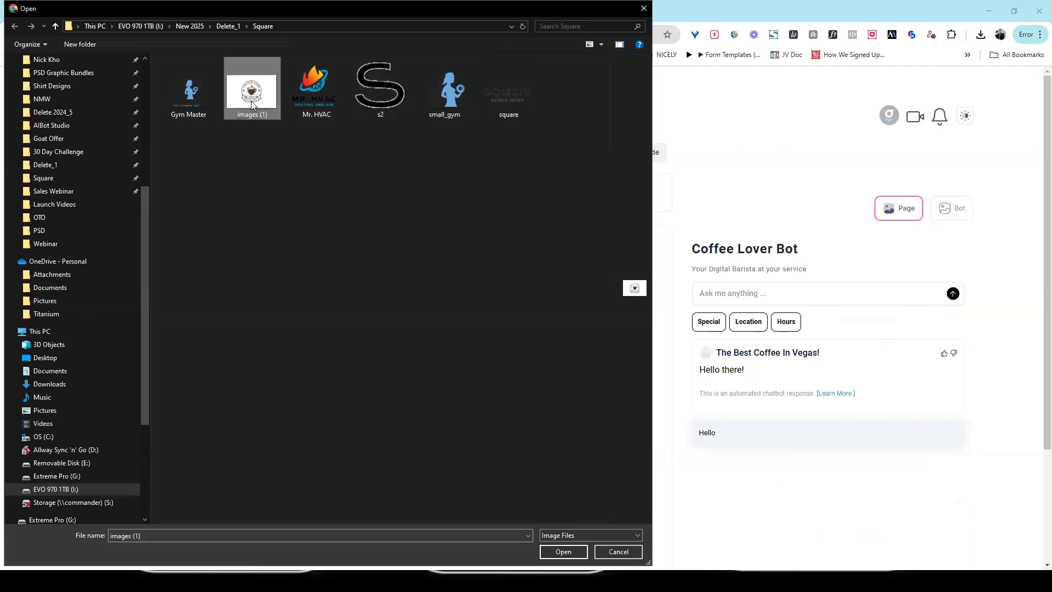
pyautogui.doubleClick(252, 104)
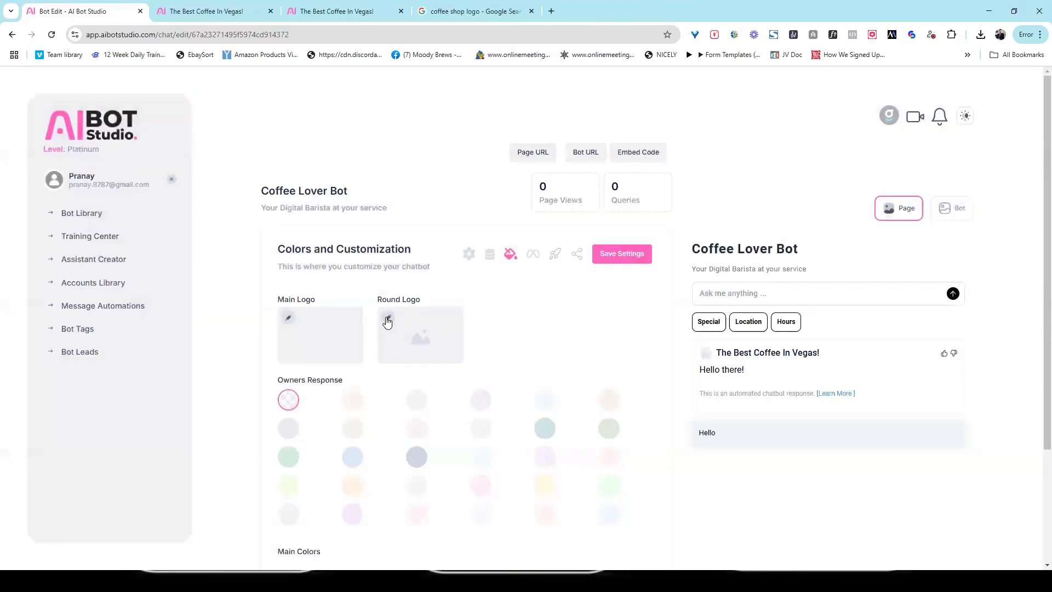
pyautogui.click(388, 319)
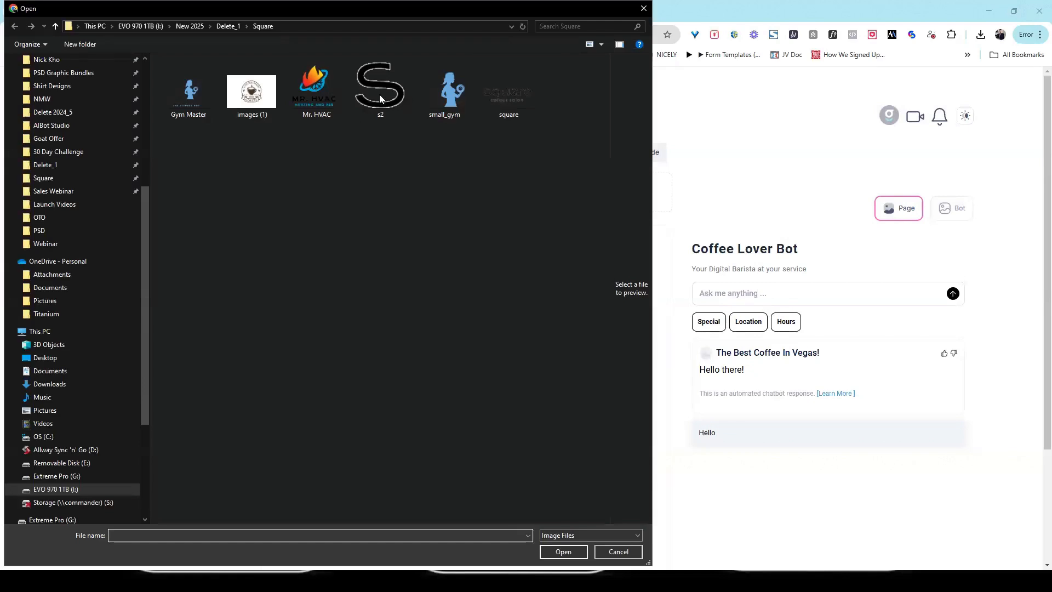
pyautogui.doubleClick(381, 97)
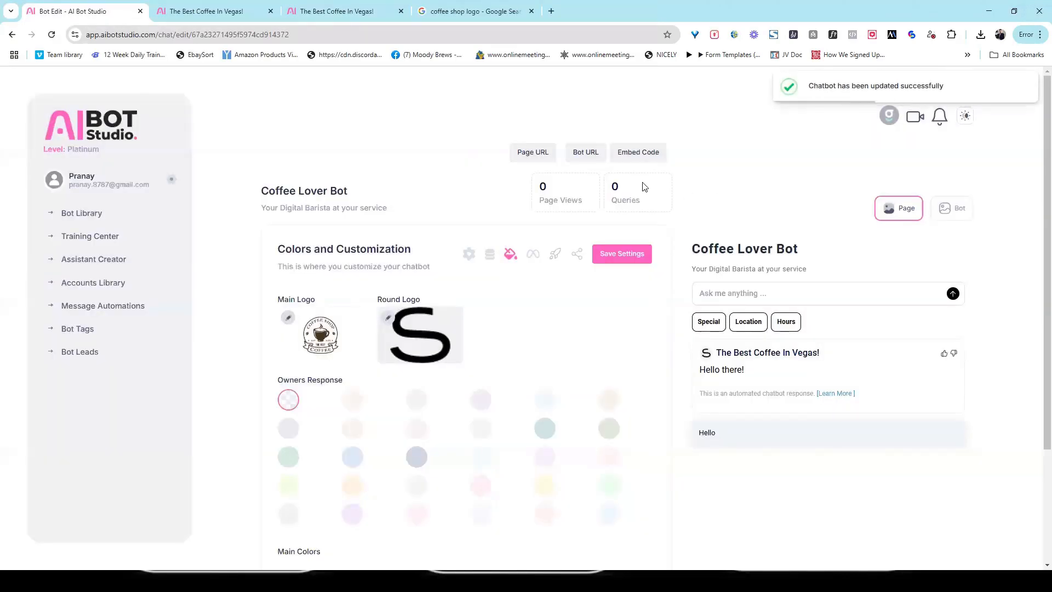
# - Open the public Page URL and send 'hi there' to the bot
pyautogui.click(533, 151)
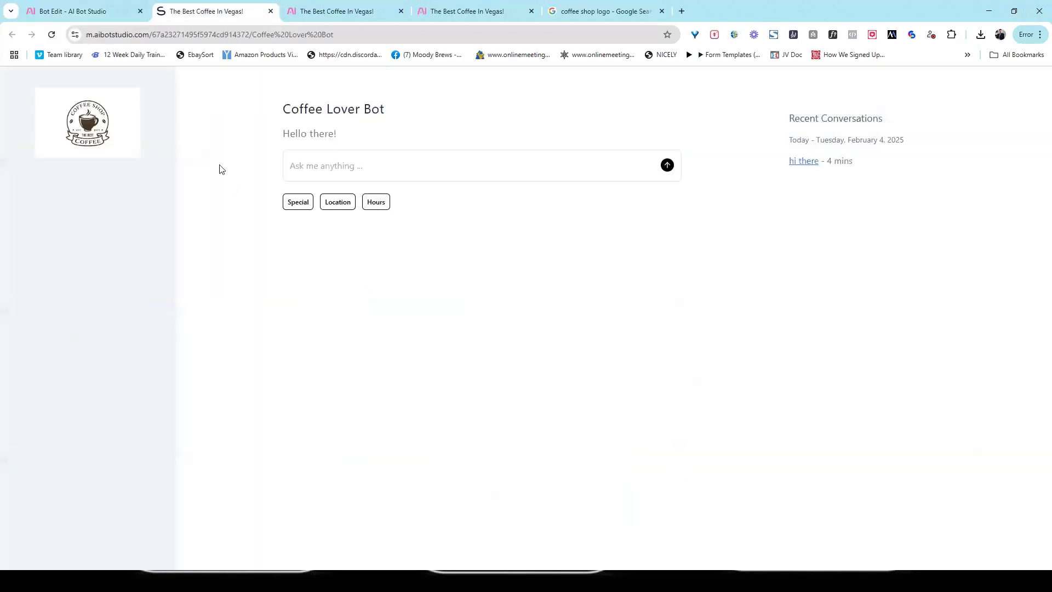
pyautogui.click(429, 167)
pyautogui.write('hi th')
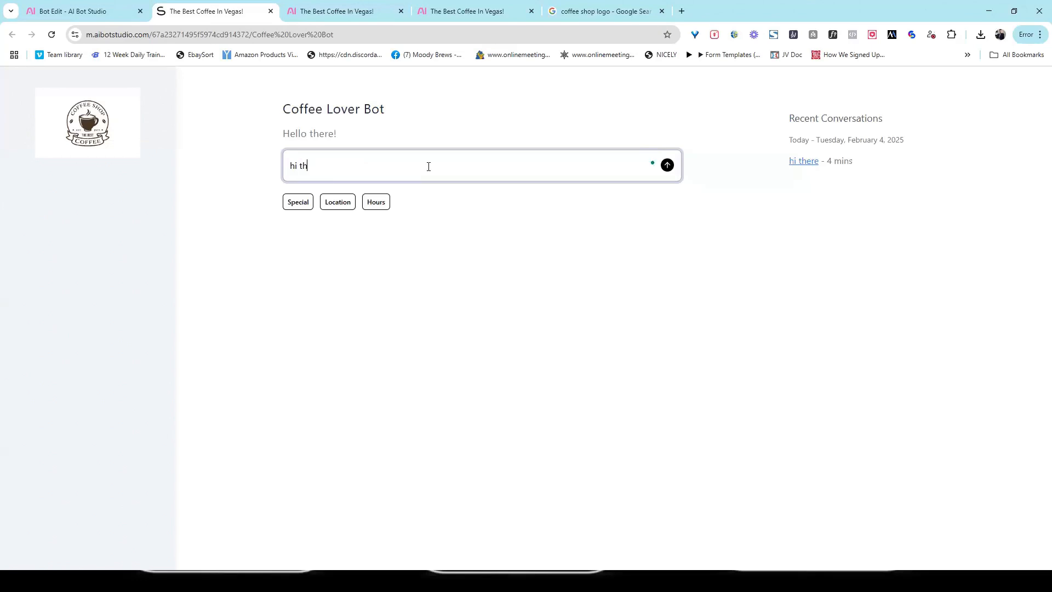
pyautogui.write('ere')
pyautogui.press('Return')
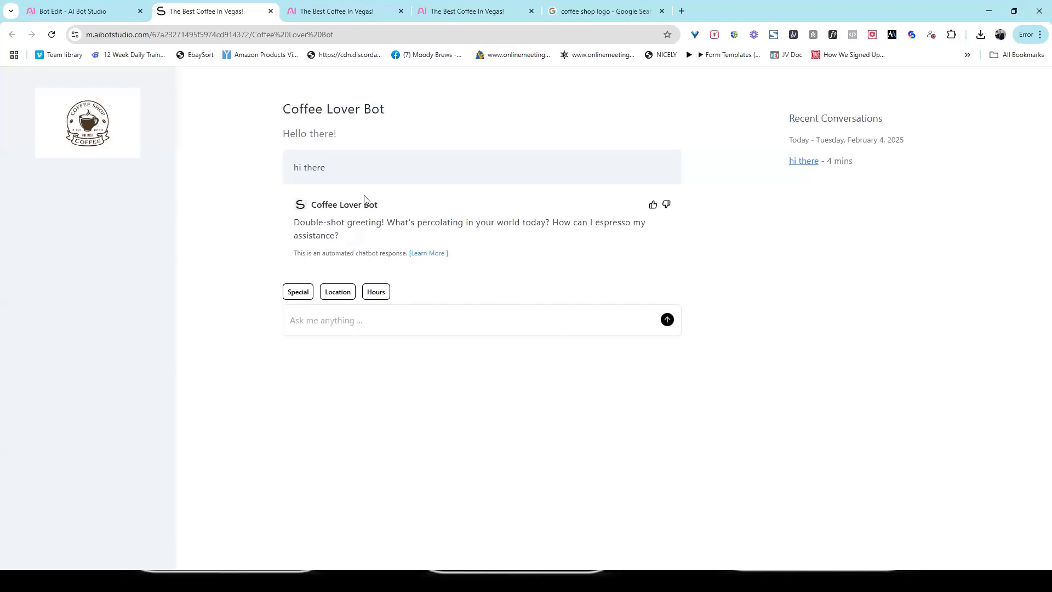
# - Copy the public page's web address from the address bar
pyautogui.click(352, 35)
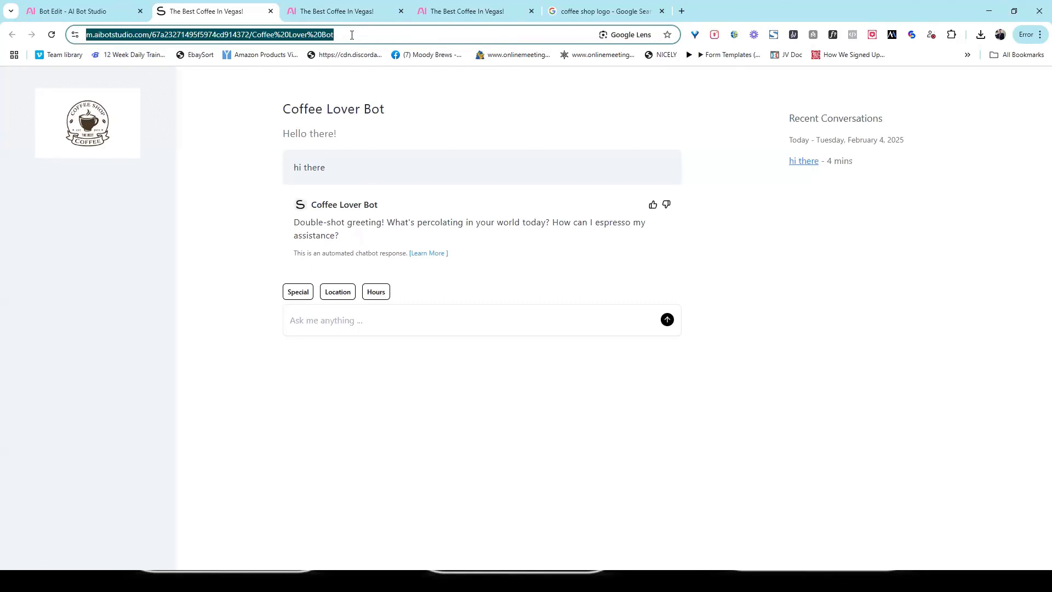
pyautogui.rightClick(217, 42)
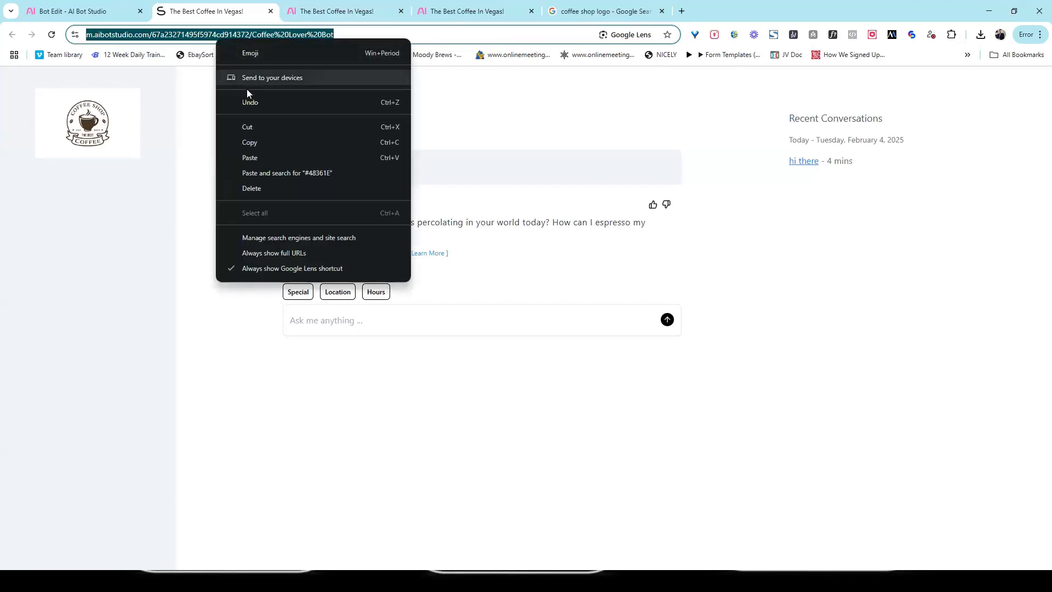
pyautogui.click(247, 143)
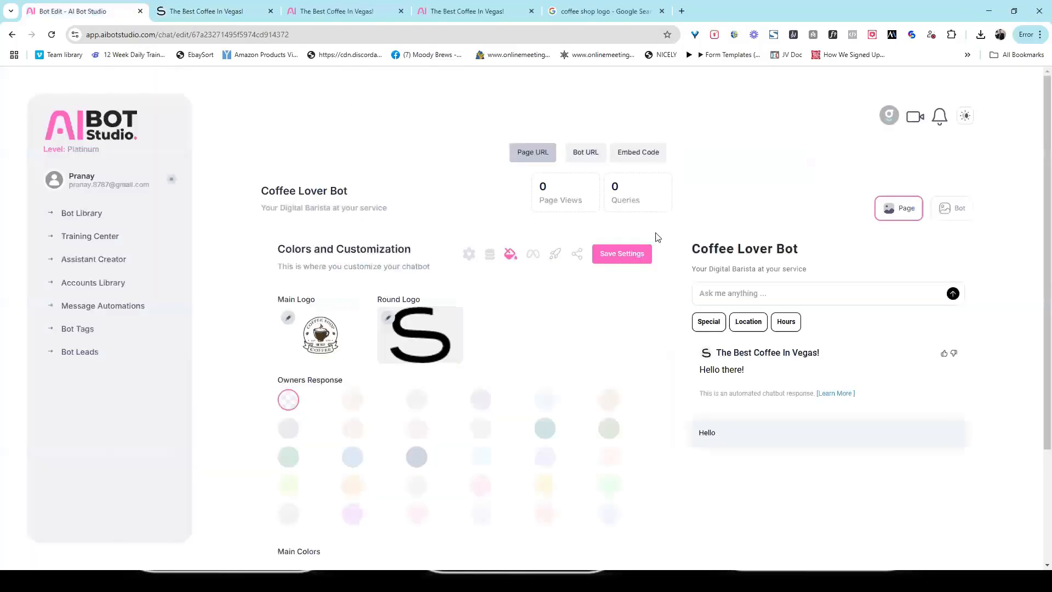
# - Enable the Welcome Gate in Advanced Options, previewing it as a chat widget
pyautogui.click(548, 259)
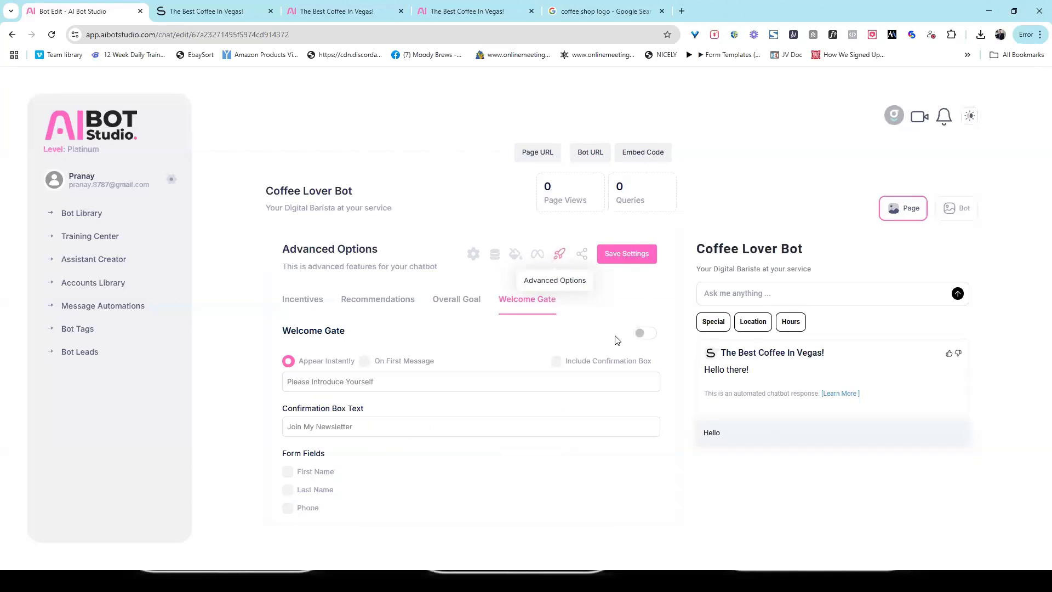
pyautogui.click(642, 334)
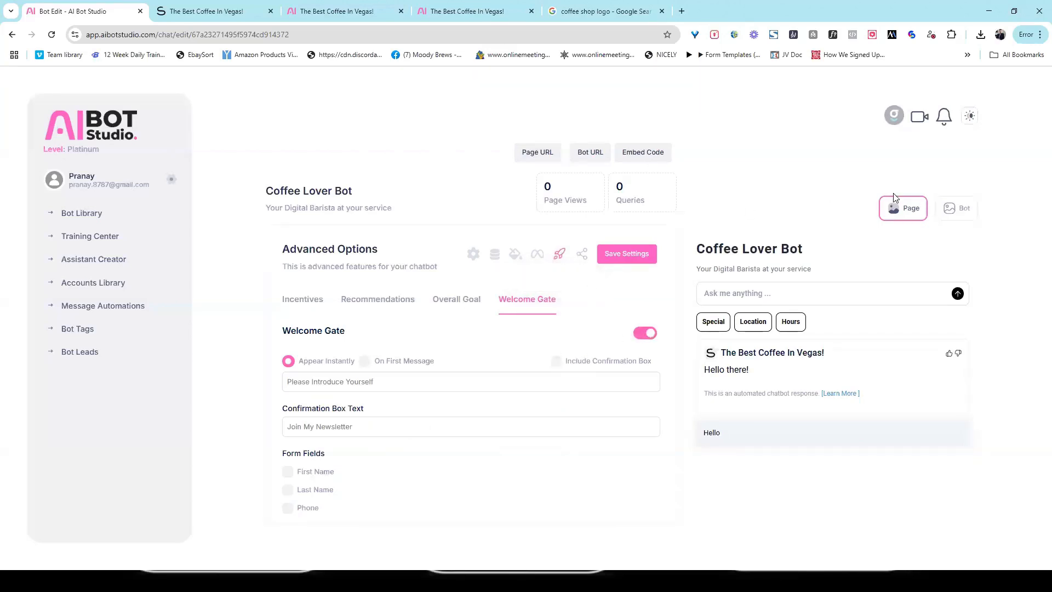
pyautogui.click(957, 211)
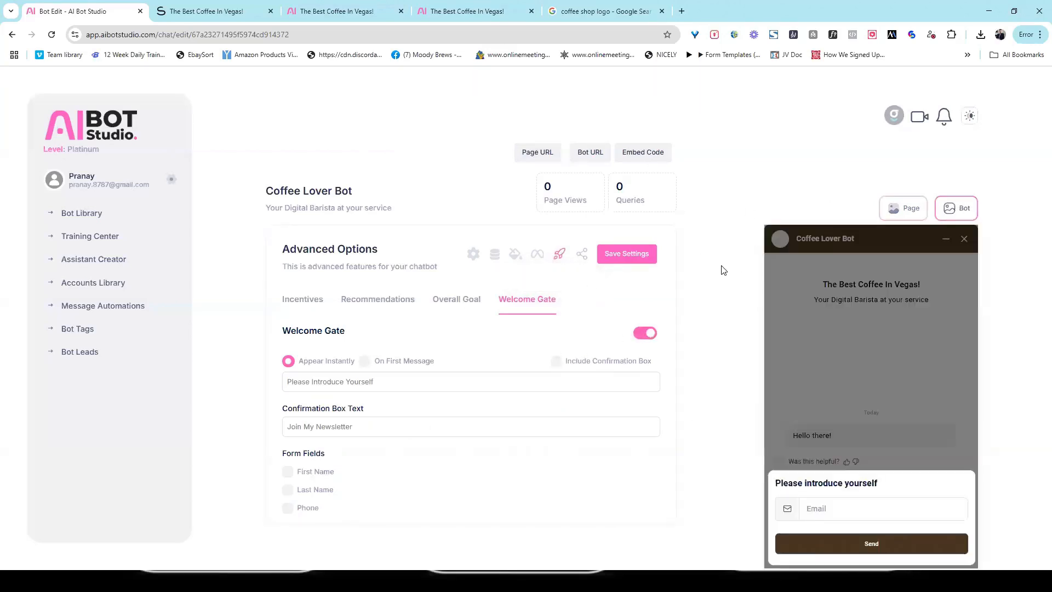
pyautogui.click(643, 334)
pyautogui.click(642, 334)
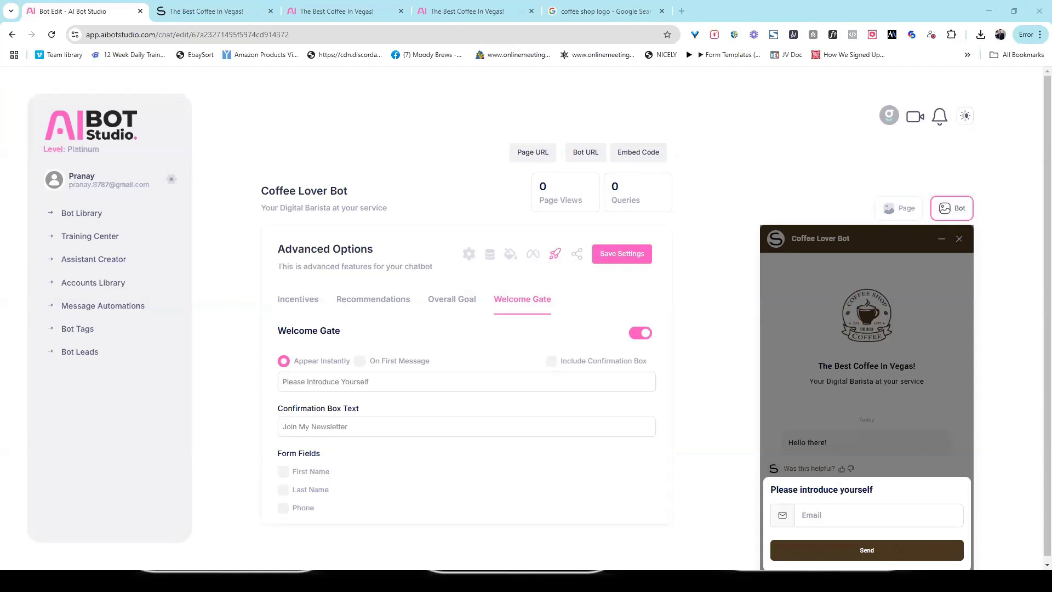
# - Add the newsletter confirmation box and require First Name as the only extra form field
pyautogui.click(551, 362)
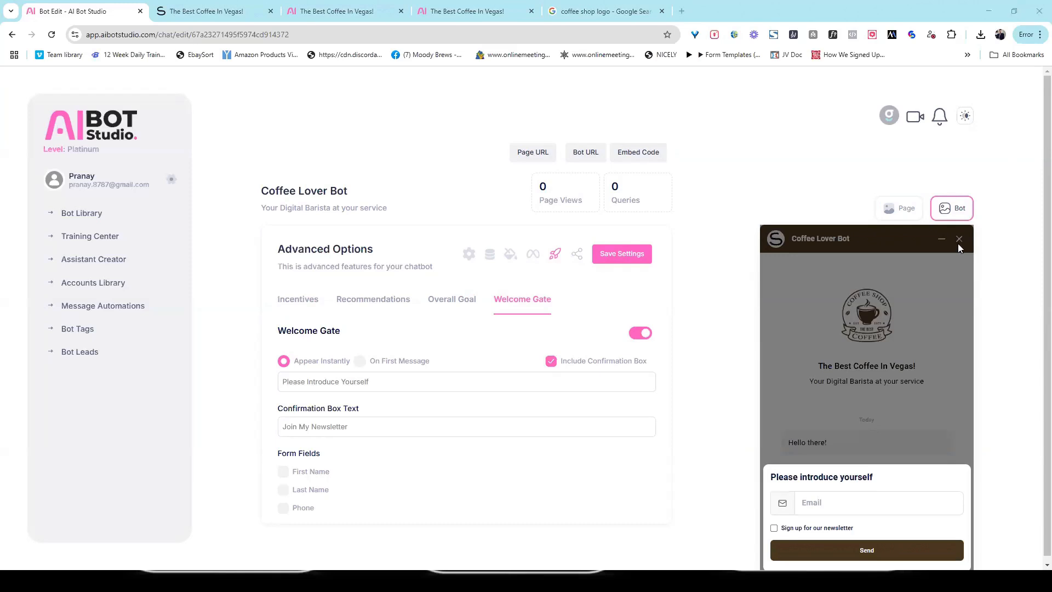
pyautogui.click(774, 528)
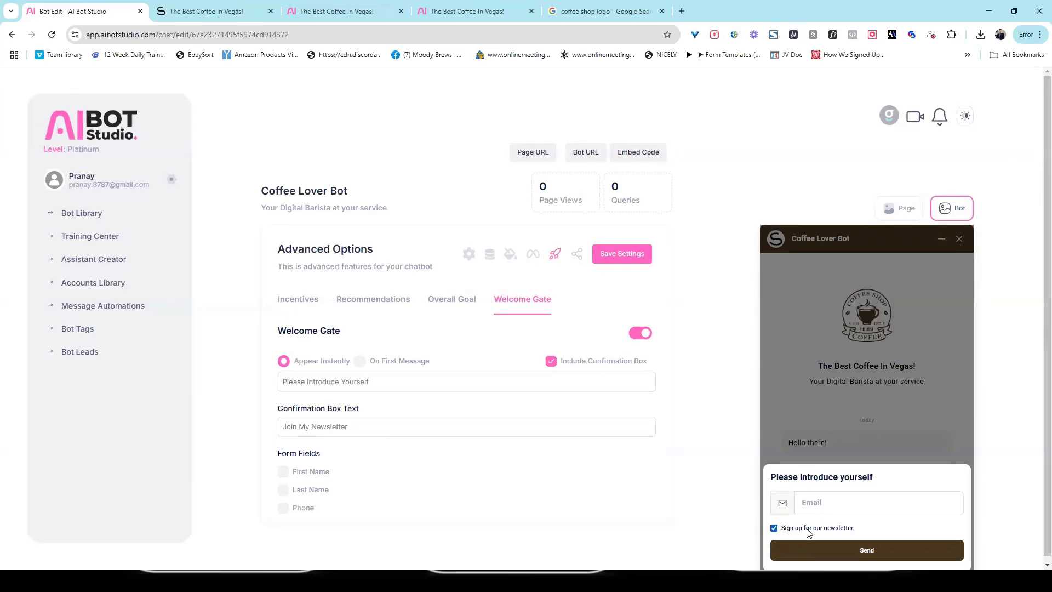
pyautogui.click(775, 529)
pyautogui.click(283, 471)
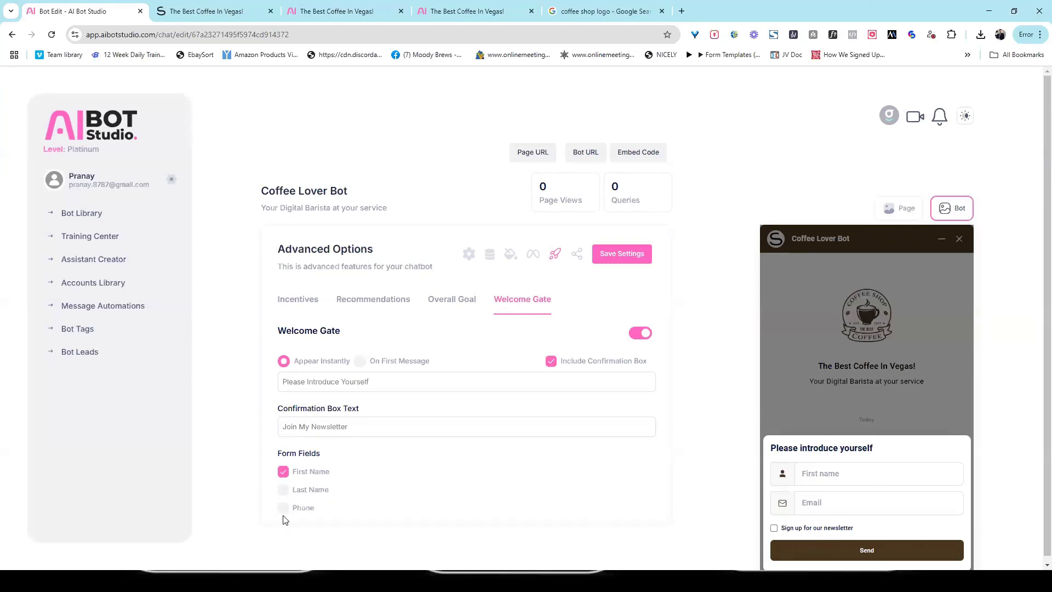
pyautogui.click(283, 490)
pyautogui.click(283, 508)
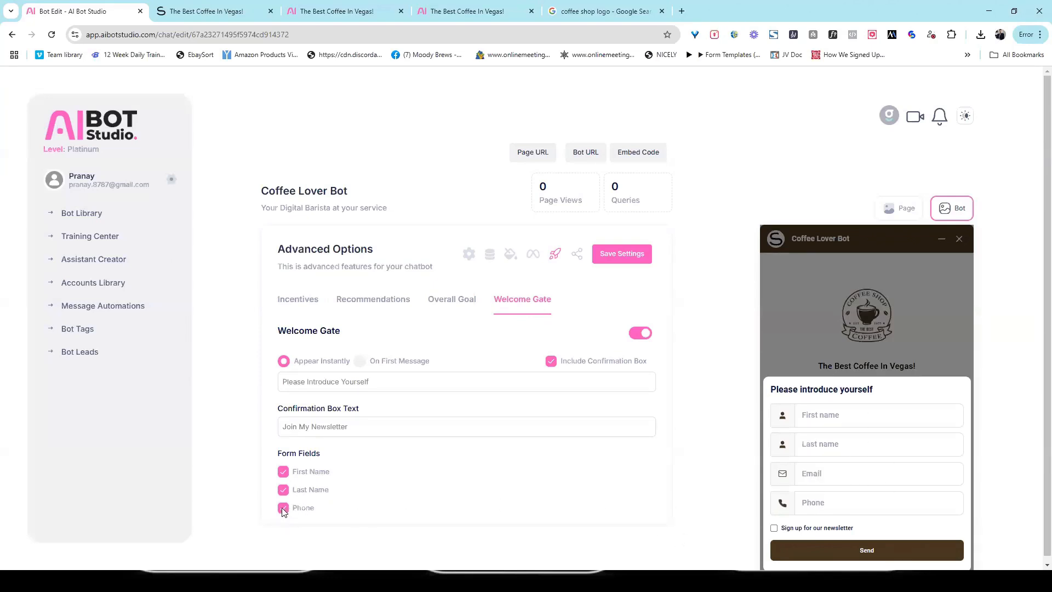
pyautogui.click(283, 509)
pyautogui.click(283, 490)
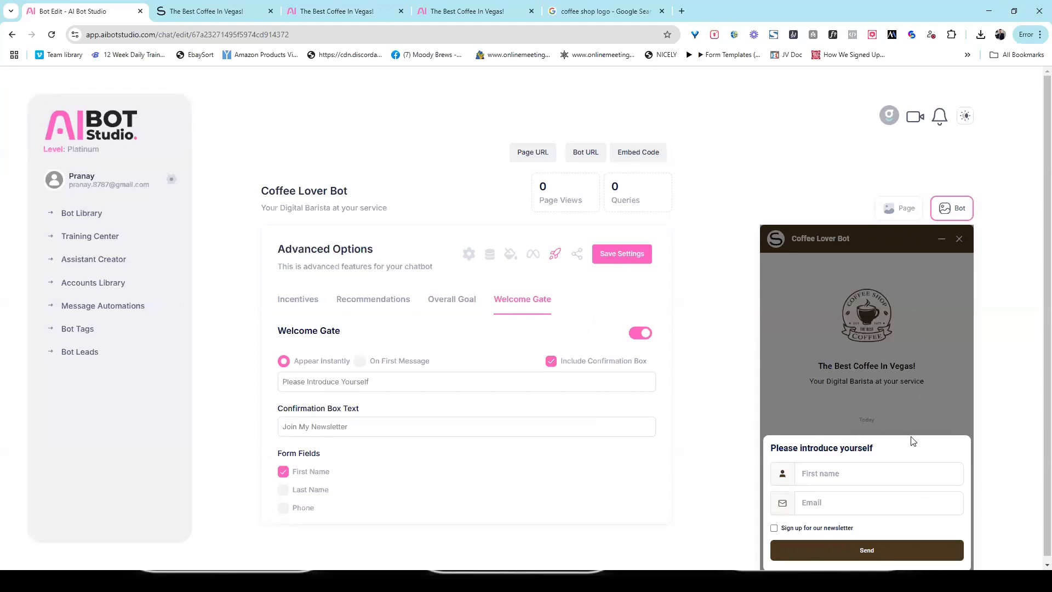
# - From Messaging Channels, start Connect Whatsapp and nudge the Facebook login popup lower
pyautogui.click(534, 255)
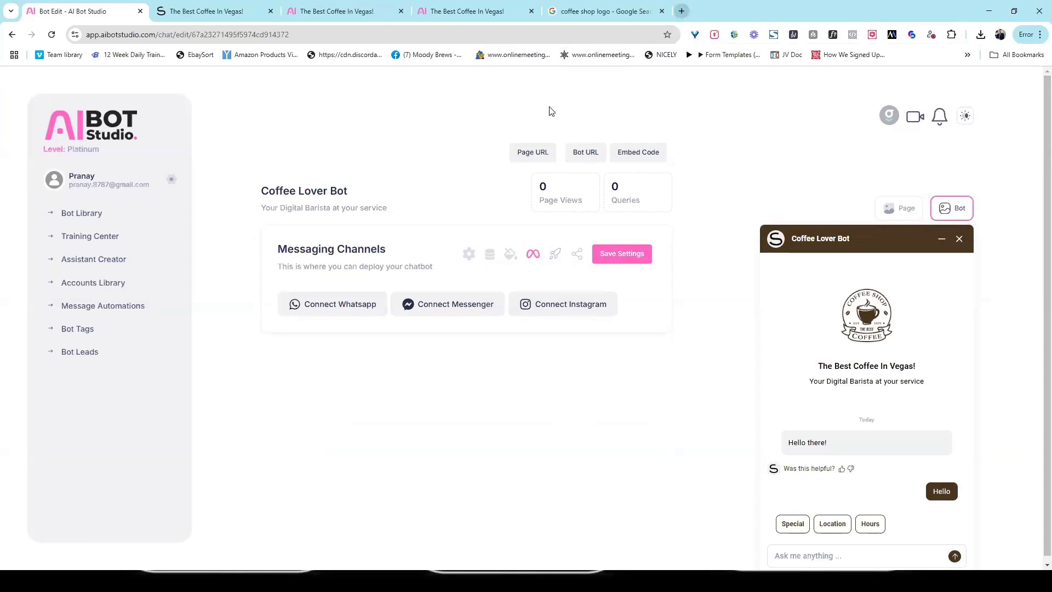
pyautogui.click(334, 304)
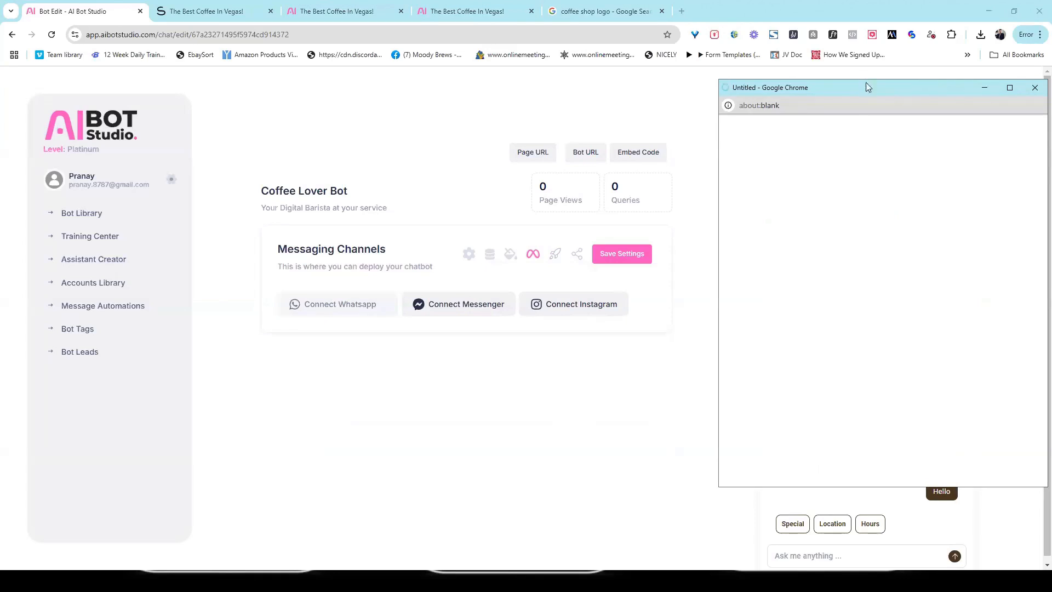
pyautogui.moveTo(866, 91); pyautogui.dragTo(866, 97)
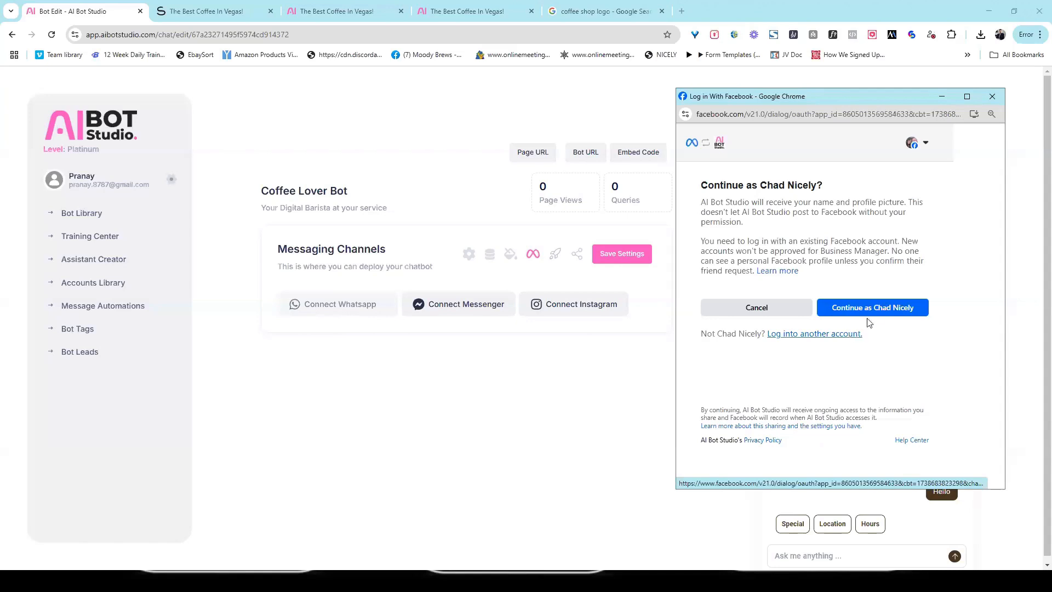
# - Continue with the logged-in account, choose the Nicely Media LLC business profile, and approve WhatsApp access
pyautogui.click(877, 306)
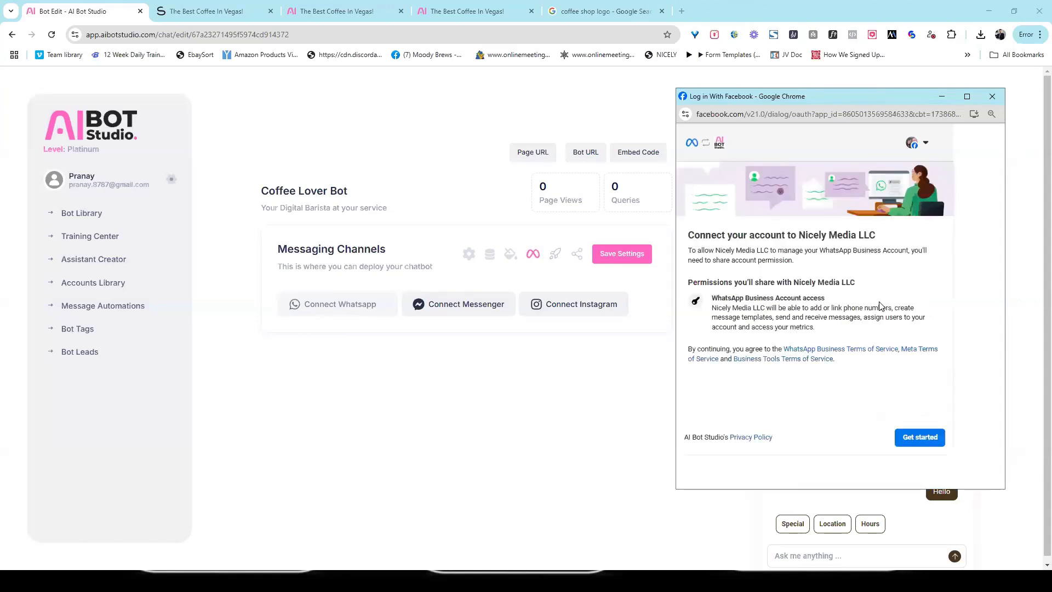
pyautogui.click(926, 437)
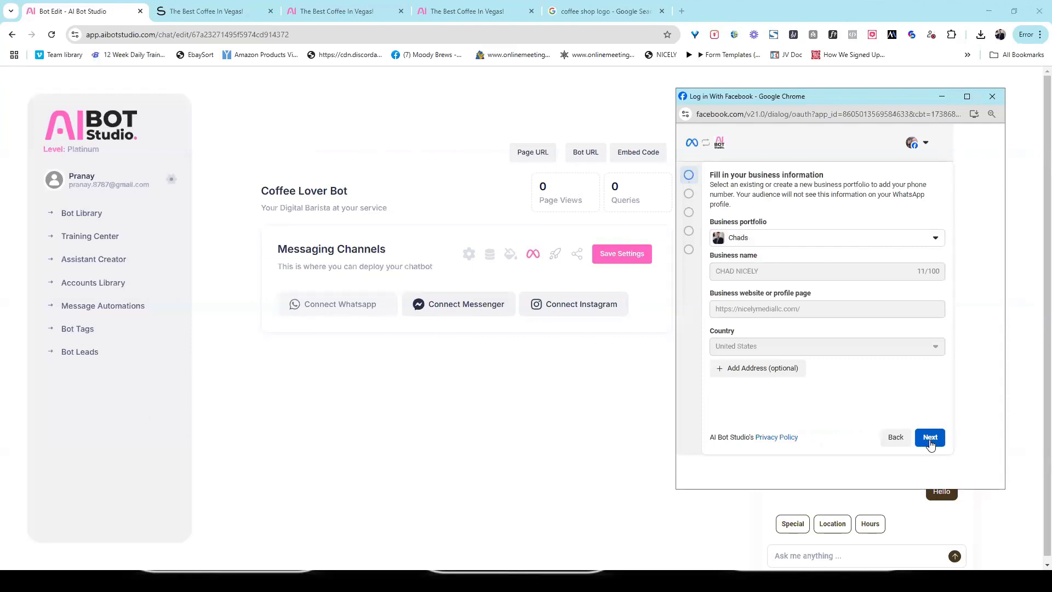
pyautogui.click(930, 441)
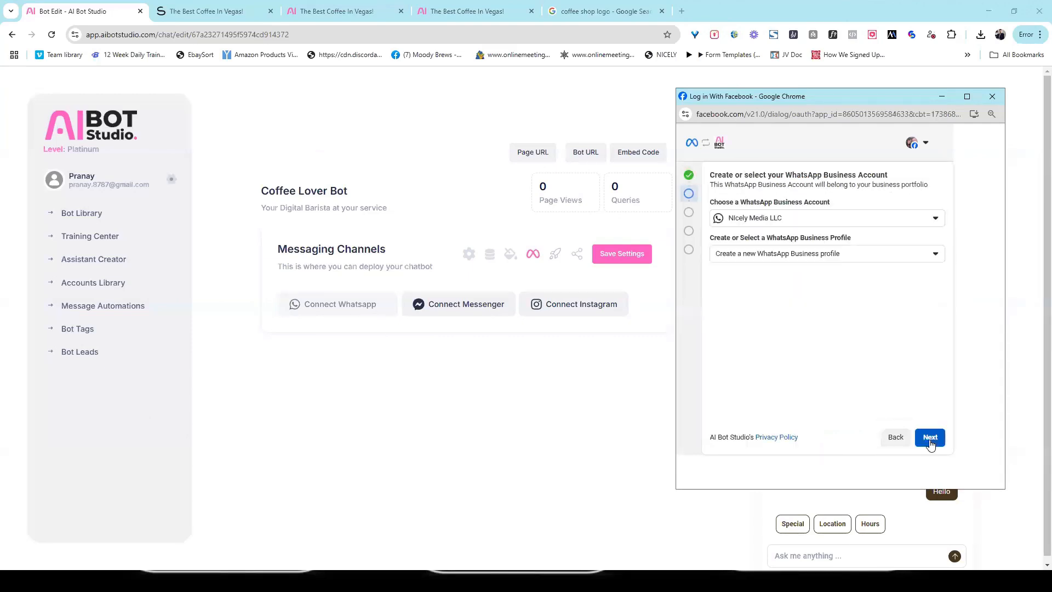
pyautogui.click(881, 260)
pyautogui.click(822, 297)
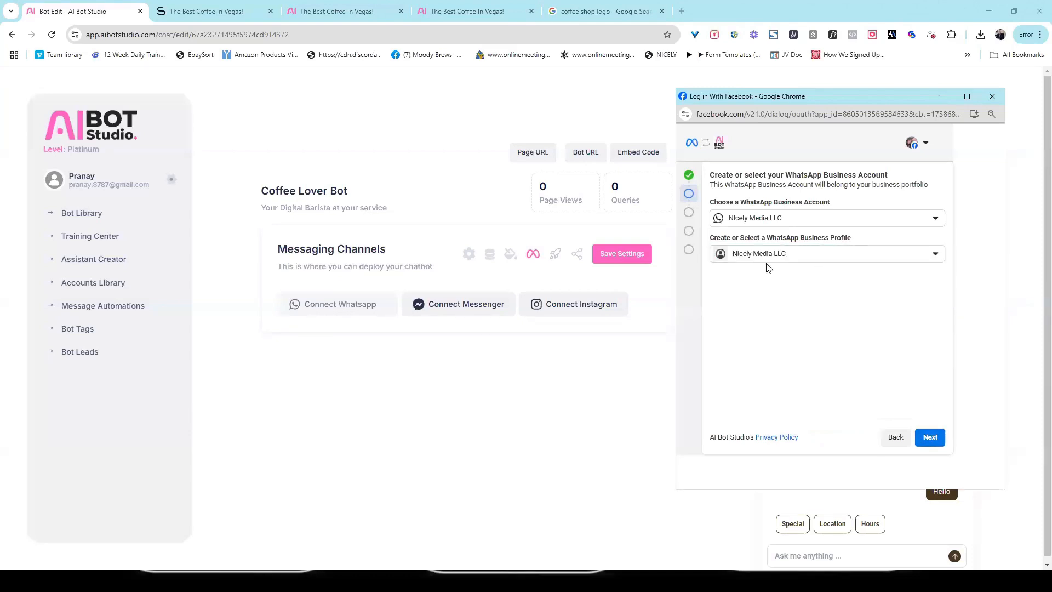
pyautogui.click(930, 436)
pyautogui.click(916, 471)
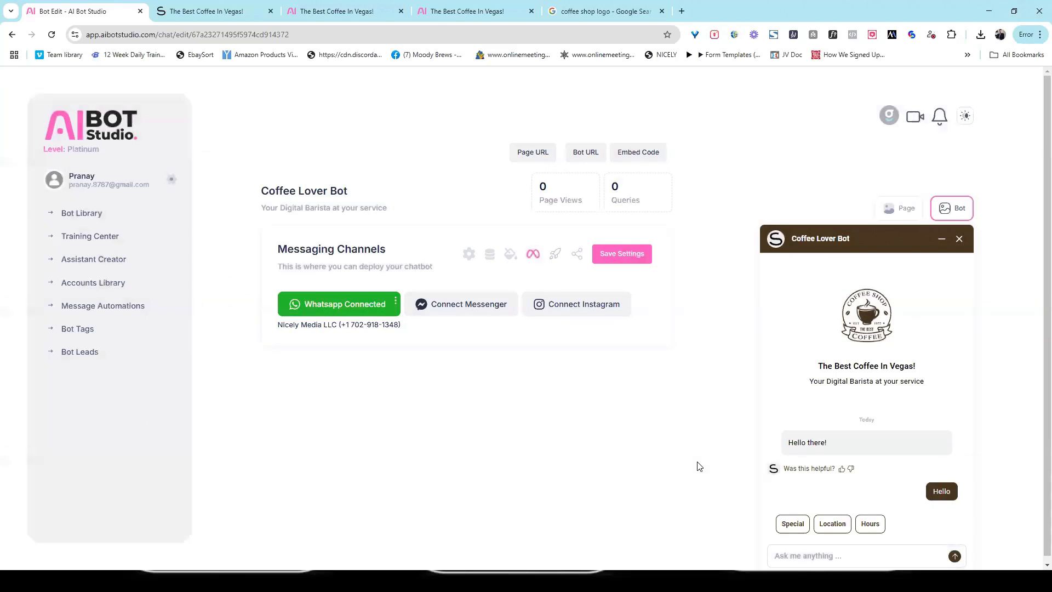
# - Start the Messenger connection and reconnect the Facebook account to the app
pyautogui.click(473, 306)
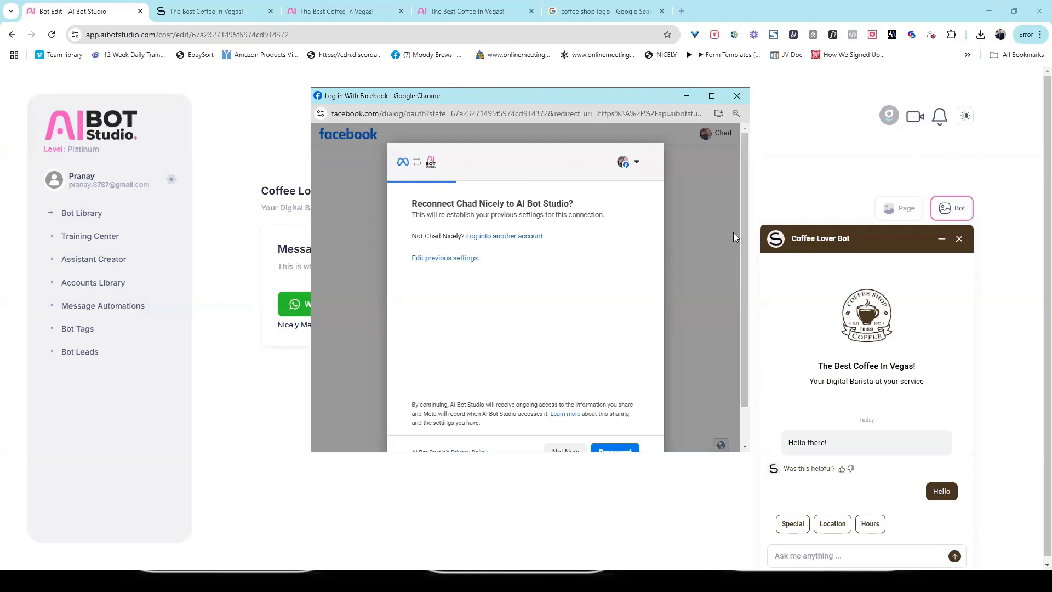
pyautogui.scroll(-2, 630, 371)
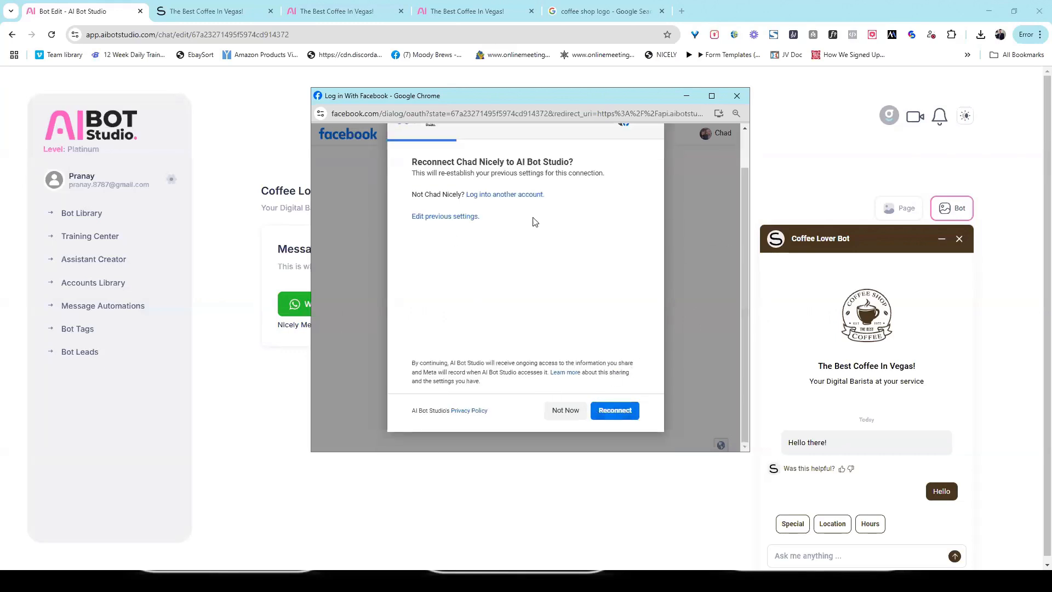
pyautogui.click(616, 411)
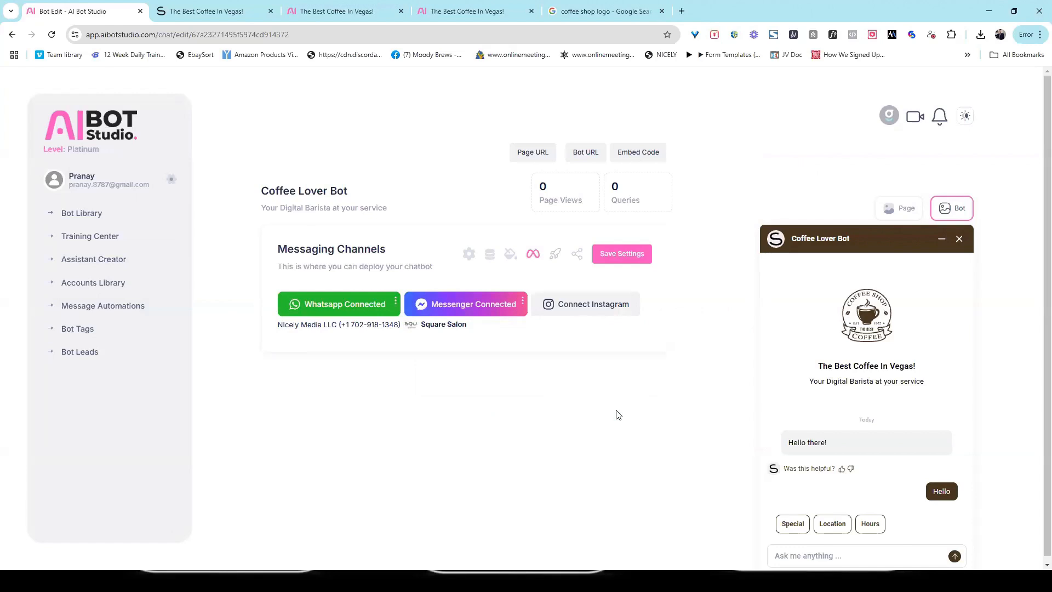
pyautogui.click(496, 302)
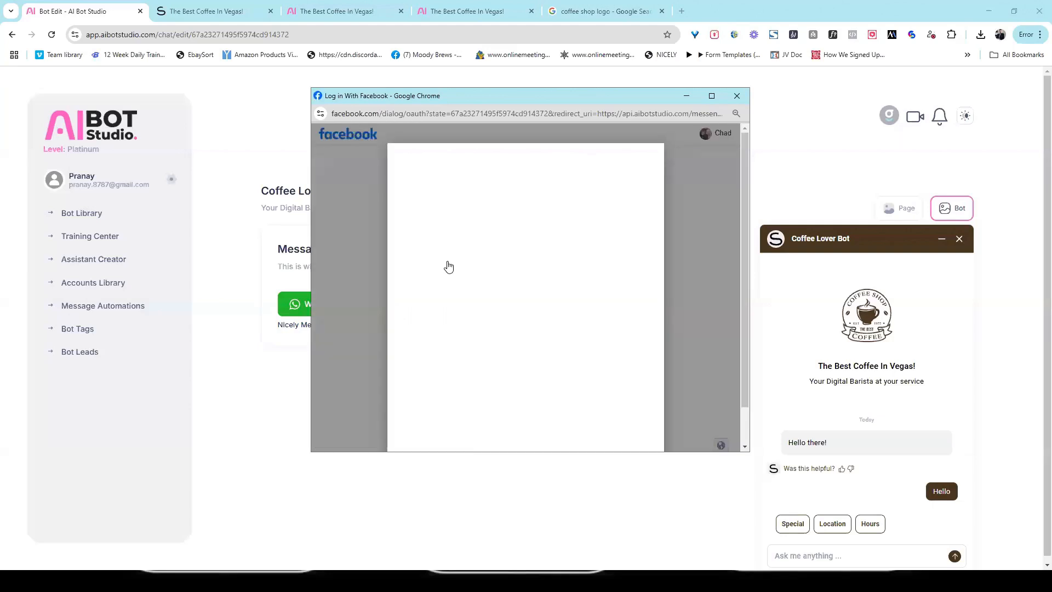
# - Keep Square Salon as the connected page, confirm the business and save the permissions
pyautogui.click(445, 258)
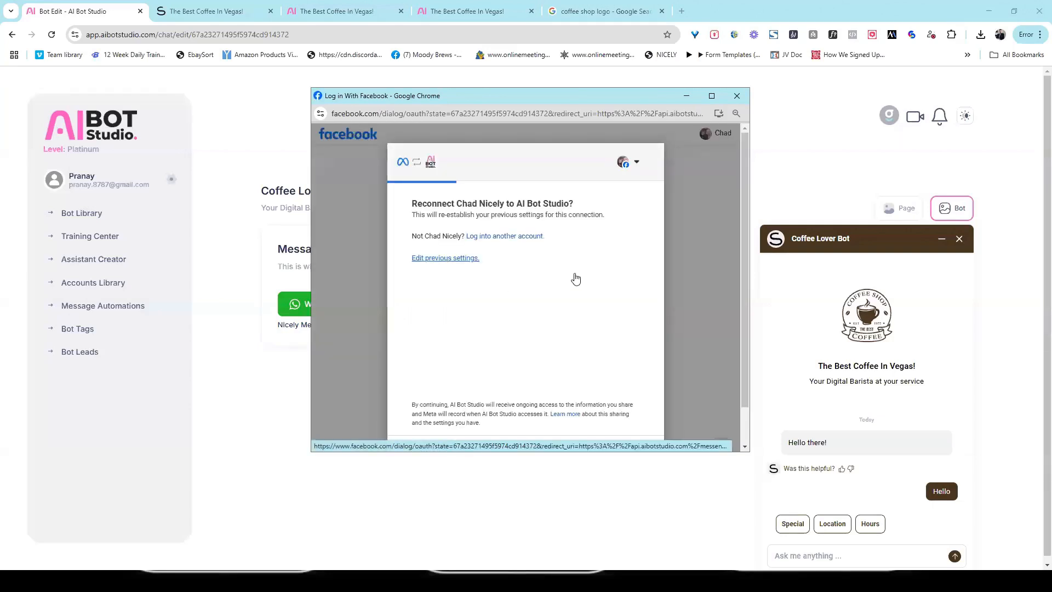
pyautogui.moveTo(659, 204); pyautogui.dragTo(639, 223)
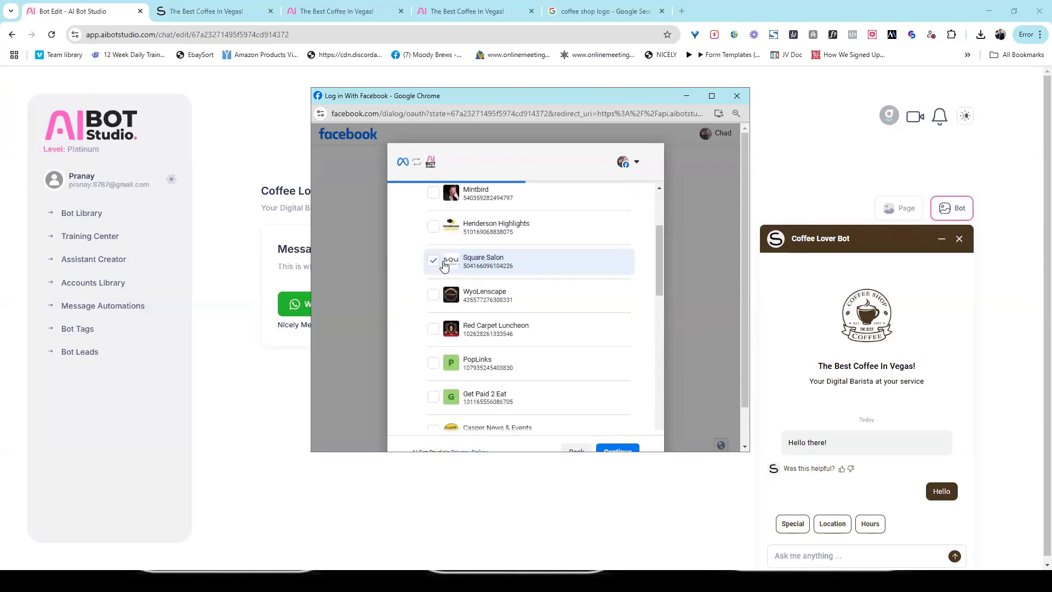
pyautogui.scroll(-2, 746, 278)
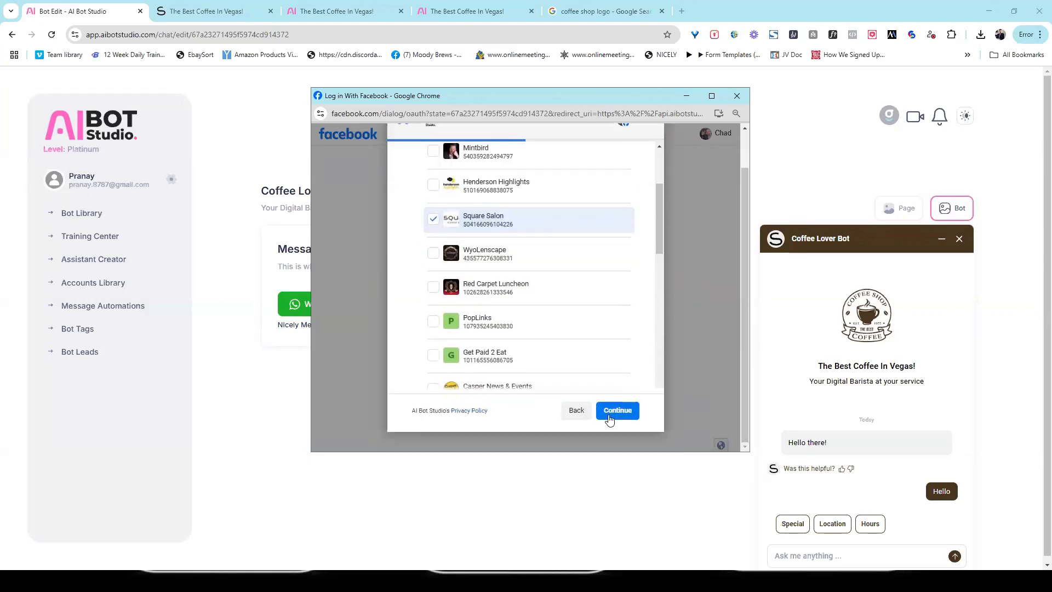
pyautogui.click(619, 415)
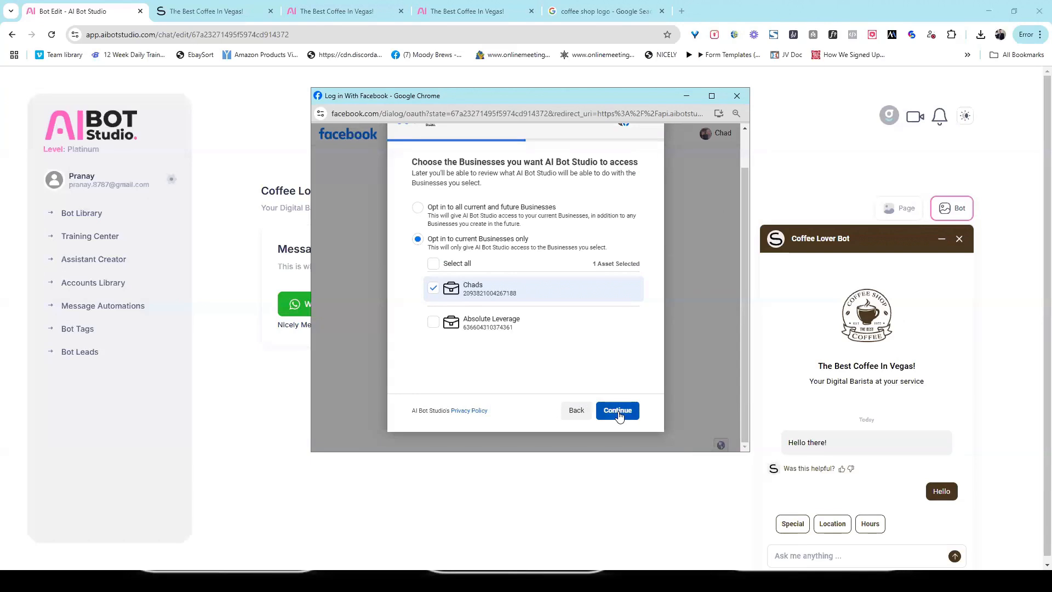
pyautogui.click(619, 415)
pyautogui.click(624, 413)
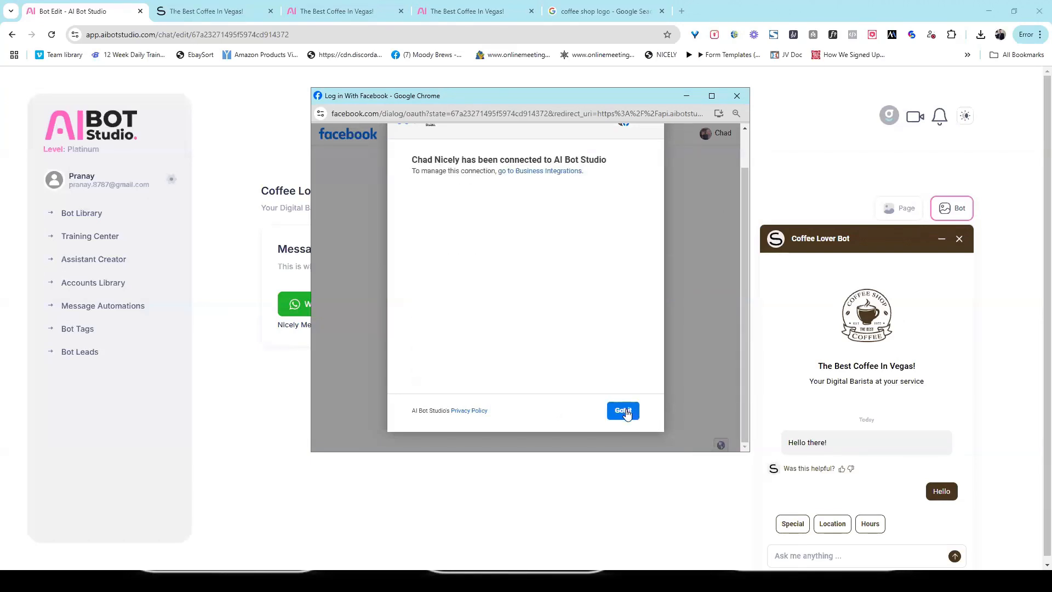
pyautogui.click(623, 411)
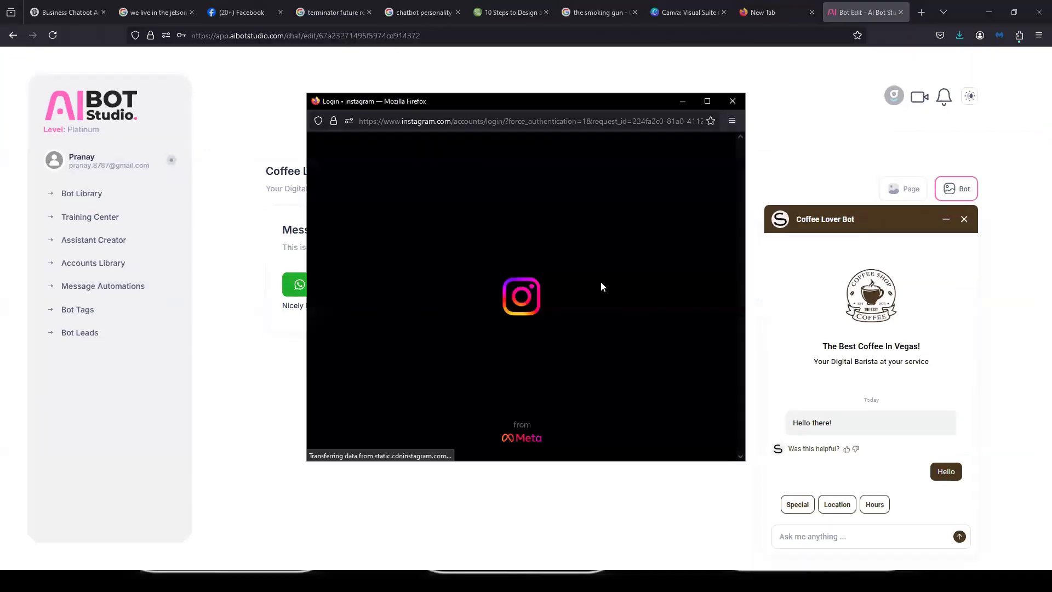
# - Log in to Instagram with the account credentials, allow access, and open Chatbot Training
pyautogui.click(512, 240)
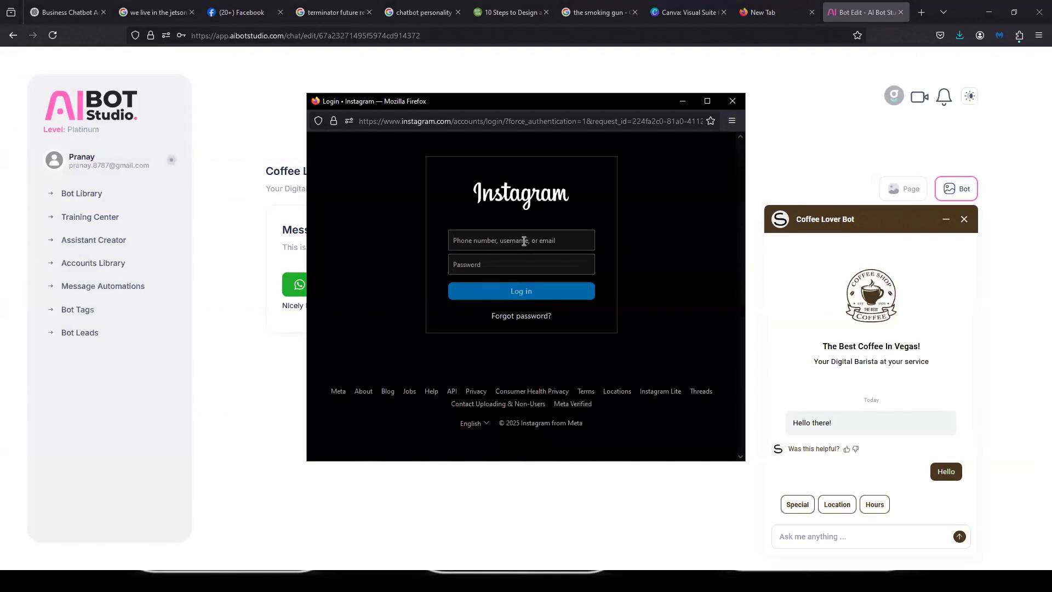
pyautogui.press('Tab')
pyautogui.write('******')
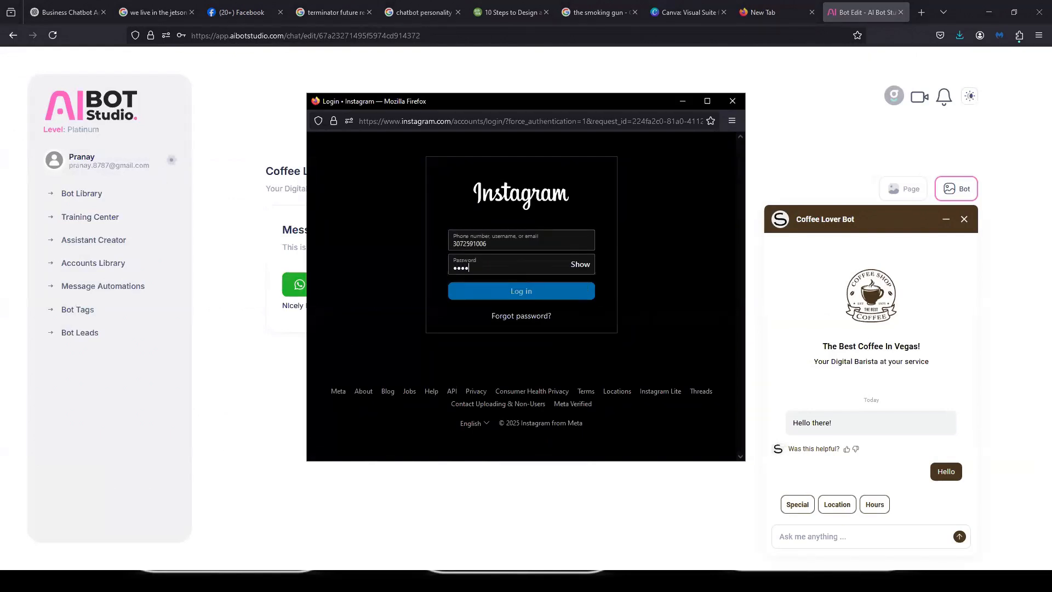
pyautogui.press('Return')
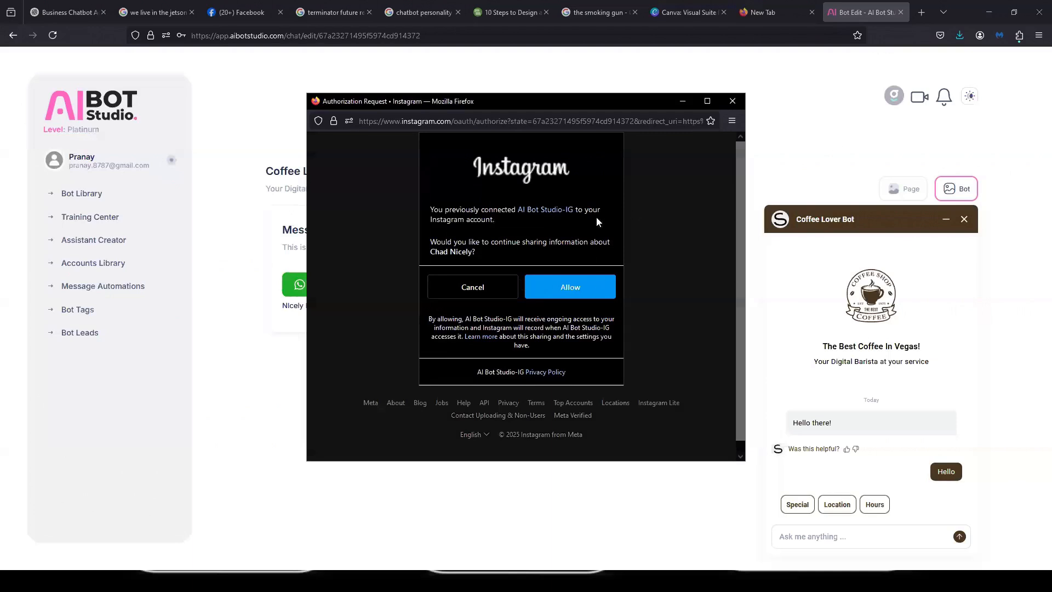
pyautogui.click(596, 295)
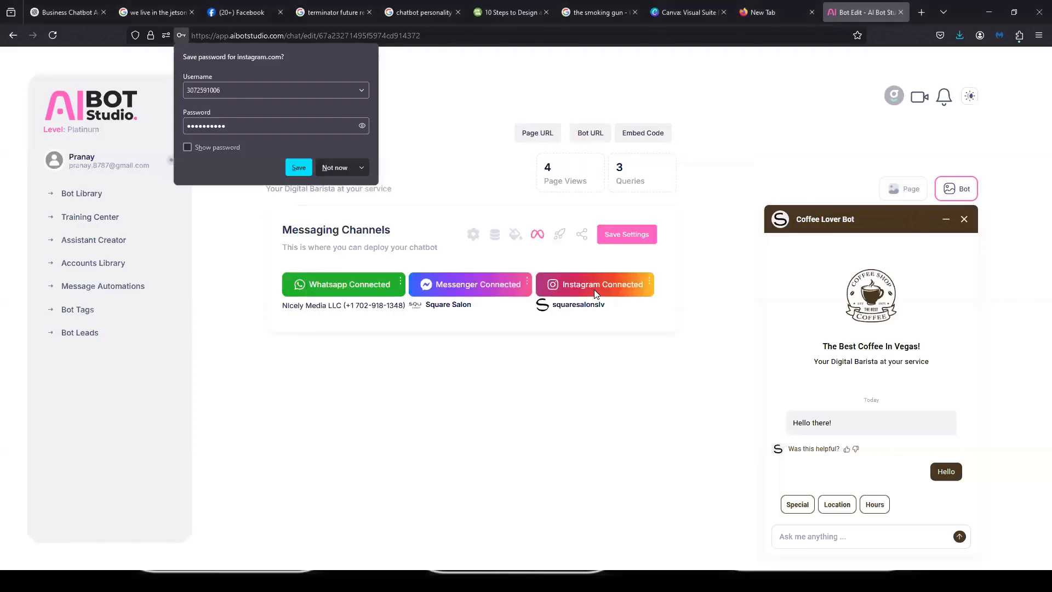
pyautogui.click(494, 234)
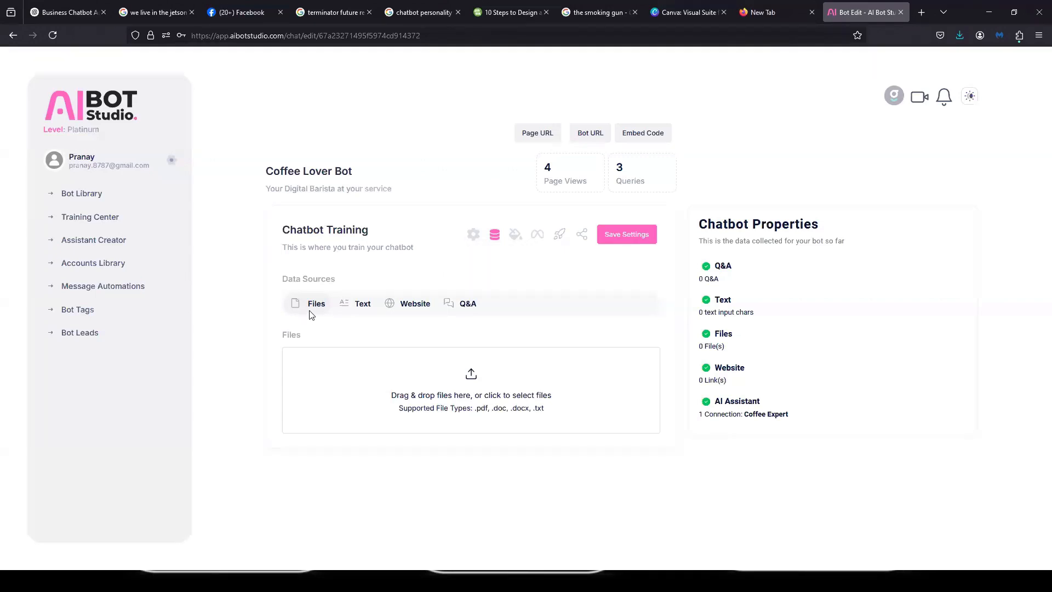
# - Switch between the Text and Files data sources and move a file browser window aside
pyautogui.click(363, 303)
pyautogui.click(318, 305)
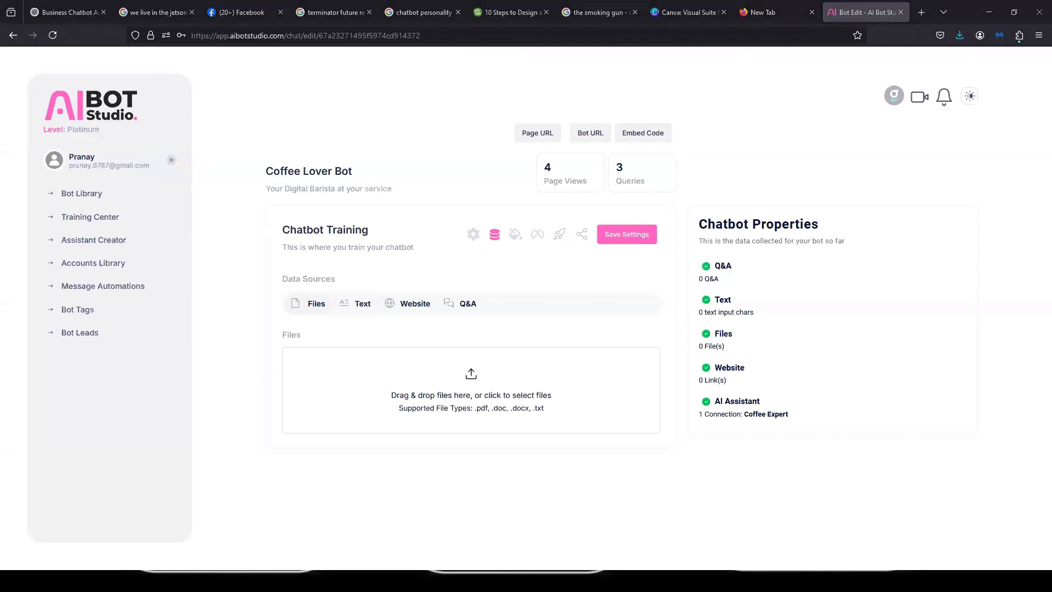
pyautogui.press('super+e')
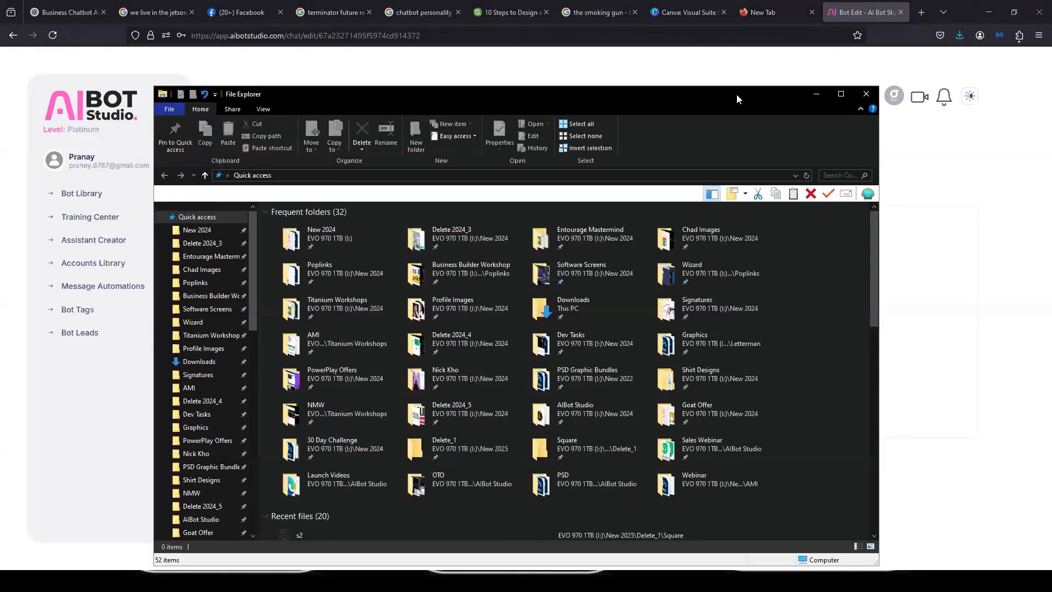
pyautogui.moveTo(737, 96); pyautogui.dragTo(1051, 96)
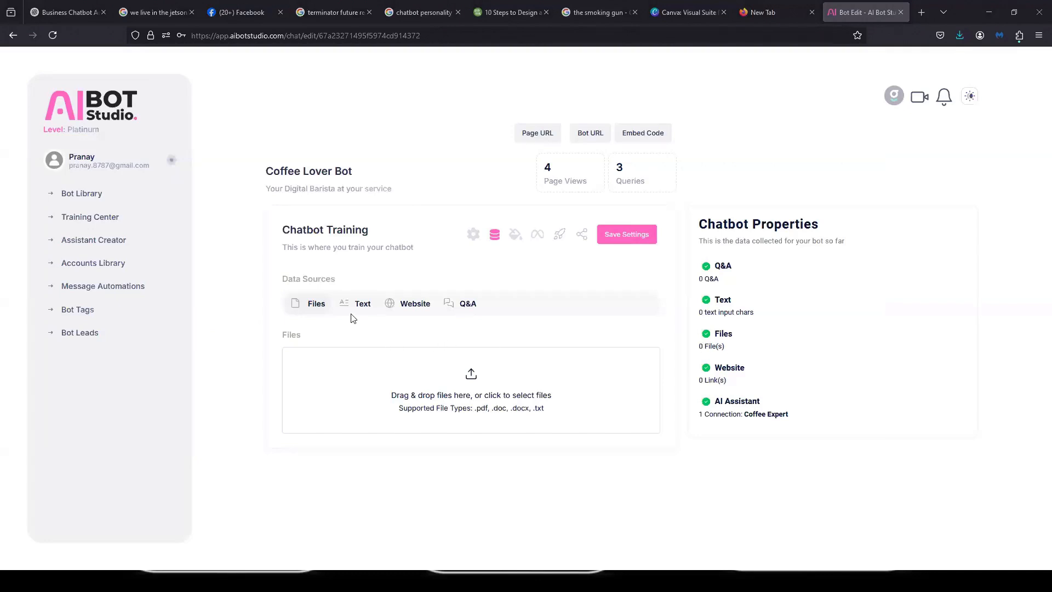
# - Enter 'store hours' as text training data in the Text data source
pyautogui.click(364, 305)
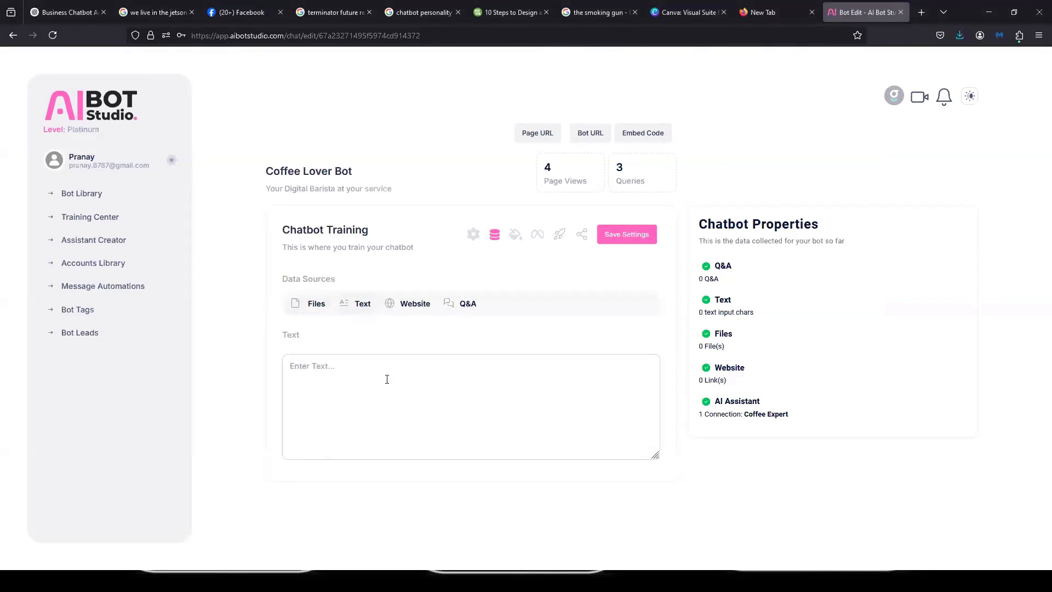
pyautogui.click(387, 379)
pyautogui.write('sot')
pyautogui.press('BackSpace')
pyautogui.press('BackSpace')
pyautogui.write('tore hout')
pyautogui.press('BackSpace')
pyautogui.write('rs')
# - Look through the Website, Q&A and Files data sources
pyautogui.click(417, 308)
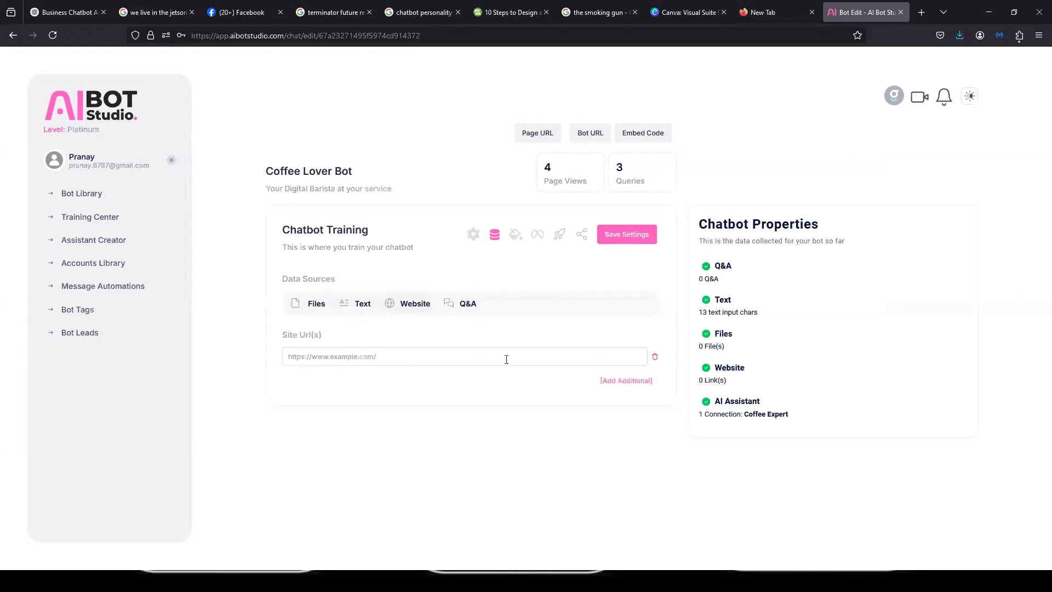
pyautogui.click(469, 305)
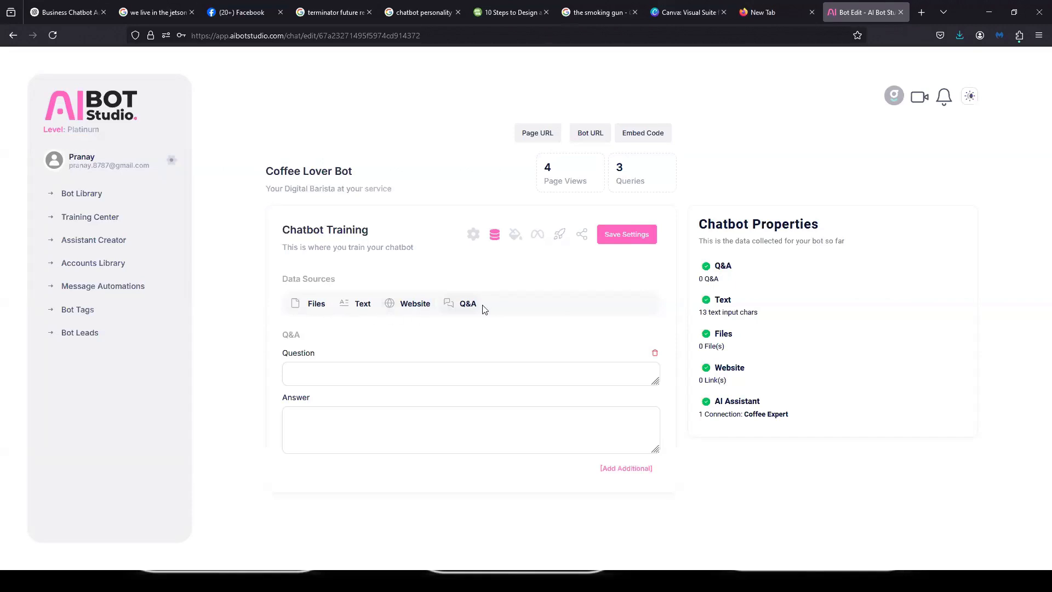
pyautogui.click(331, 314)
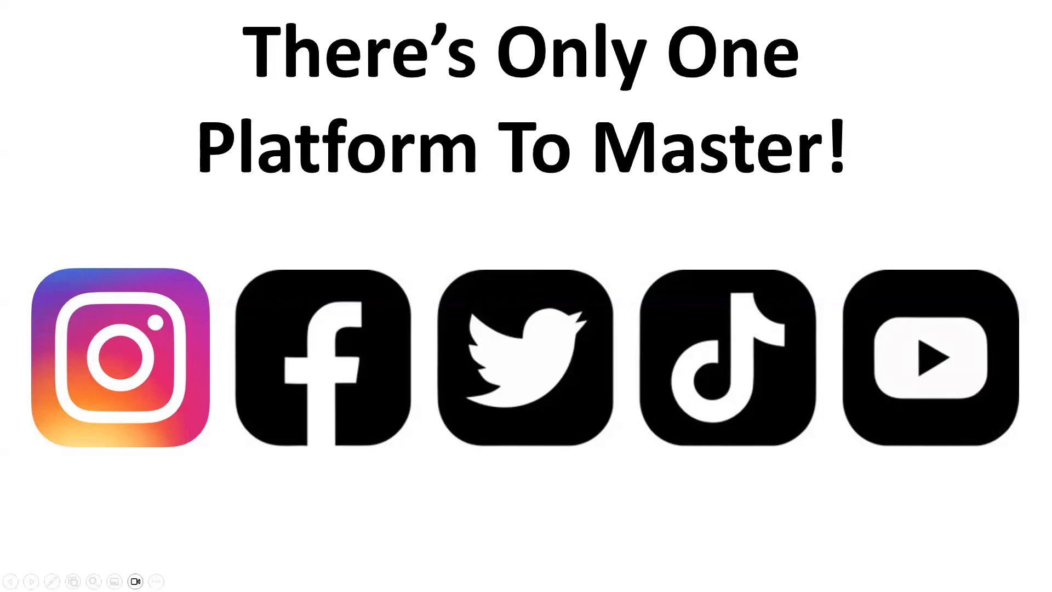
# - Advance the slideshow past the 7,530 Comments example to the '11,000 Comments!' Instagram slide
pyautogui.press('Right')
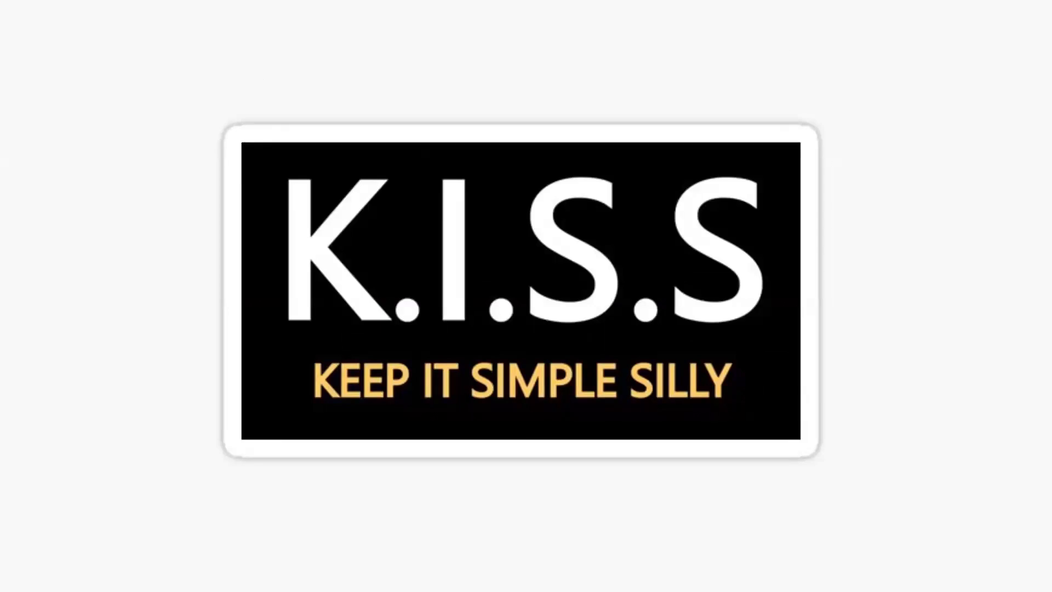
pyautogui.press('Right')
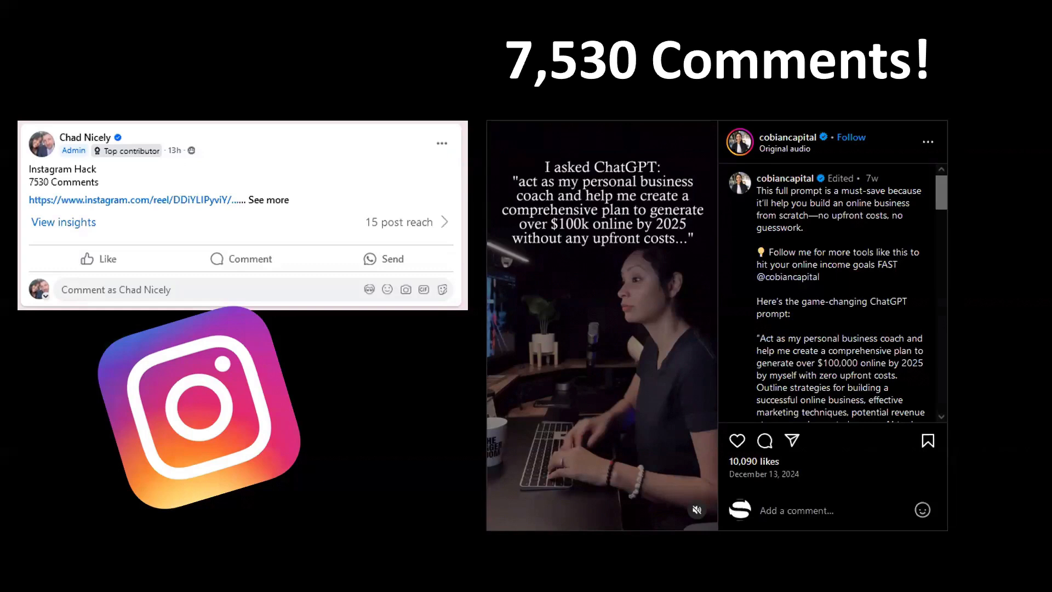
pyautogui.click(942, 87)
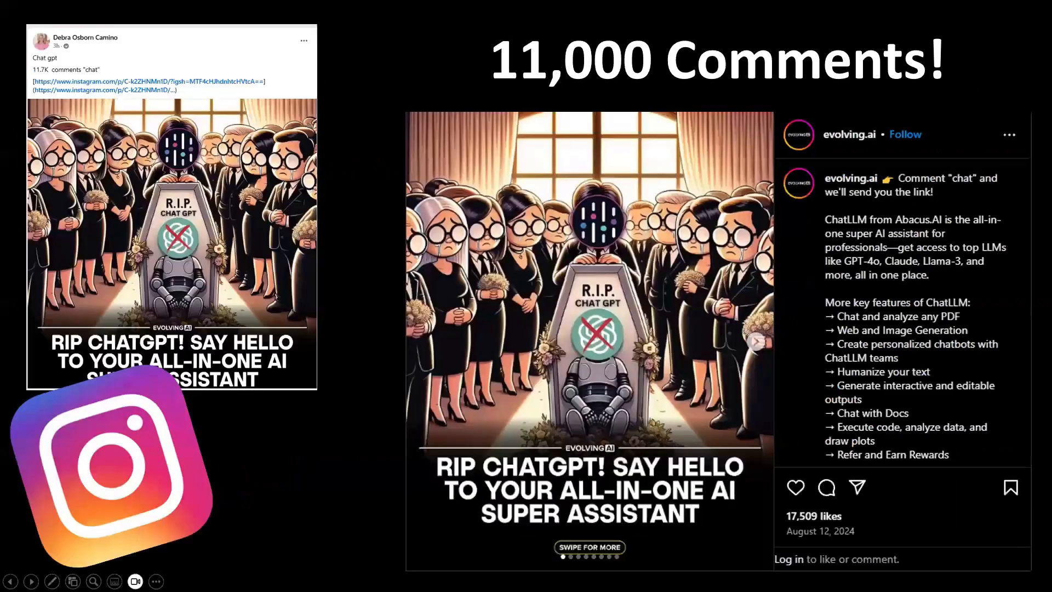
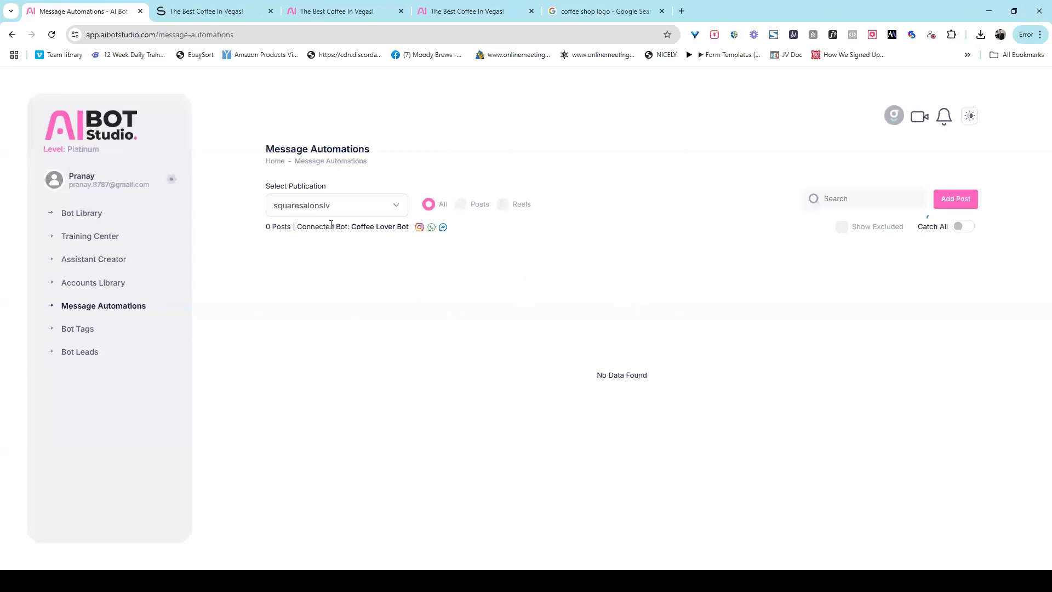
# - Highlight the connected Coffee Lover Bot name, then start adding the dog post as an automation
pyautogui.moveTo(302, 227); pyautogui.dragTo(371, 226)
pyautogui.click(409, 277)
pyautogui.click(958, 200)
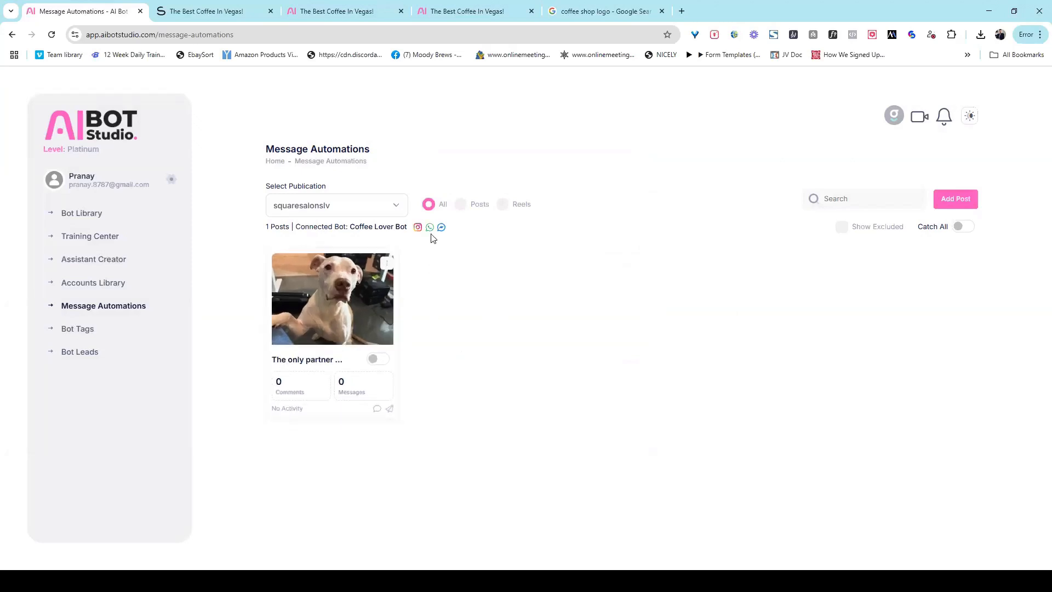
# - Remove the dog post from automations and switch on the Catch All toggle for every post
pyautogui.click(390, 258)
pyautogui.click(391, 355)
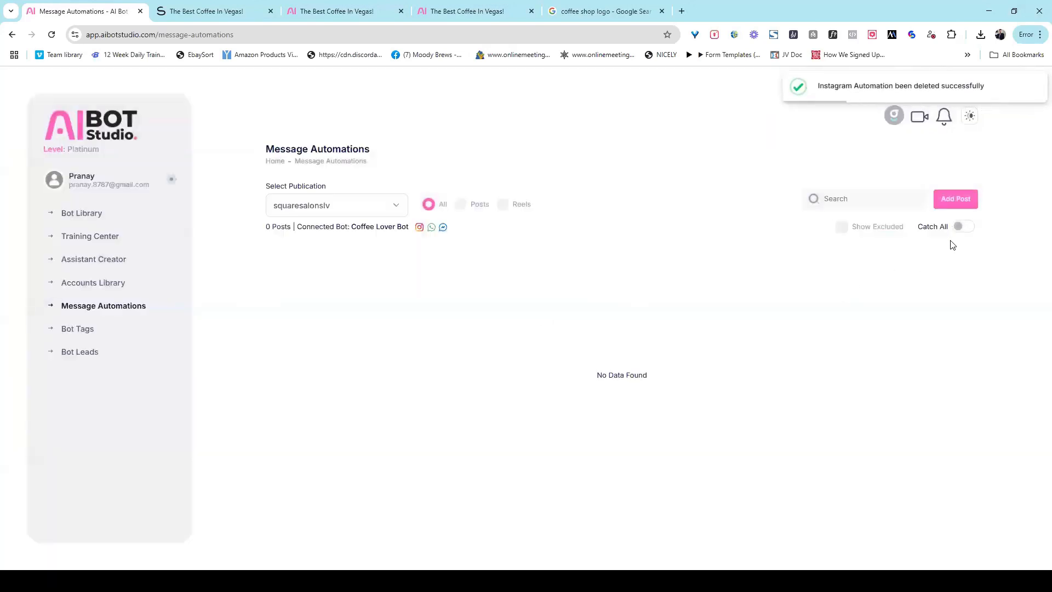
pyautogui.click(963, 226)
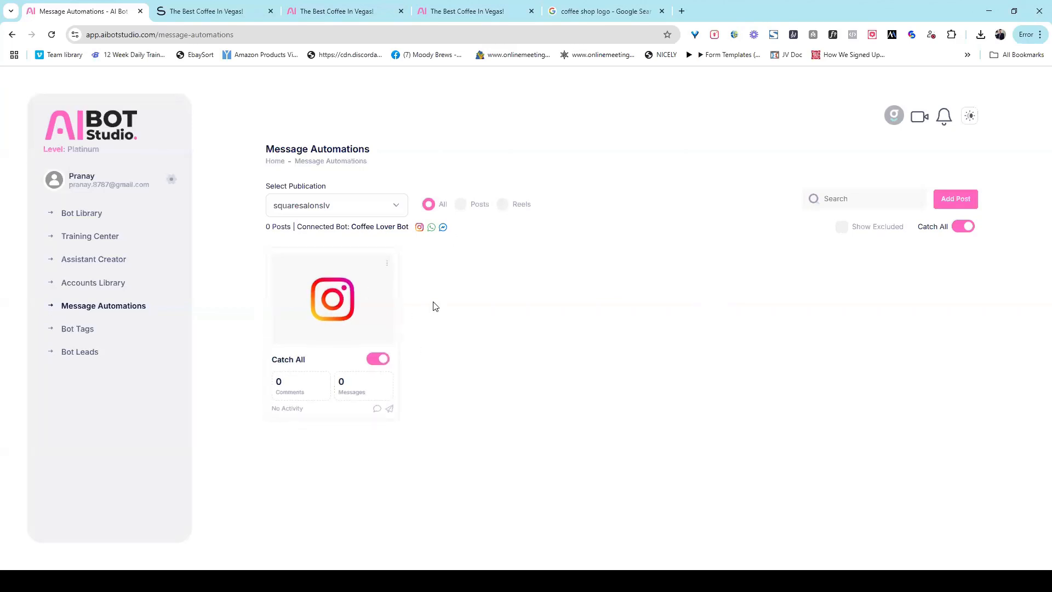
pyautogui.click(391, 258)
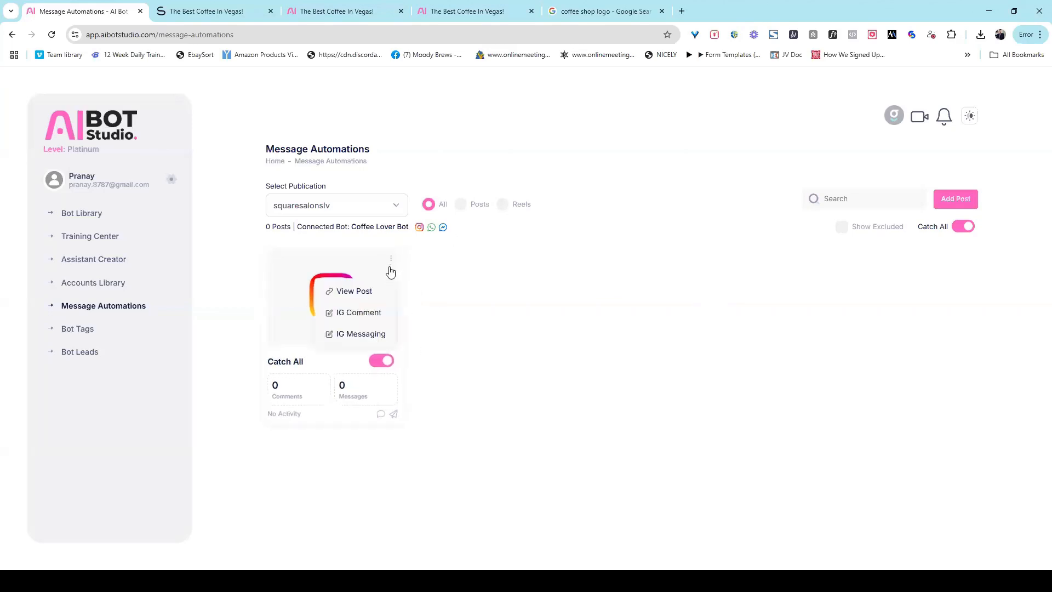
pyautogui.click(376, 312)
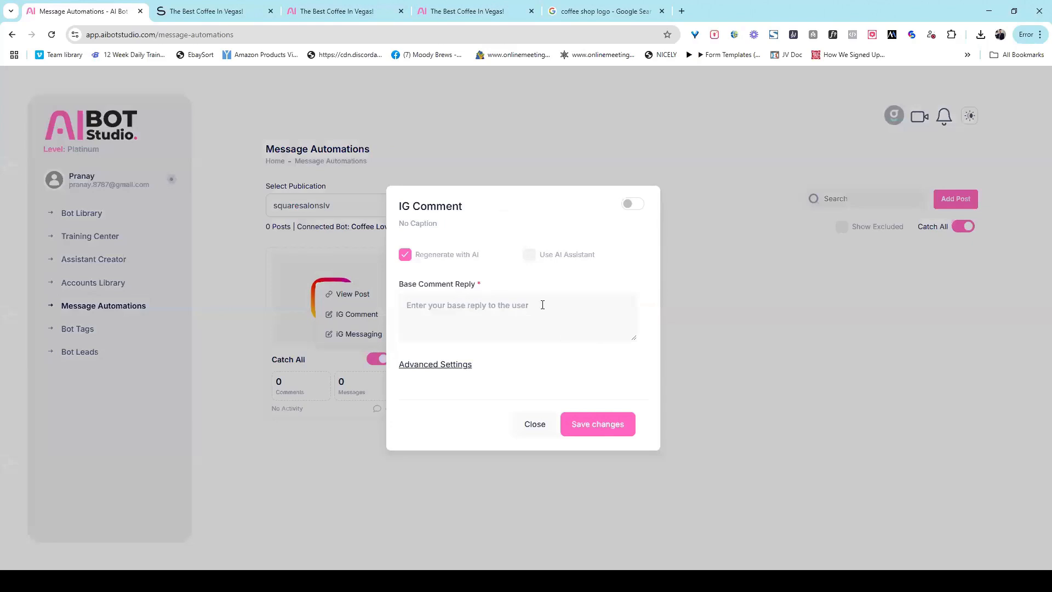
pyautogui.click(451, 305)
pyautogui.click(452, 368)
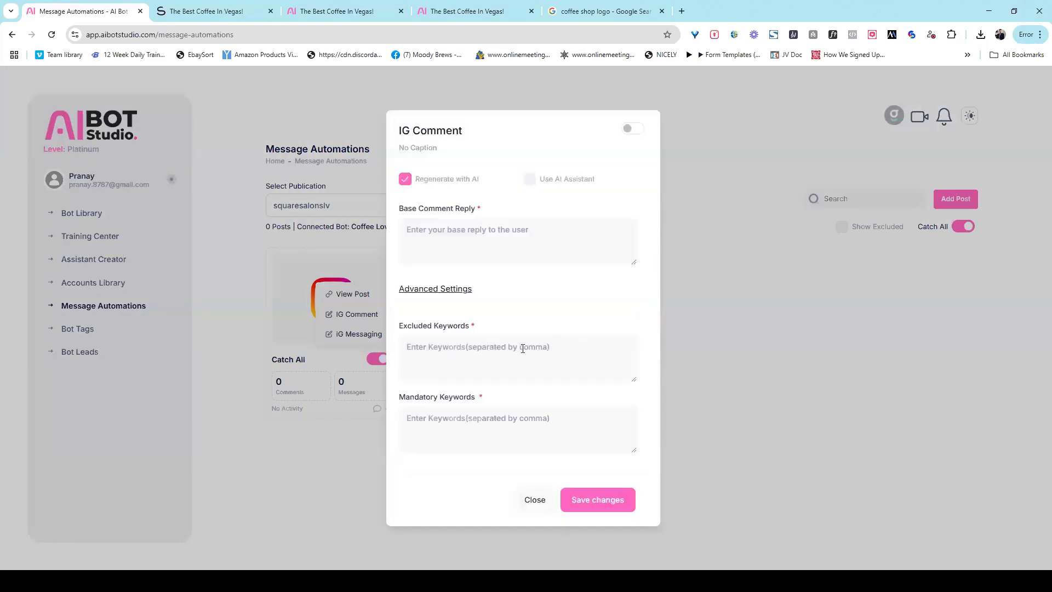
pyautogui.click(495, 421)
pyautogui.click(489, 348)
pyautogui.click(501, 429)
pyautogui.click(489, 251)
pyautogui.click(357, 375)
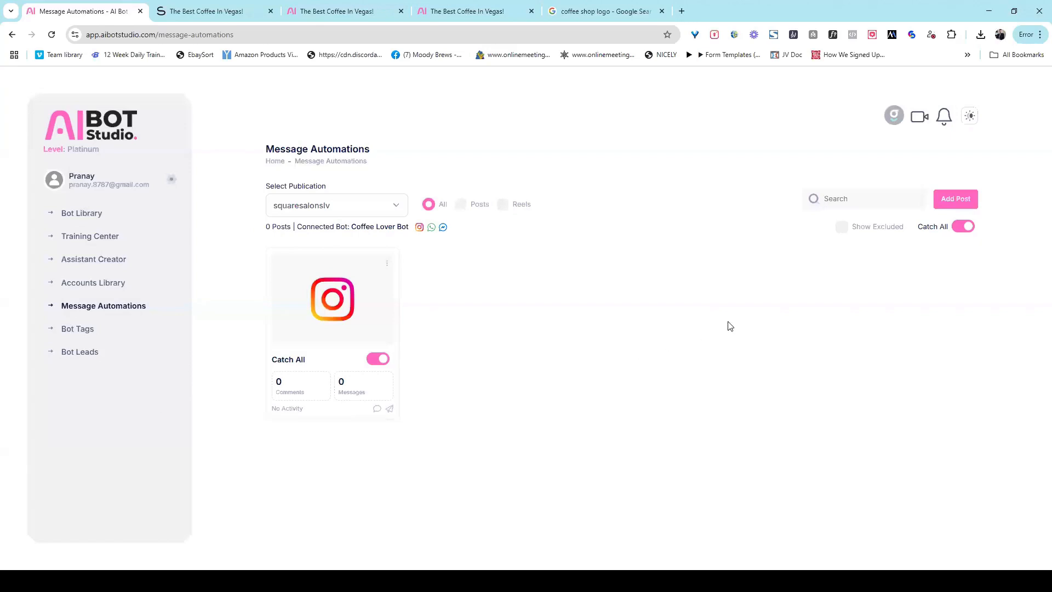
# - Add the dog post 'The only partner…' as an automation
pyautogui.click(960, 203)
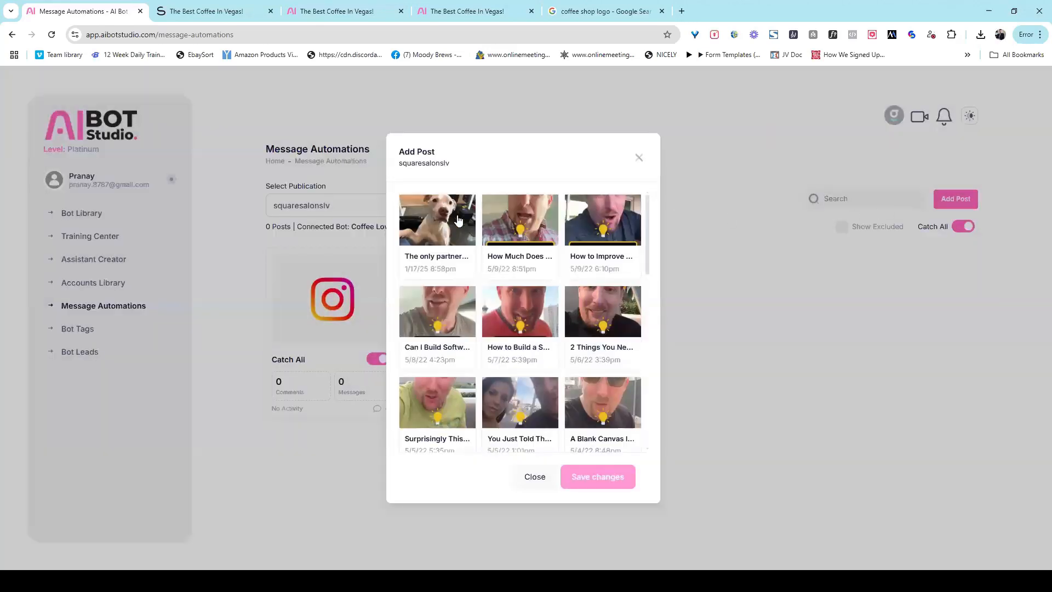
pyautogui.click(459, 220)
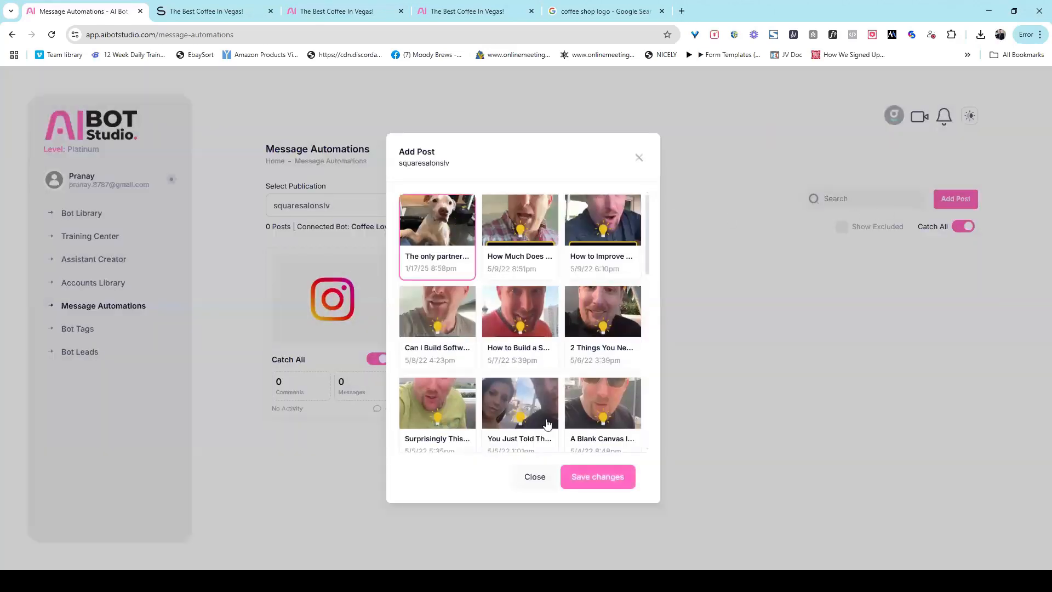
pyautogui.click(603, 481)
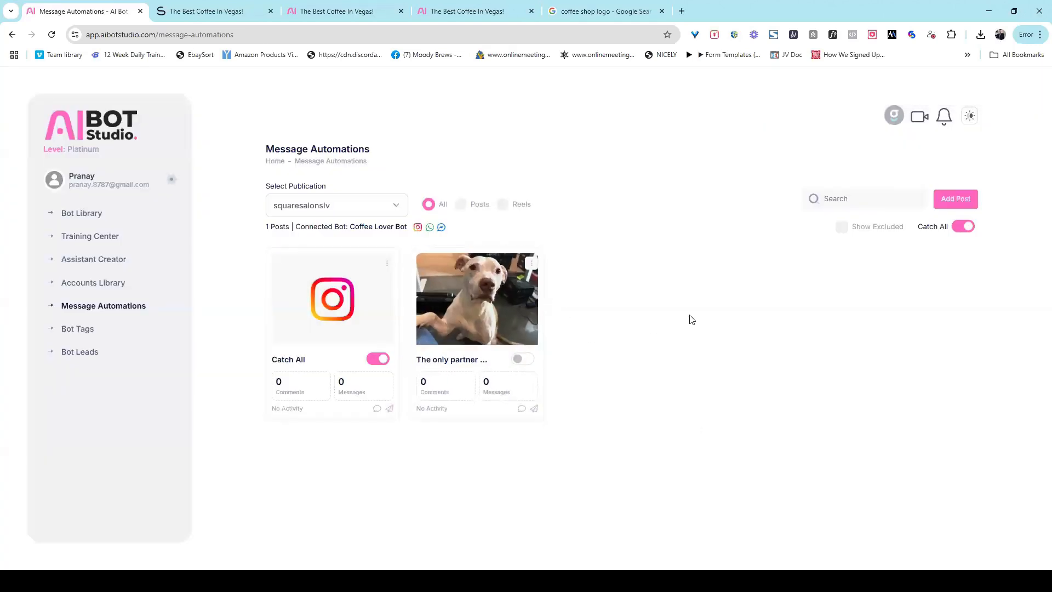
# - Add the second video post '2 Things You Ne…' as an automation
pyautogui.click(956, 202)
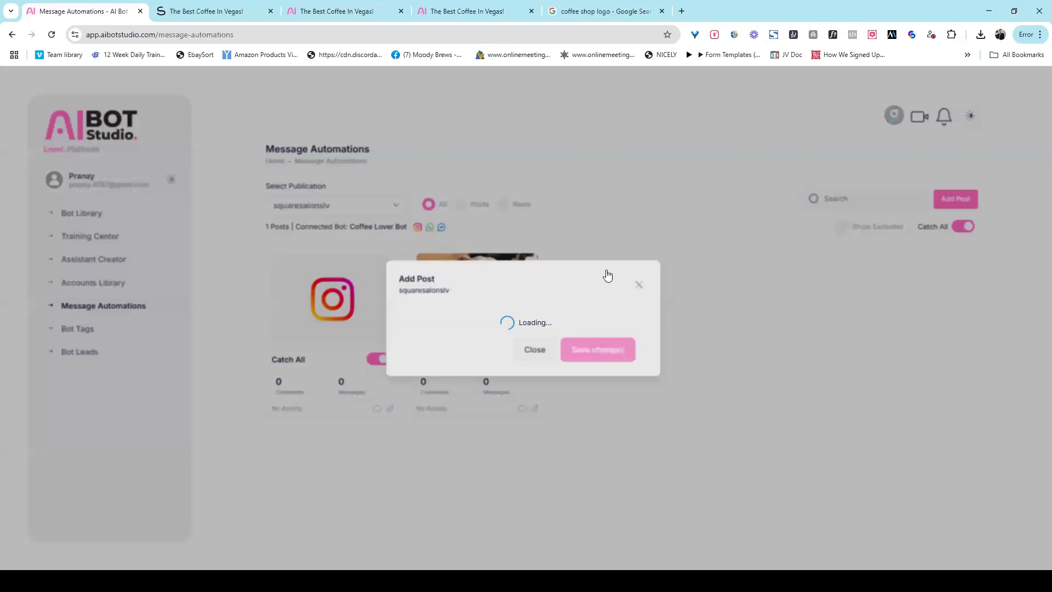
pyautogui.scroll(-1, 639, 242)
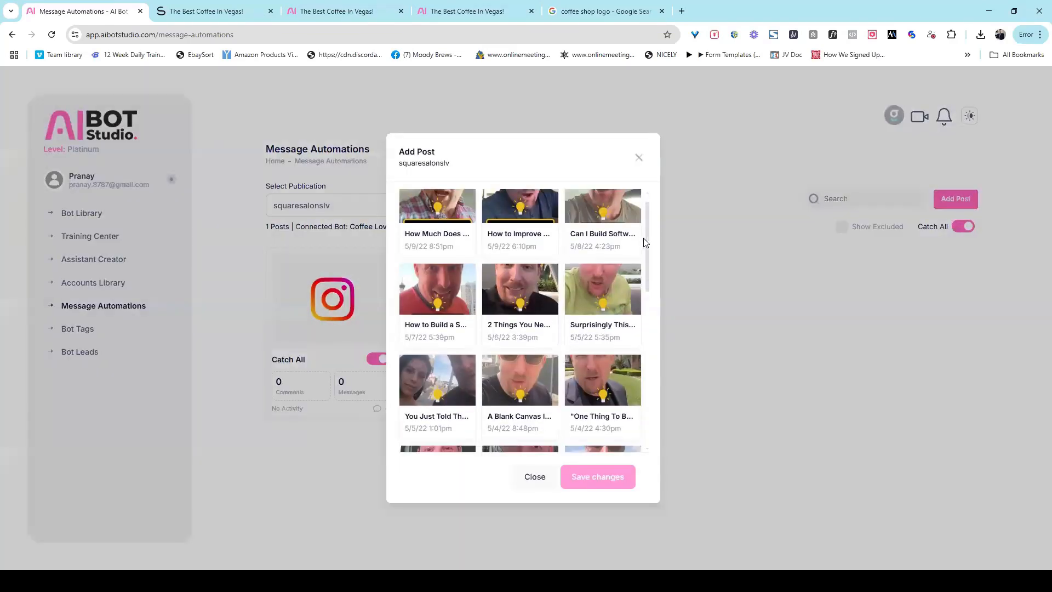
pyautogui.click(520, 296)
pyautogui.click(580, 486)
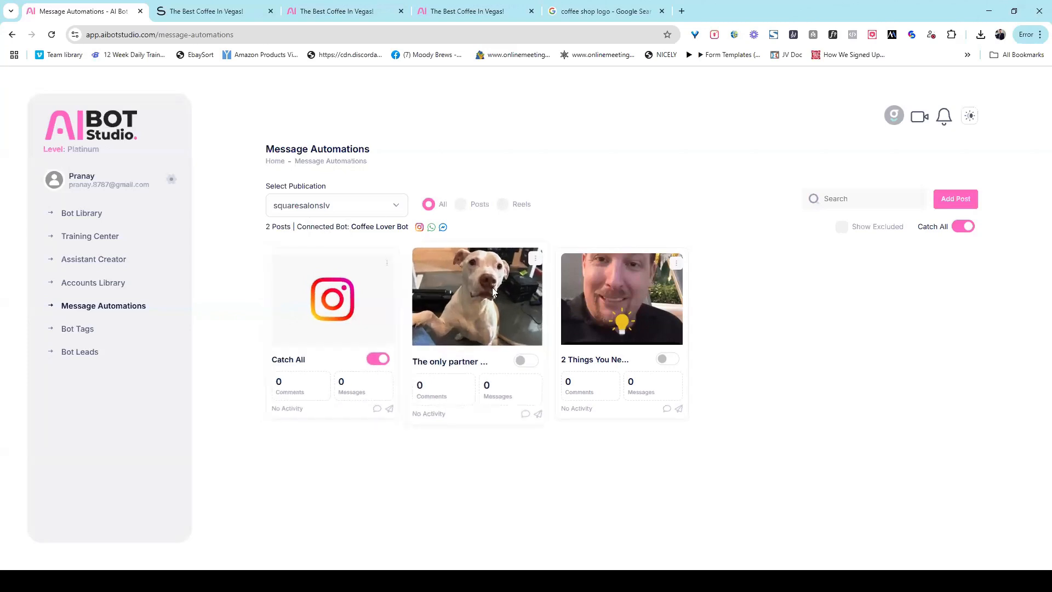
# - Enable the dog post's comment auto-reply 'Thank you so much for your comment' and save it
pyautogui.click(537, 261)
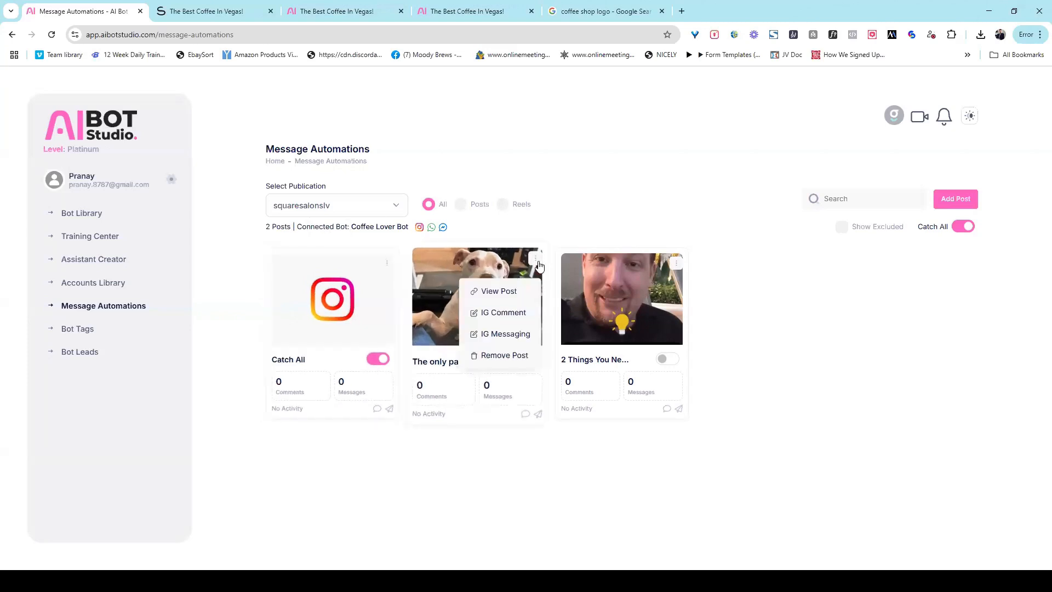
pyautogui.click(505, 313)
pyautogui.click(629, 207)
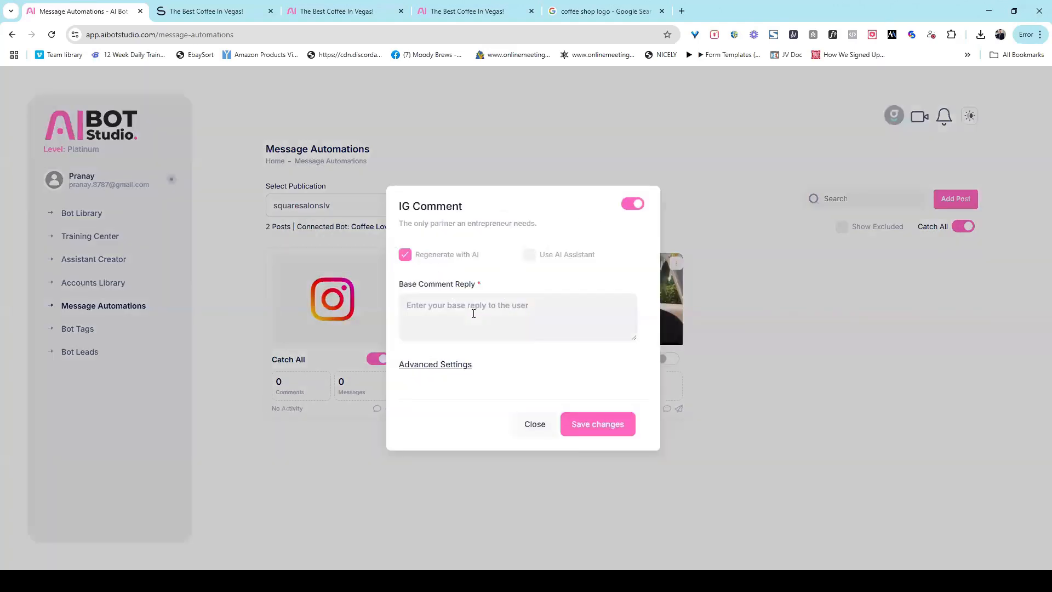
pyautogui.write('Thank you so mcuh')
pyautogui.press('BackSpace')
pyautogui.press('BackSpace')
pyautogui.press('BackSpace')
pyautogui.write('uch for your comment')
pyautogui.click(446, 364)
pyautogui.click(461, 295)
pyautogui.click(603, 426)
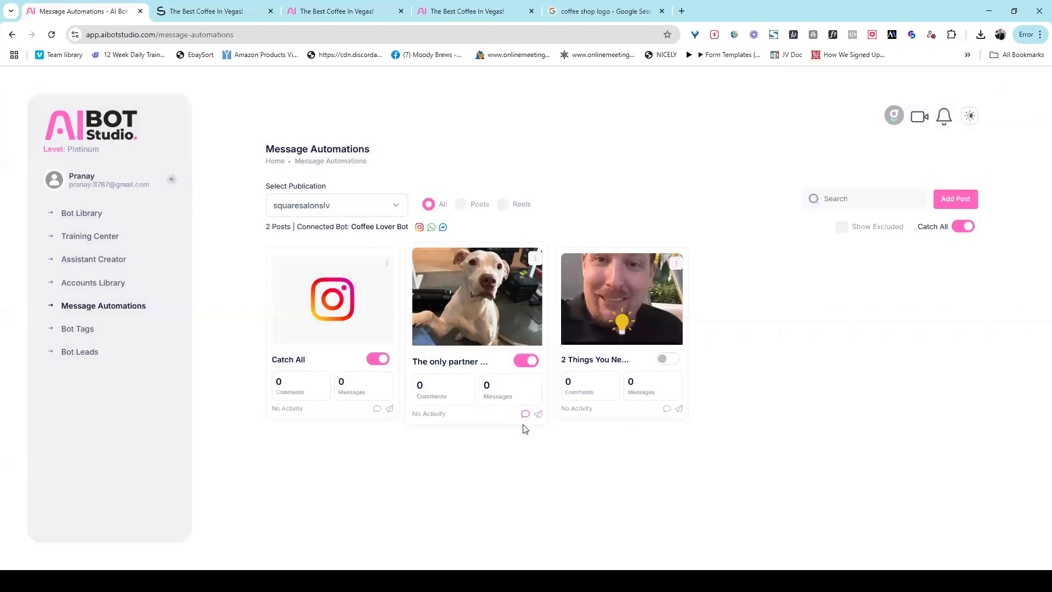
pyautogui.click(536, 260)
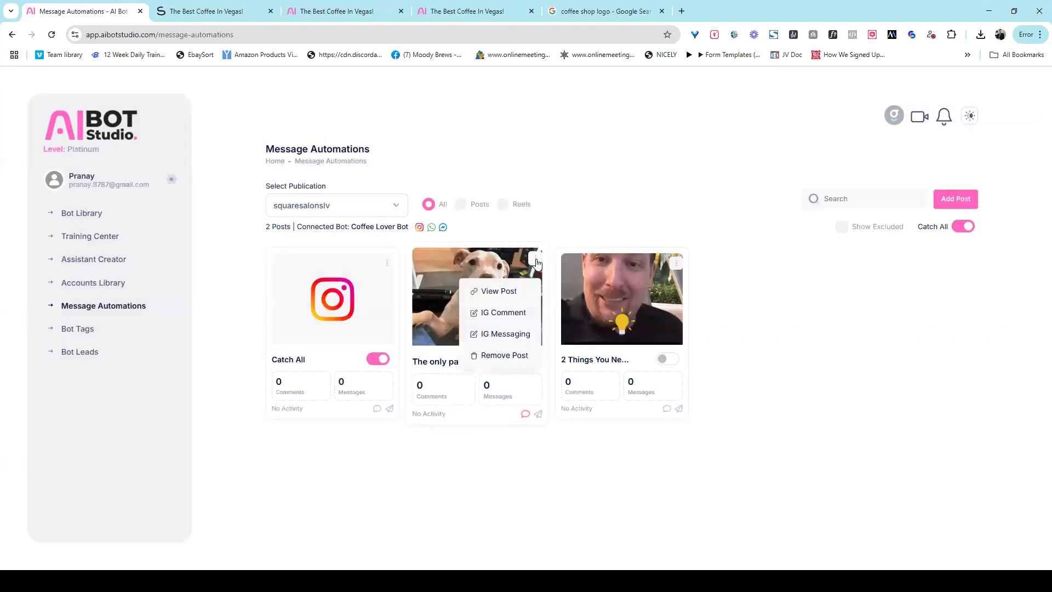
# - Enable and save the dog post's DM reply 'Thanks you so much.... check your DM for details'
pyautogui.click(517, 335)
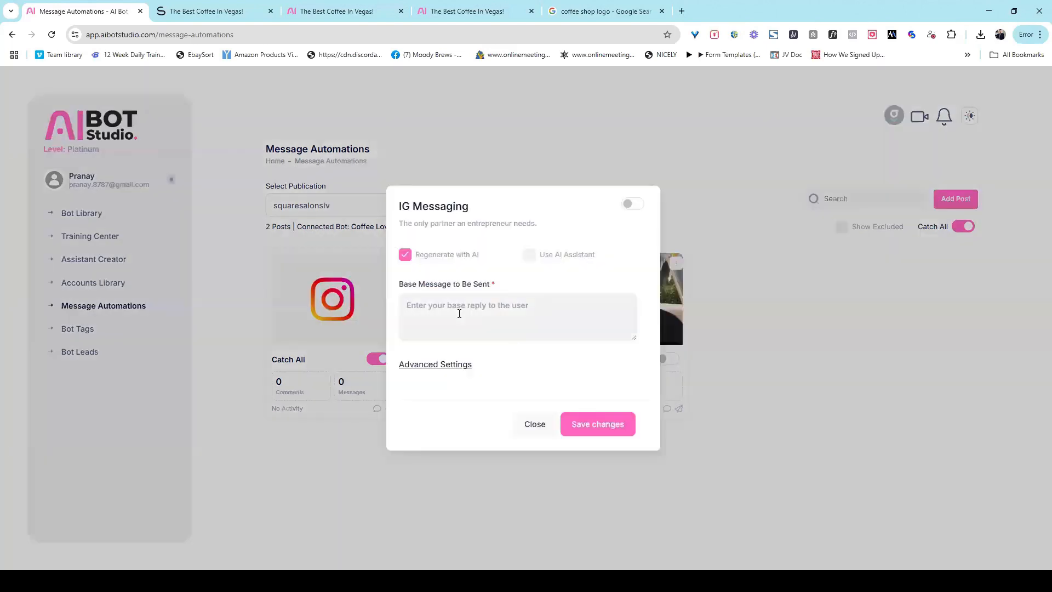
pyautogui.write('Thanks you so much.... check your DM ')
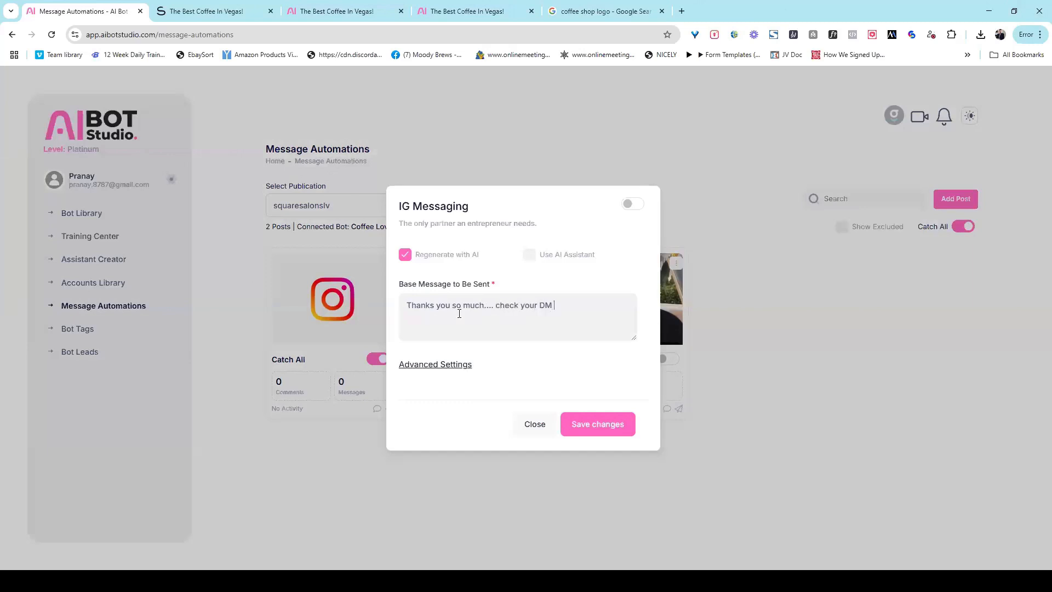
pyautogui.write('for detials')
pyautogui.moveTo(602, 307); pyautogui.dragTo(581, 307)
pyautogui.press('BackSpace')
pyautogui.press('BackSpace')
pyautogui.write('ails')
pyautogui.click(628, 204)
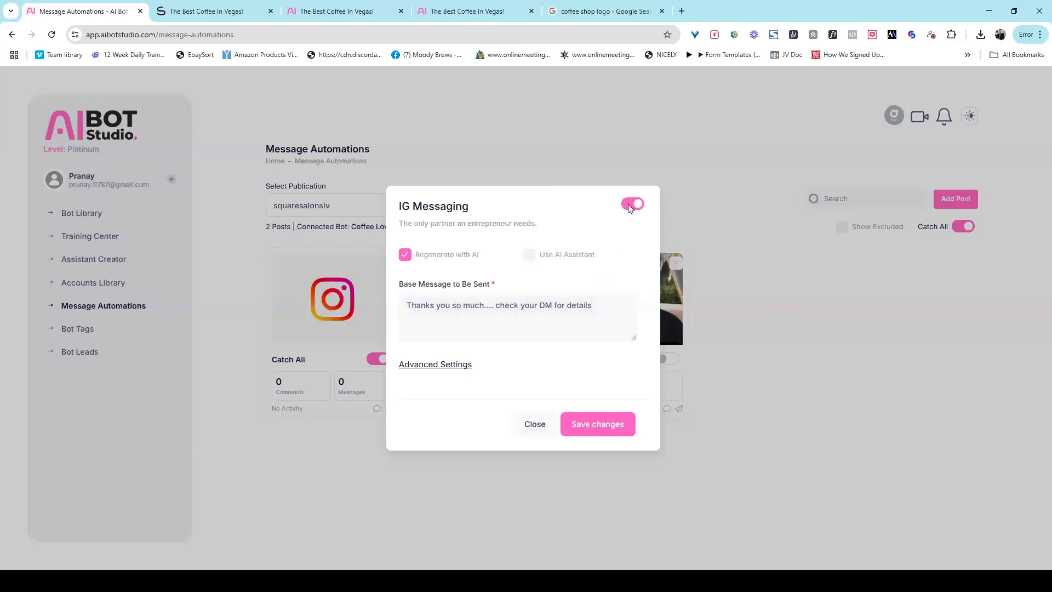
pyautogui.click(608, 423)
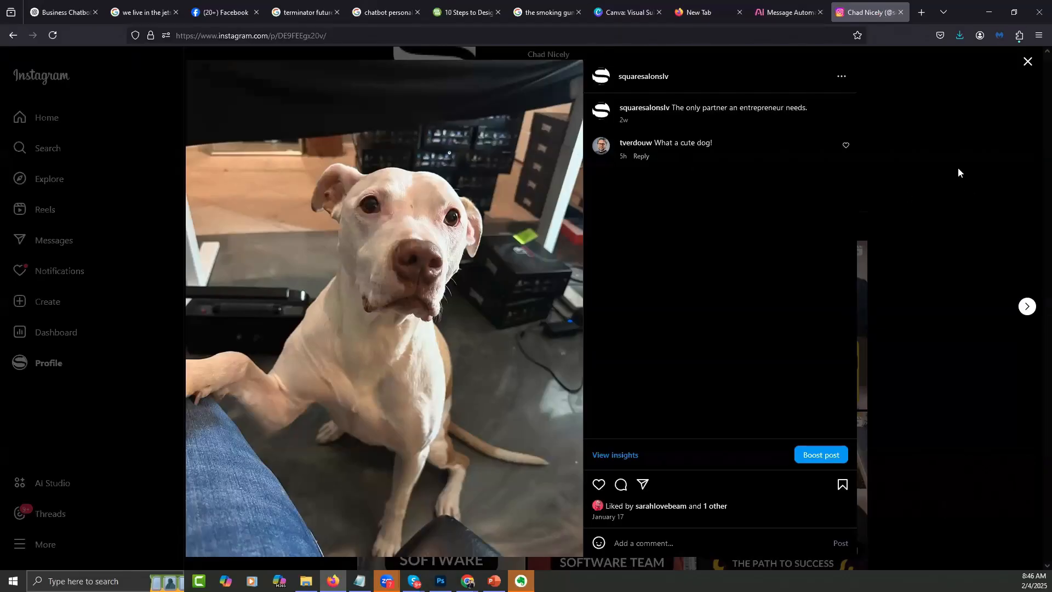
# - Reload the Instagram dog post to see its new comments, then close it and reload the profile
pyautogui.rightClick(959, 168)
pyautogui.click(488, 298)
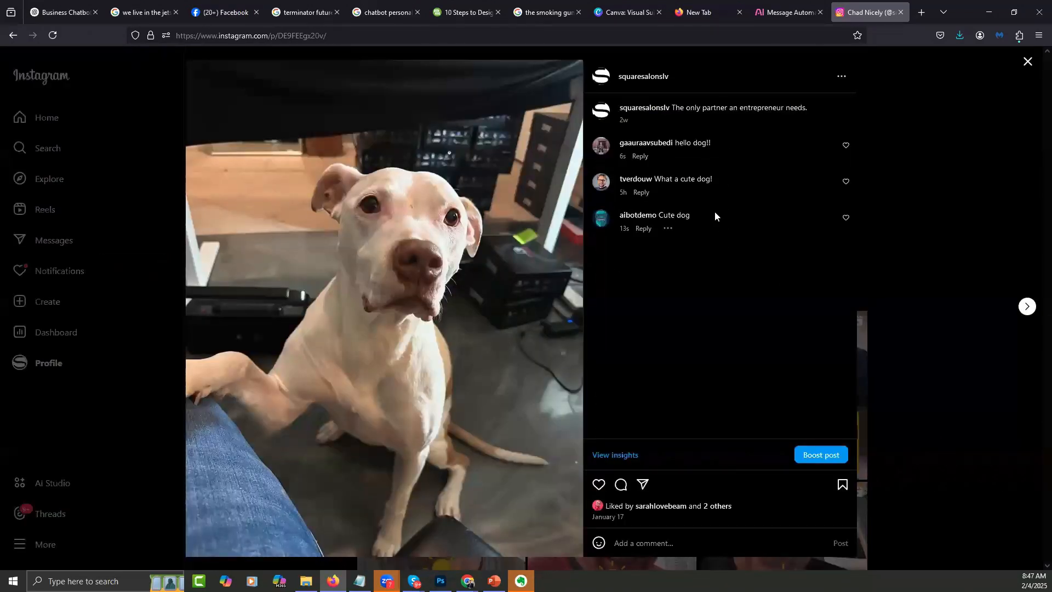
pyautogui.click(959, 163)
pyautogui.rightClick(958, 165)
pyautogui.click(1003, 170)
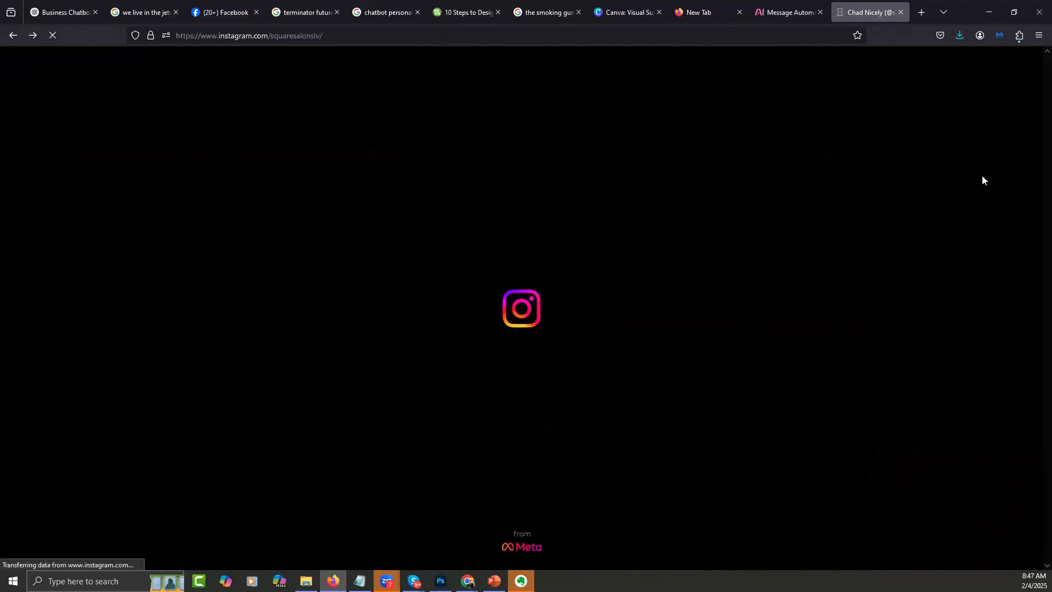